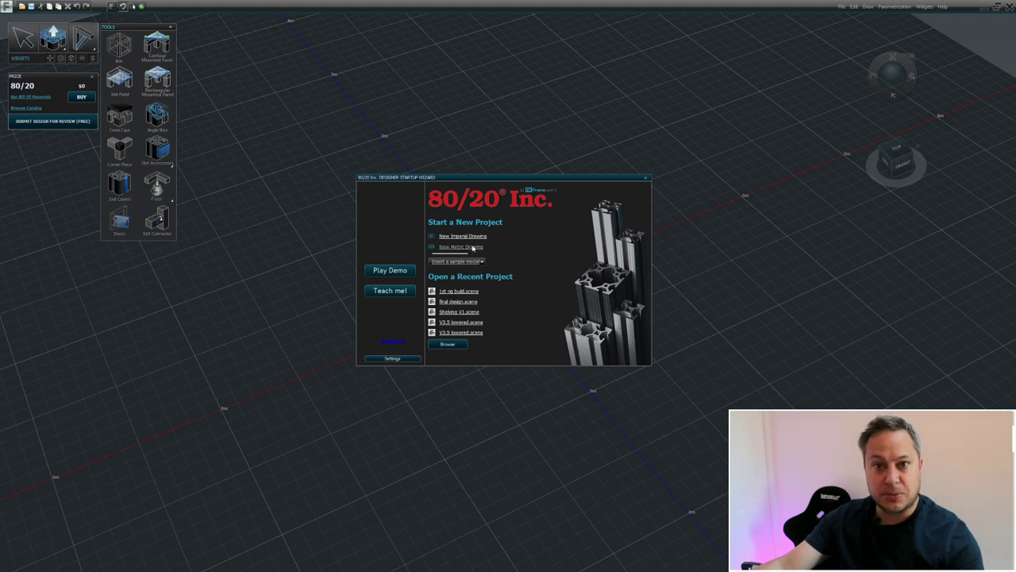
- Start a new metric drawing and look across the empty grid from a low angle
left_click(468, 247)
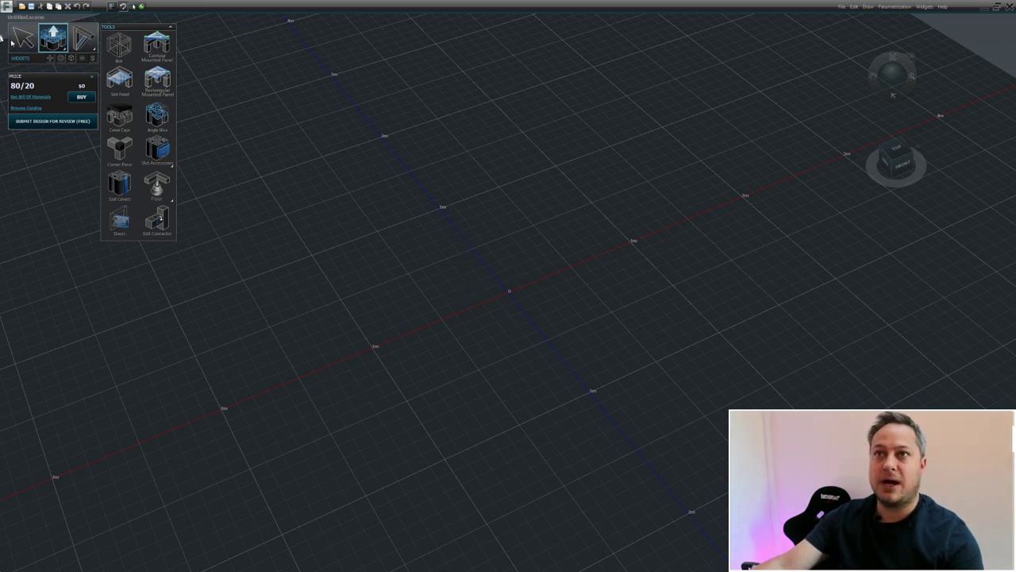
left_click(32, 40)
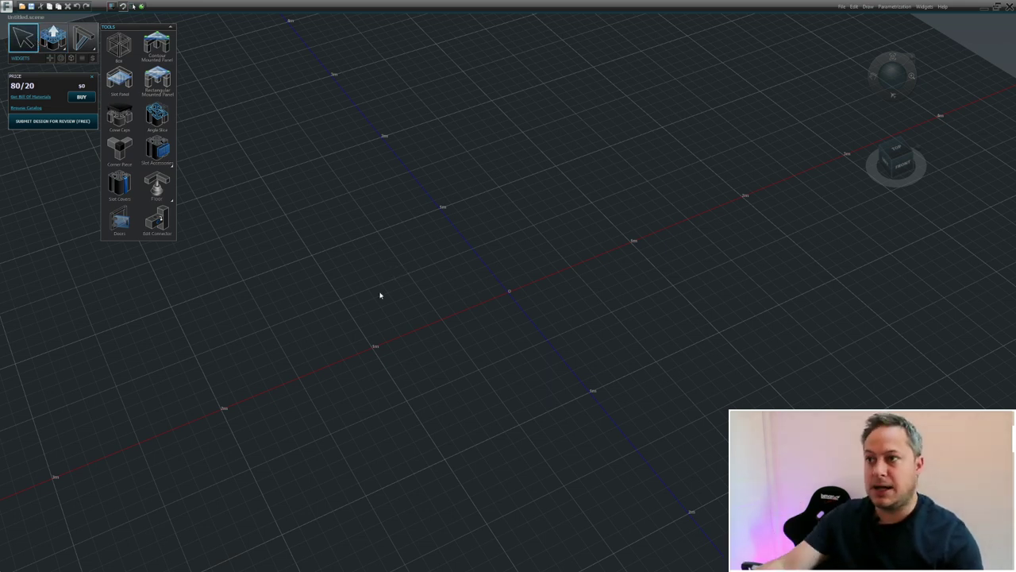
middle_click_drag(424, 297, 405, 267)
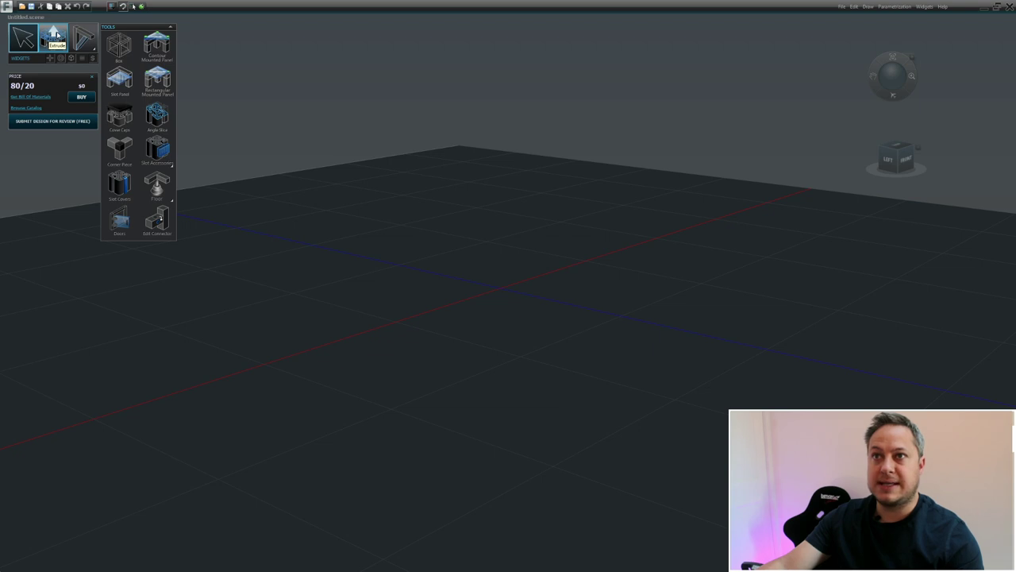
- Choose the 40-4080-LITE 40x80mm Lite profile from the 40 mm models for the Extrude tool
left_click(56, 35)
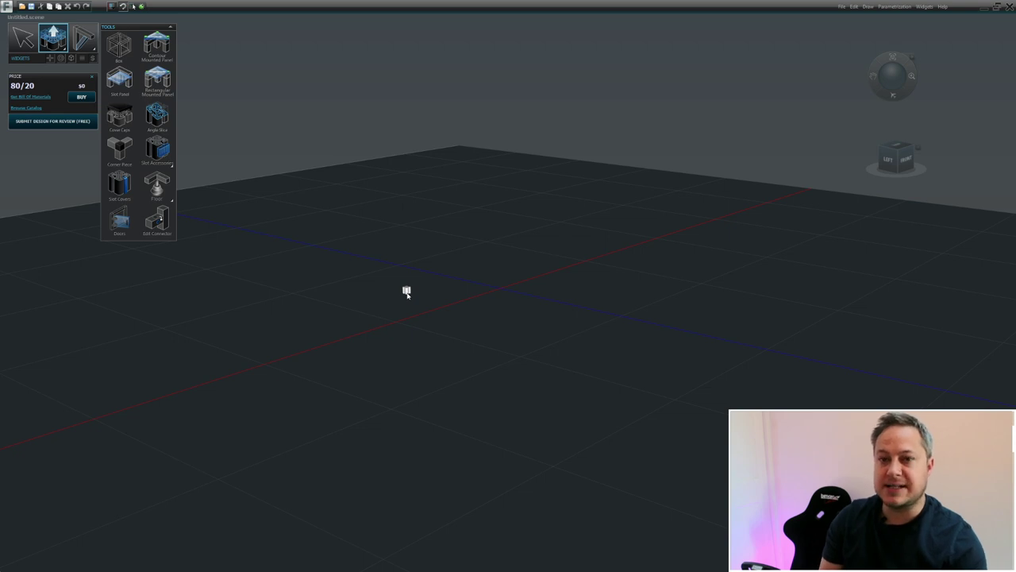
left_click(64, 52)
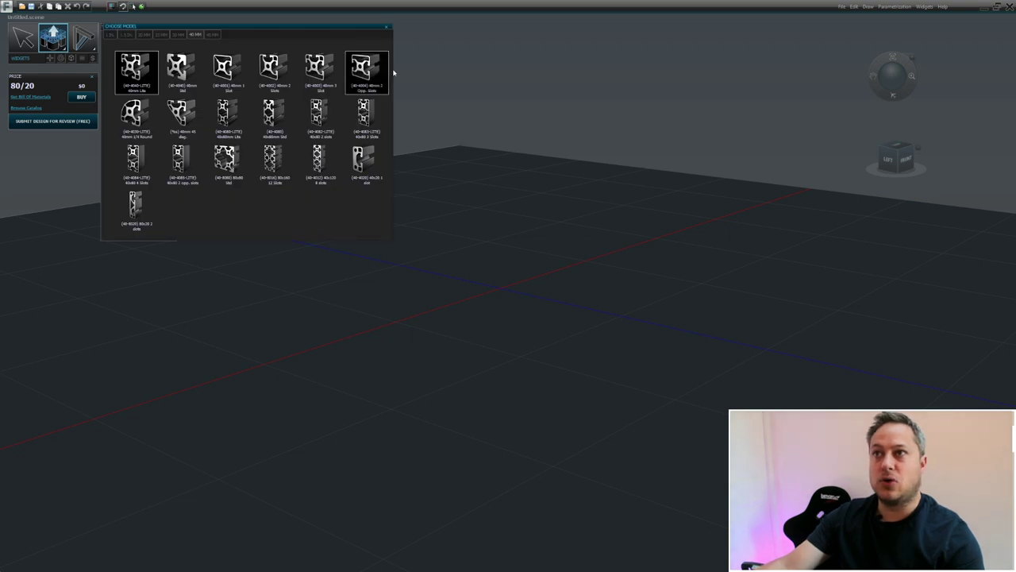
left_click_drag(247, 27, 382, 38)
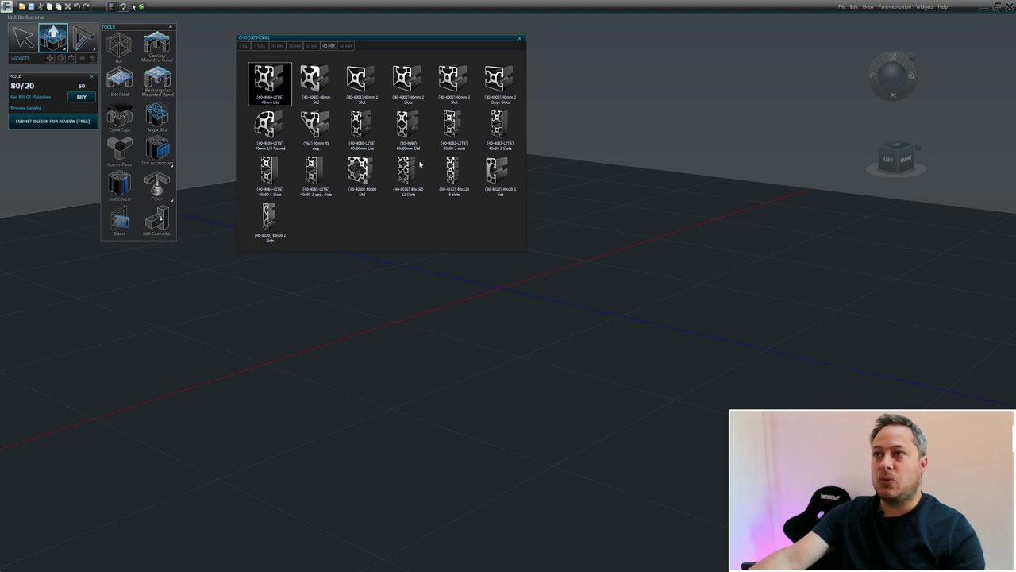
left_click(362, 136)
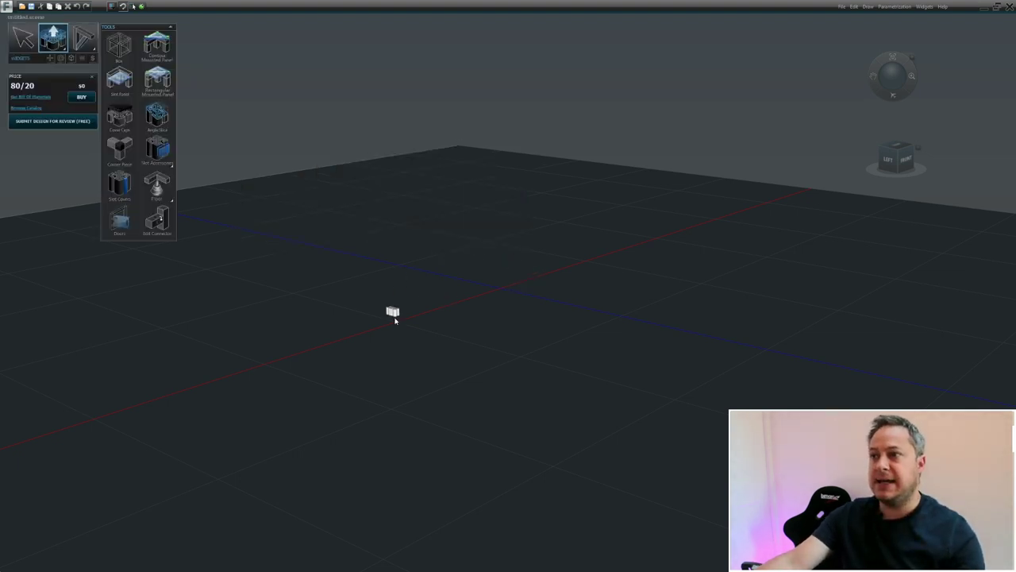
- Place the profile at the grid origin and extrude it 100 cm along the red axis
scroll(472, 320, "up", 6)
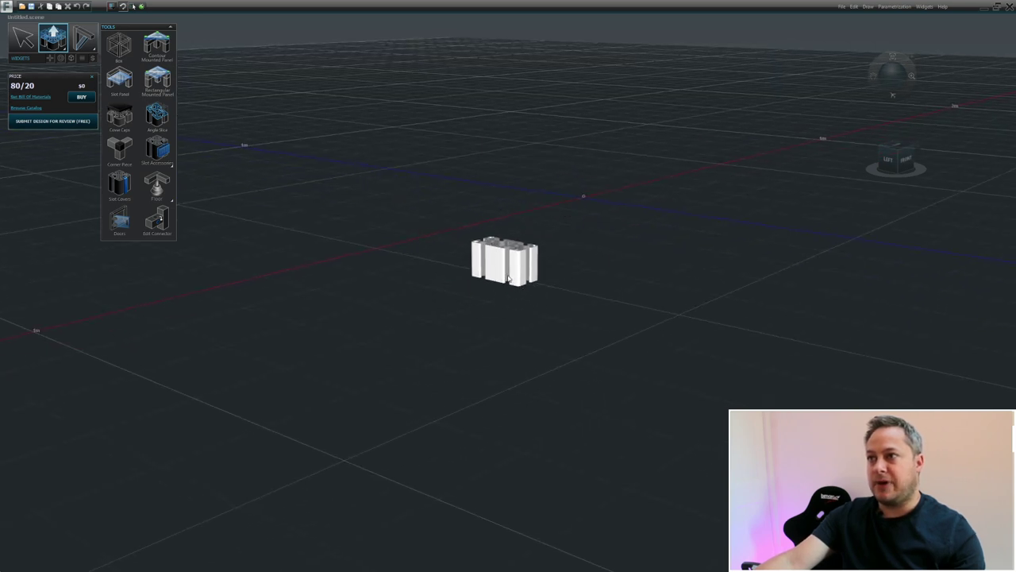
scroll(556, 213, "up", 3)
scroll(563, 215, "down", 4)
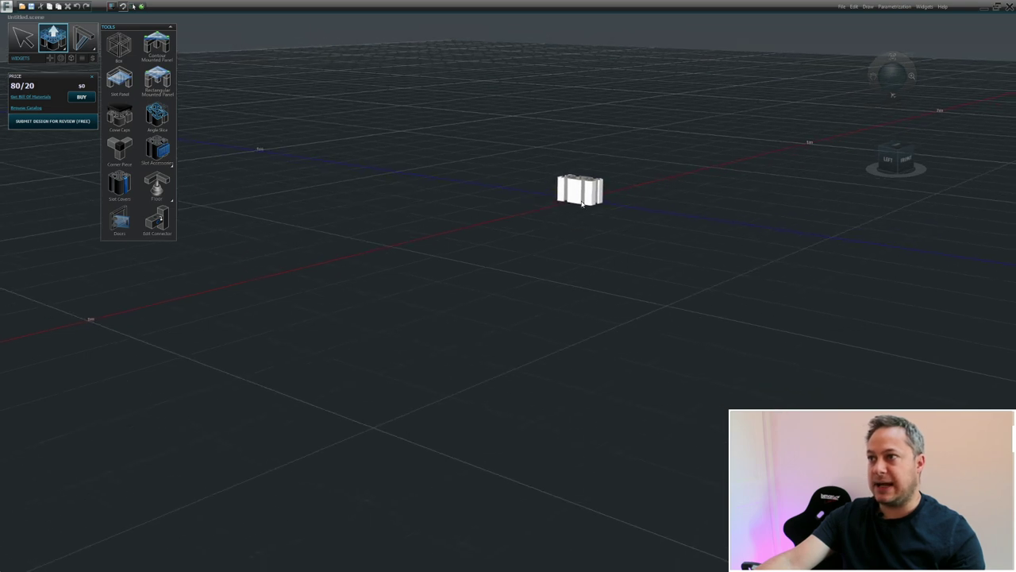
left_click(582, 203)
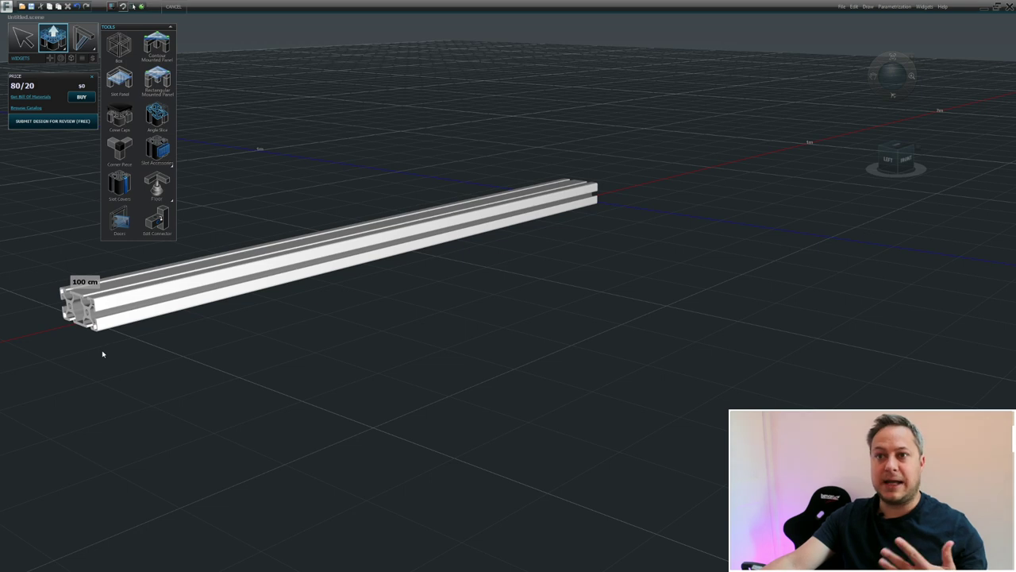
left_click(102, 354)
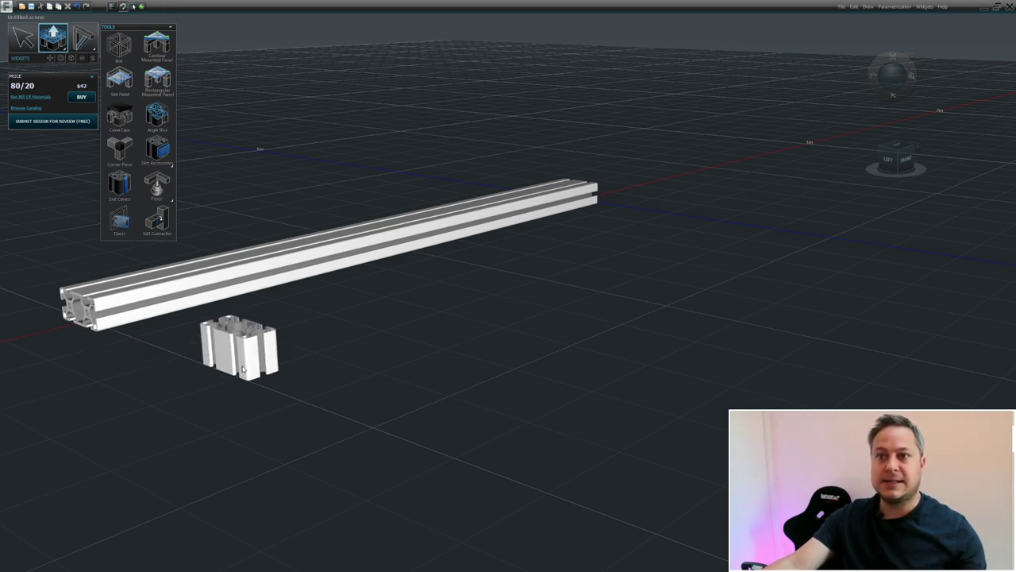
left_click(27, 40)
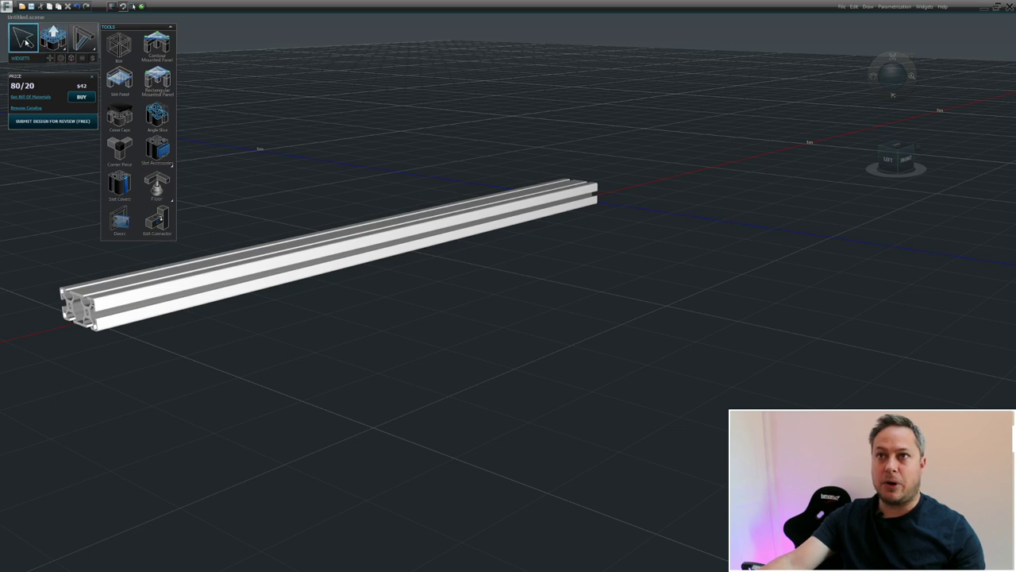
- Move the extruded beam along the red axis so its far end passes the origin
left_click(294, 275)
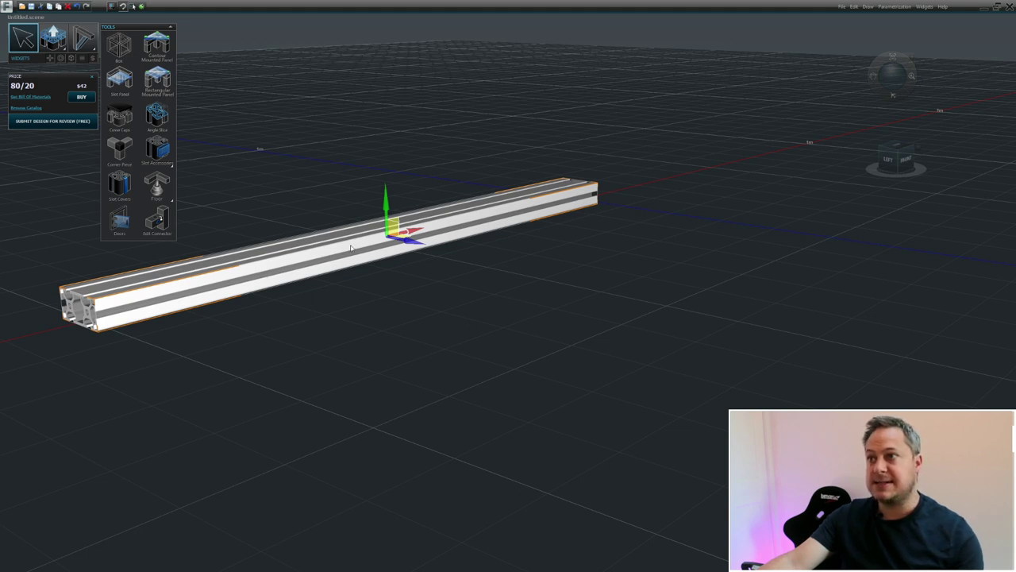
left_click_drag(385, 205, 514, 227)
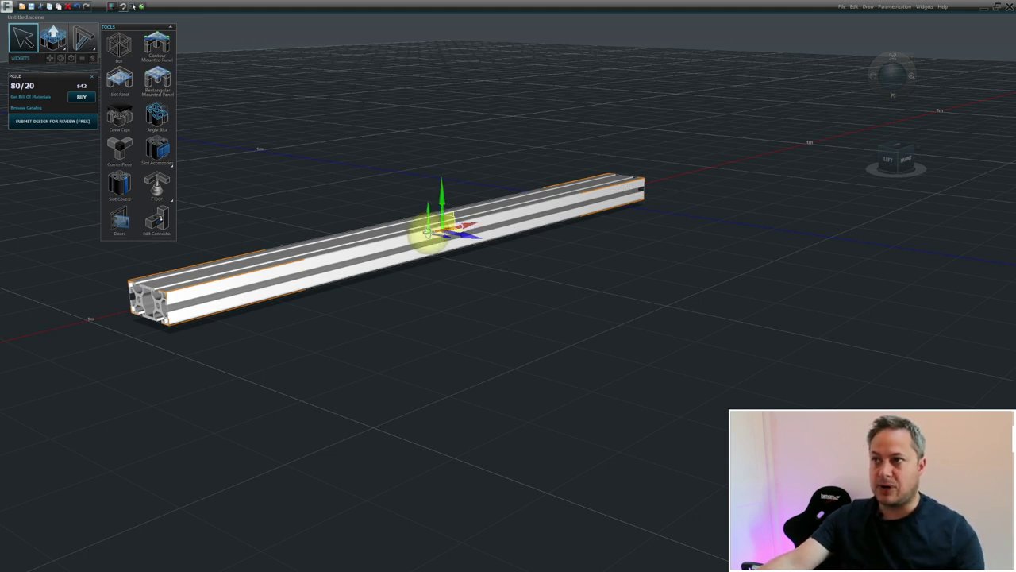
- Rotate the beam twice by 90 degrees about the blue axis and once about the red axis, standing it on its narrow side
right_click(430, 236)
left_click(457, 275)
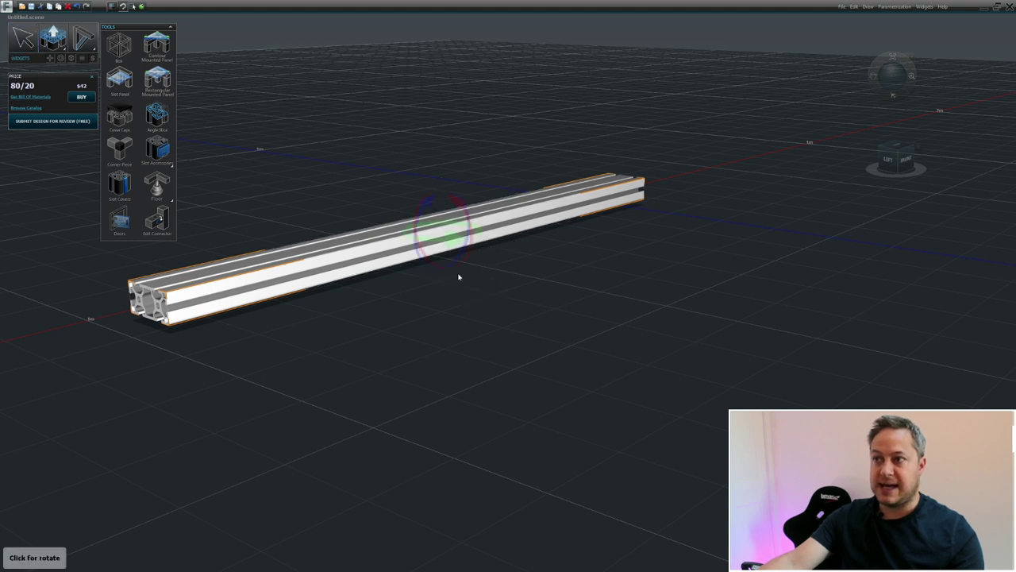
left_click(428, 203)
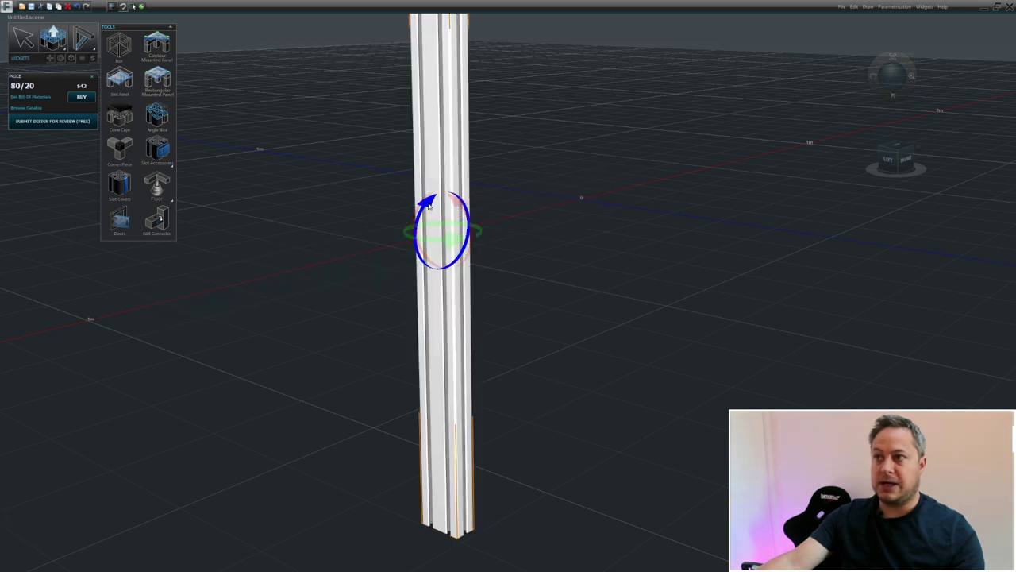
left_click(428, 204)
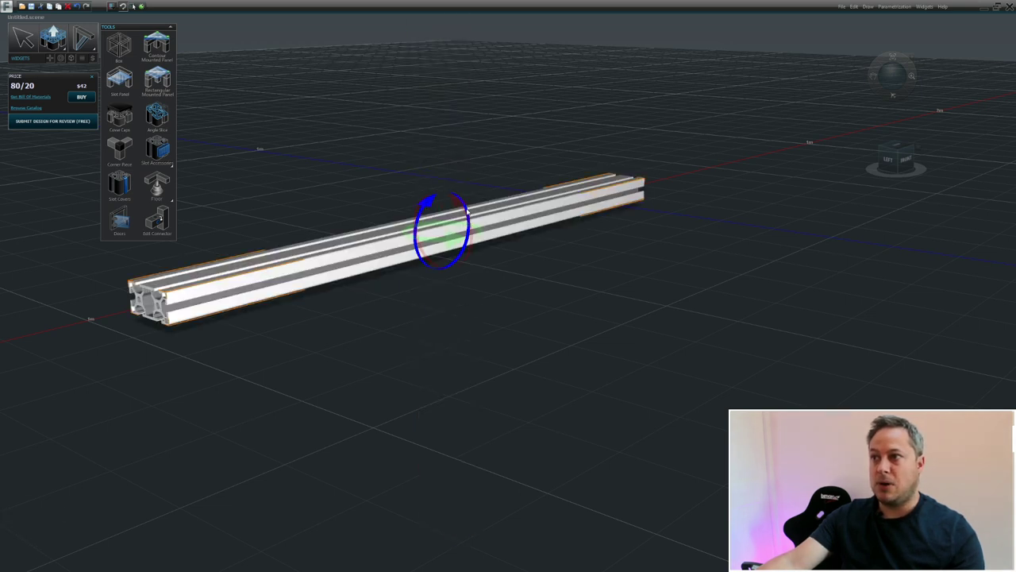
left_click(460, 205)
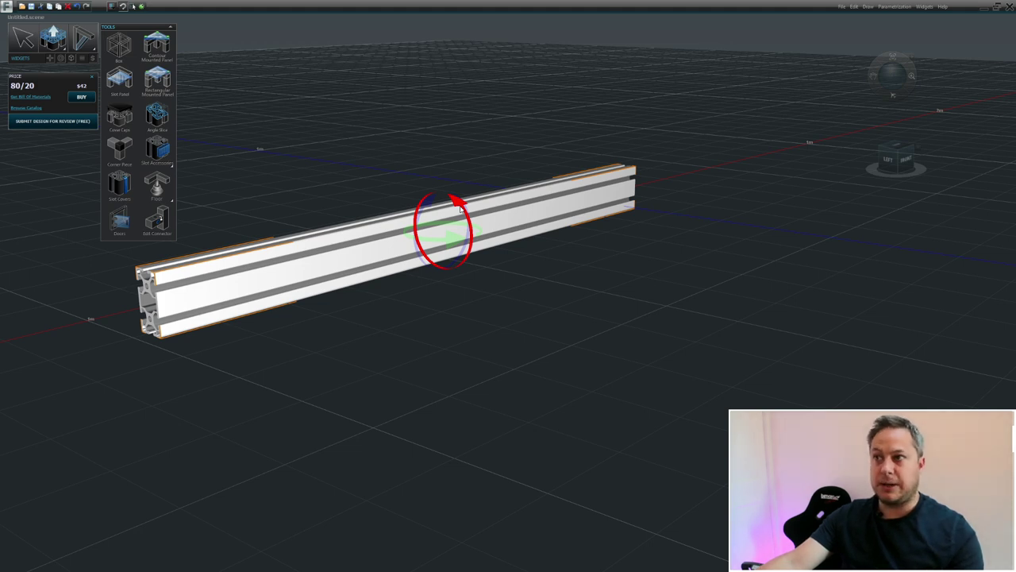
- Move the upright beam back onto the red axis with its far end at the origin, and deselect it
left_click(23, 38)
left_click(424, 245)
left_click_drag(473, 247, 409, 223)
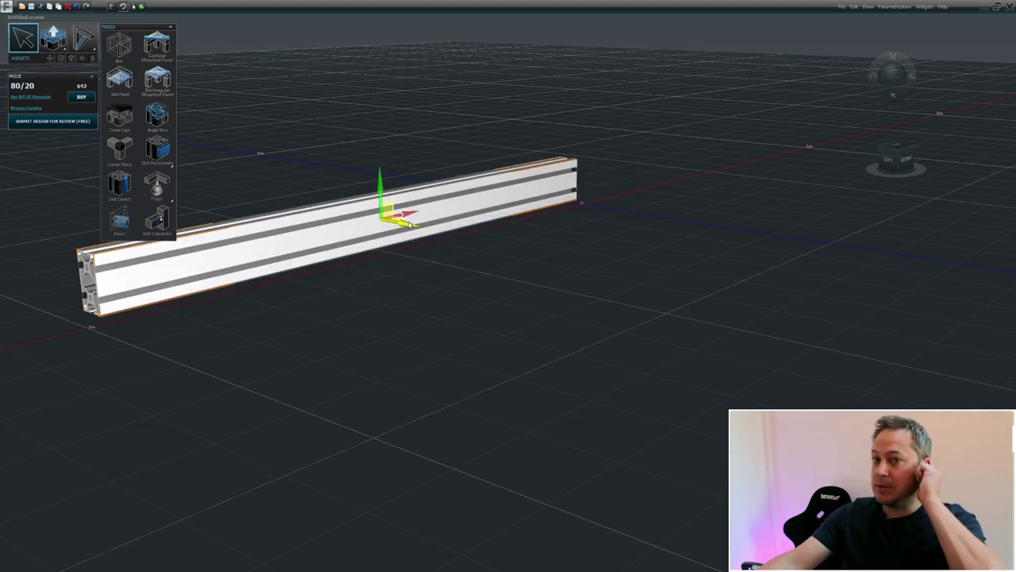
left_click(371, 319)
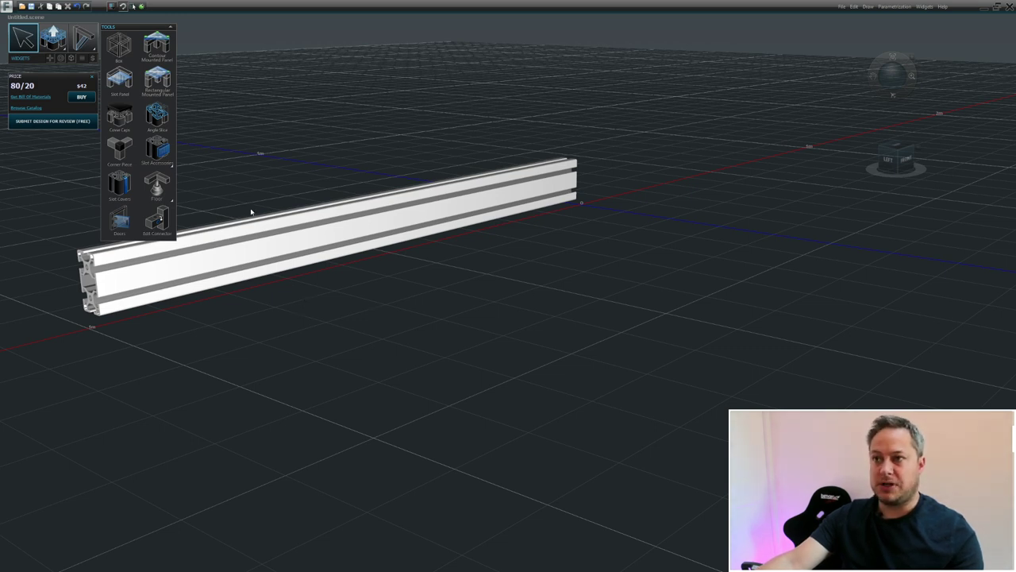
- Examine the beam's slotted side and open end profile from several low angles and distances
left_click(352, 229)
middle_click_drag(349, 228, 422, 252)
left_click(422, 252)
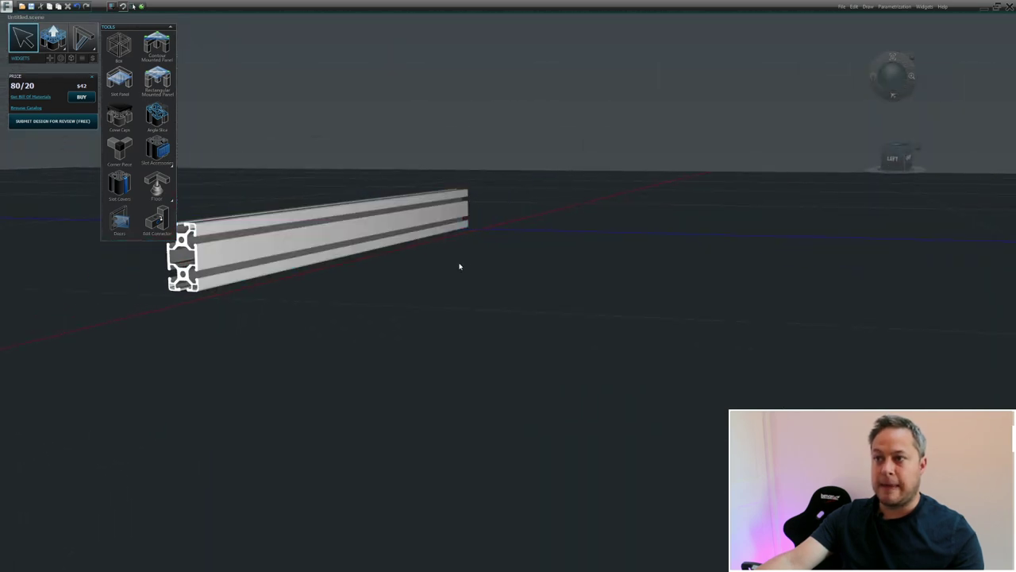
left_click(268, 240)
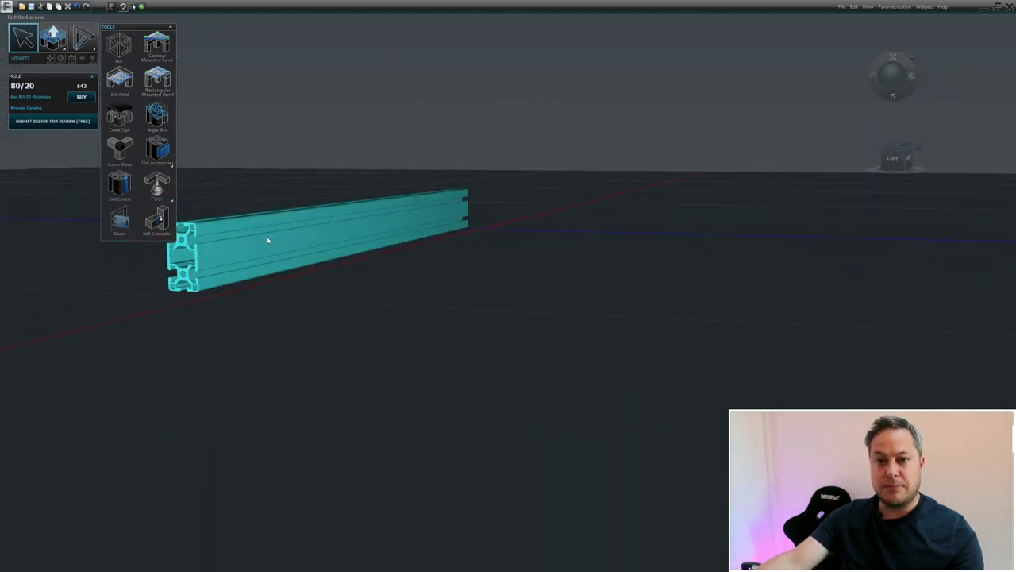
middle_click_drag(257, 225, 279, 242)
left_click_drag(279, 242, 305, 273)
scroll(319, 287, "up", 3)
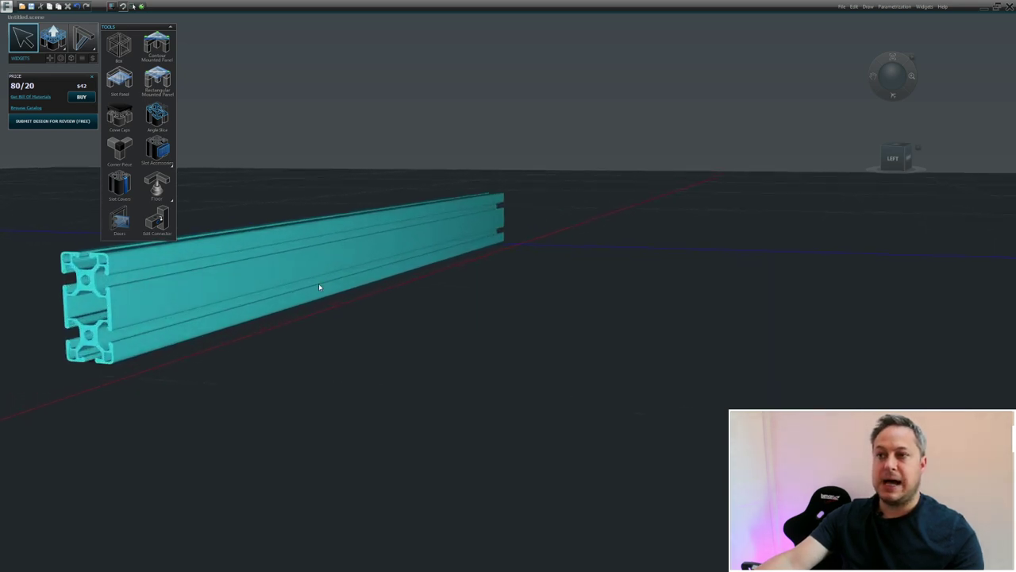
scroll(318, 287, "down", 3)
scroll(319, 283, "up", 4)
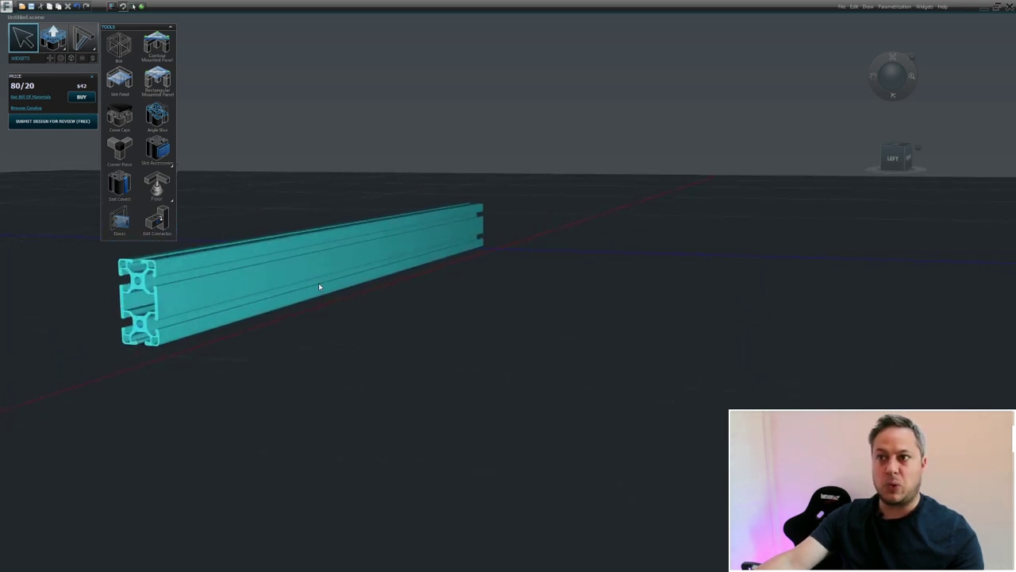
scroll(318, 281, "down", 1)
scroll(319, 280, "down", 4)
mouse_move(319, 280)
middle_mouse_down()
mouse_move(347, 302)
mouse_move(323, 273)
middle_mouse_up()
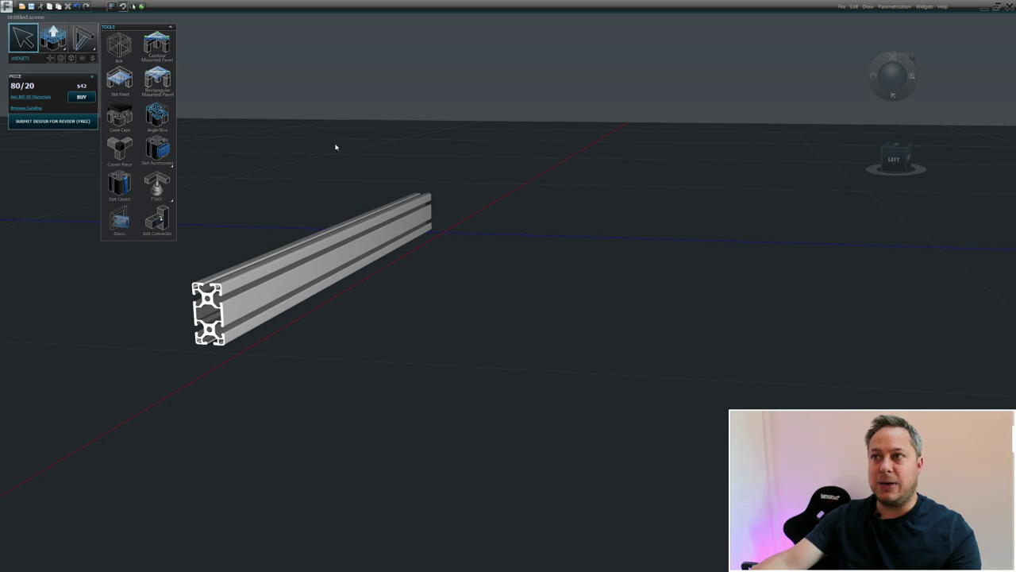
middle_click_drag(483, 124, 483, 156)
left_click(503, 191)
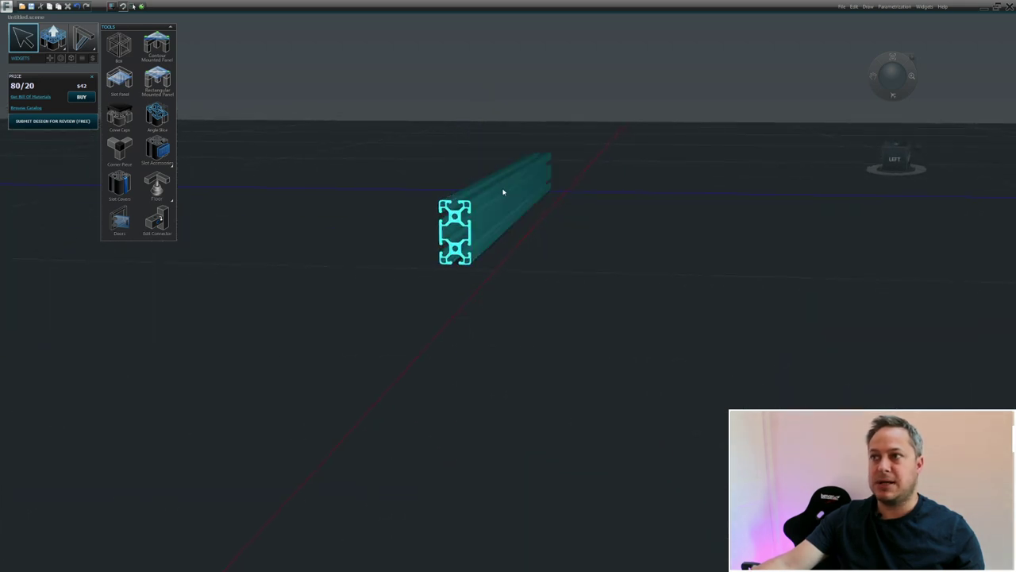
middle_click_drag(505, 204, 538, 206)
left_click(959, 205)
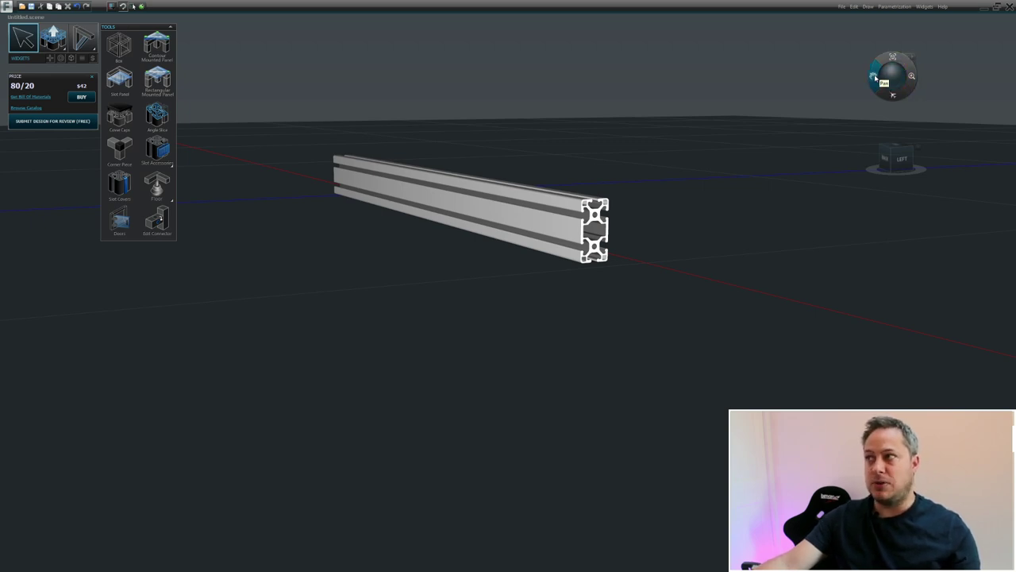
- Frame the whole beam and inspect its end profile squarely from the left view
left_click_drag(874, 77, 894, 99)
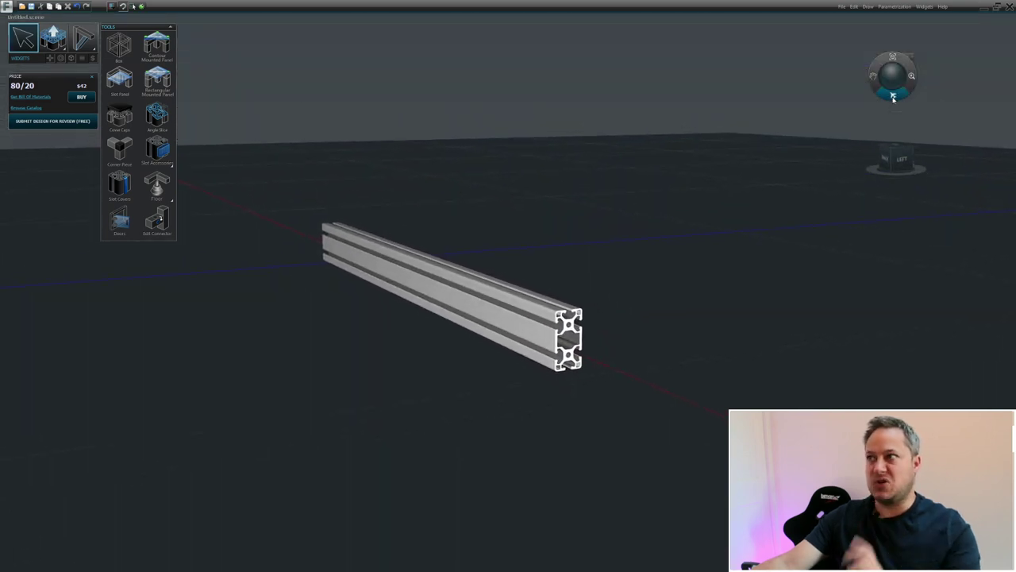
left_click(893, 58)
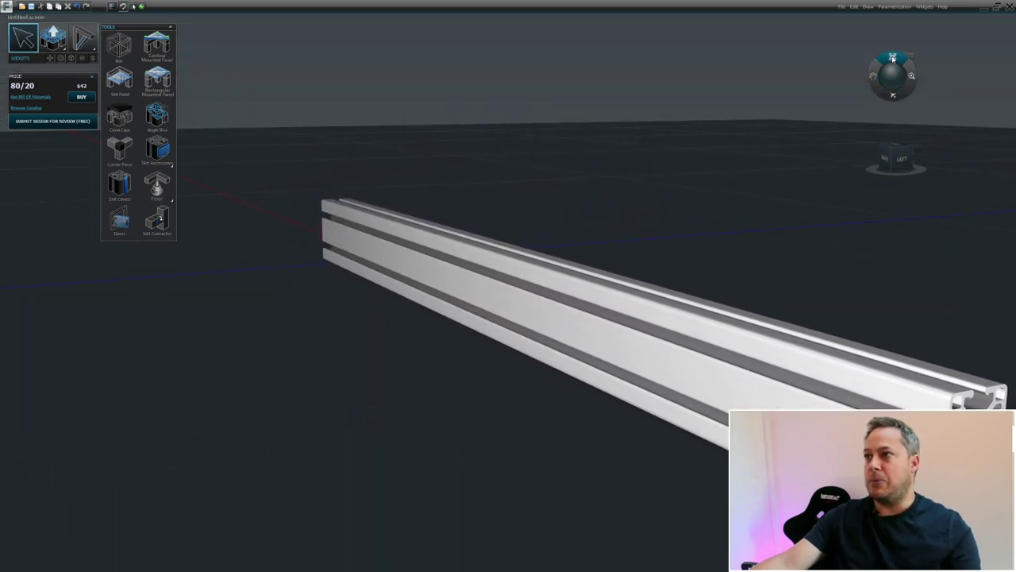
left_click(778, 235)
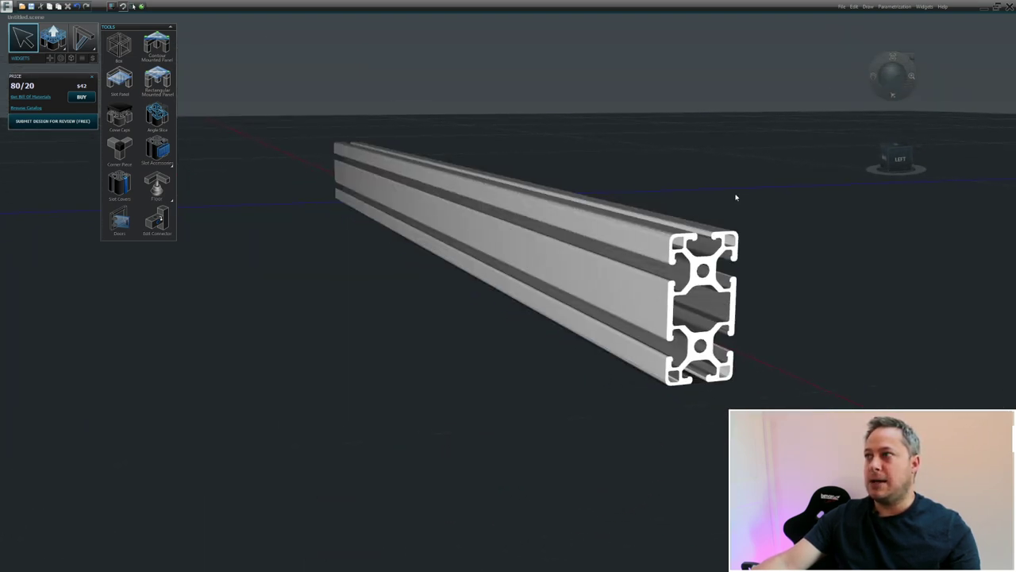
left_click(905, 161)
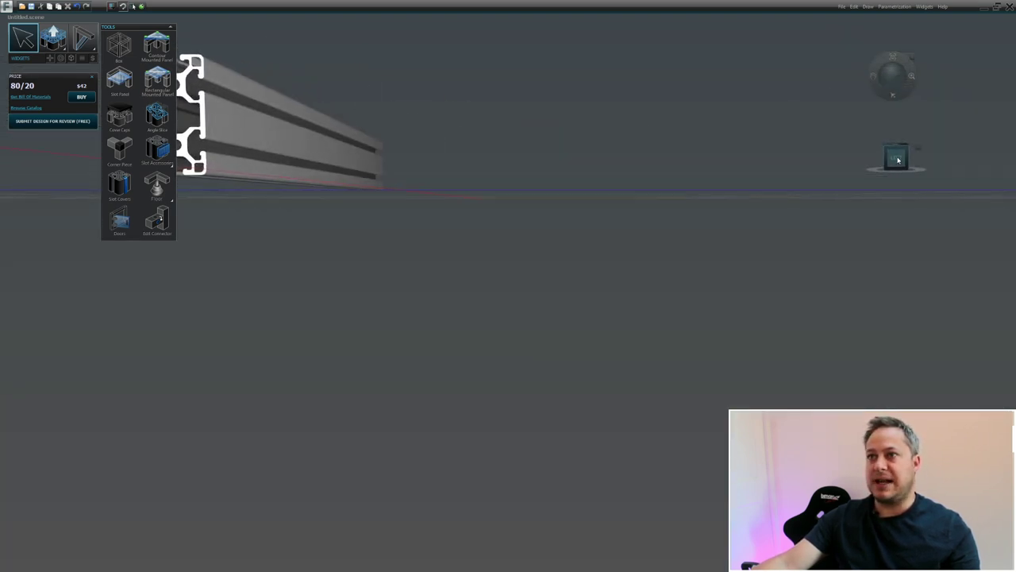
left_click(894, 60)
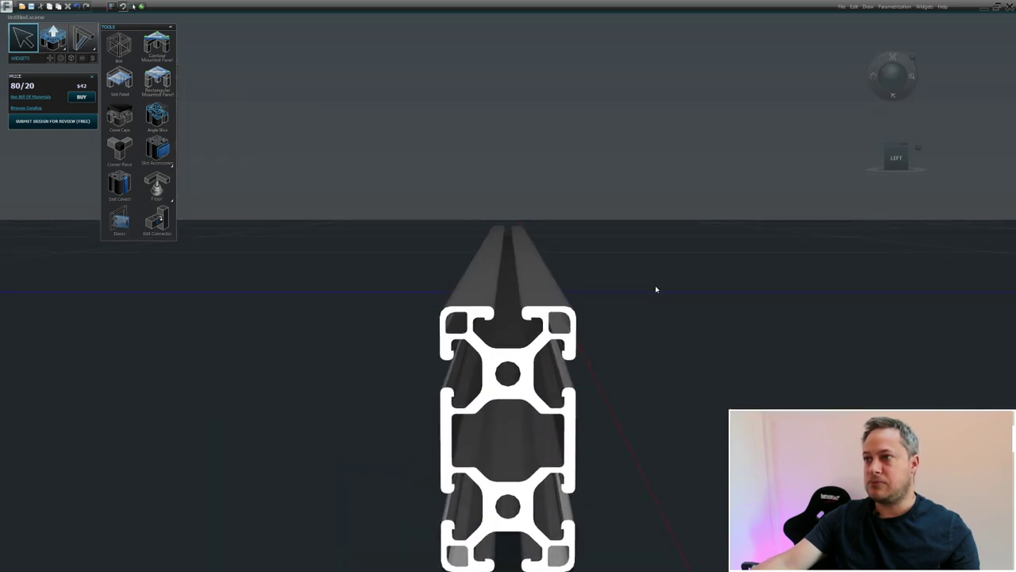
left_click(897, 151)
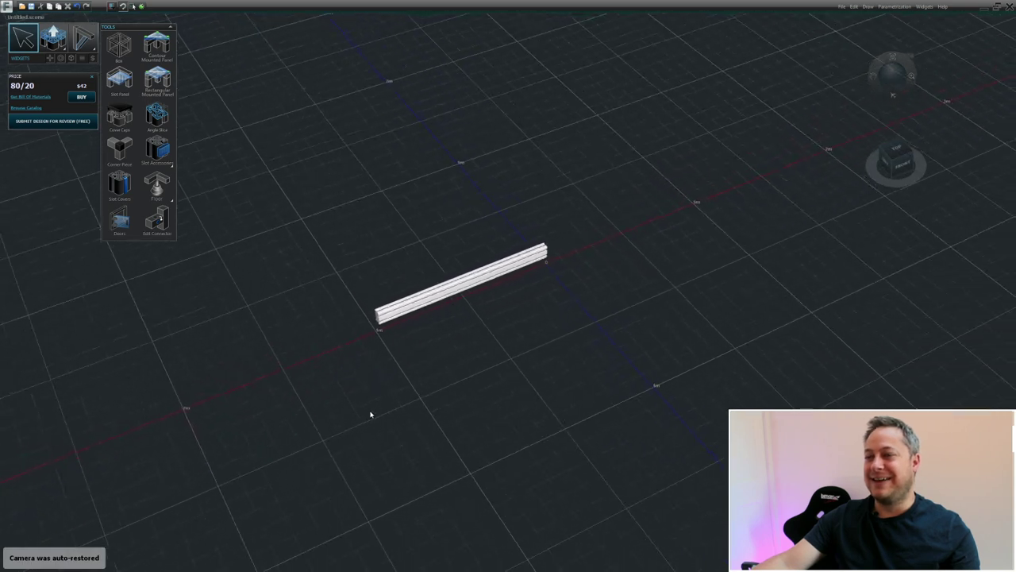
- Examine the whole beam and its alignment with the red axis from raised angles all around
right_click_drag(511, 251, 529, 230)
middle_click_drag(546, 219, 471, 397)
right_click_drag(473, 392, 484, 409)
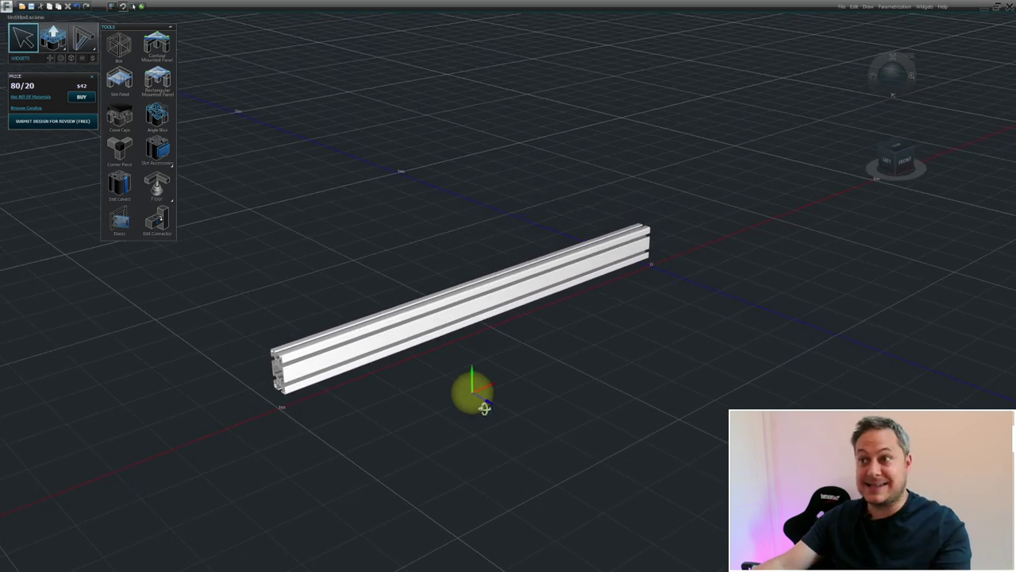
right_click_drag(485, 407, 502, 422)
scroll(452, 399, "up", 1)
middle_click_drag(449, 396, 561, 418)
scroll(470, 413, "down", 2)
scroll(474, 411, "up", 4)
scroll(490, 409, "down", 2)
right_click_drag(490, 409, 475, 382)
middle_click_drag(498, 400, 493, 395)
mouse_move(459, 374)
left_mouse_down()
mouse_move(476, 344)
mouse_move(468, 359)
left_mouse_up()
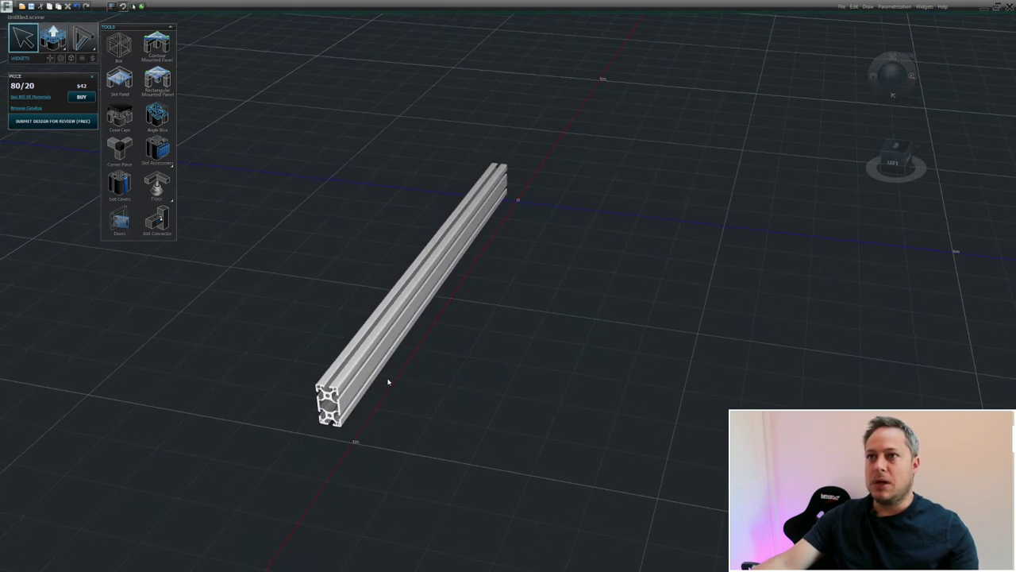
- Extrude a 50 cm beam perpendicular to the existing beam, starting flush at the near end of its inner side
left_click(54, 38)
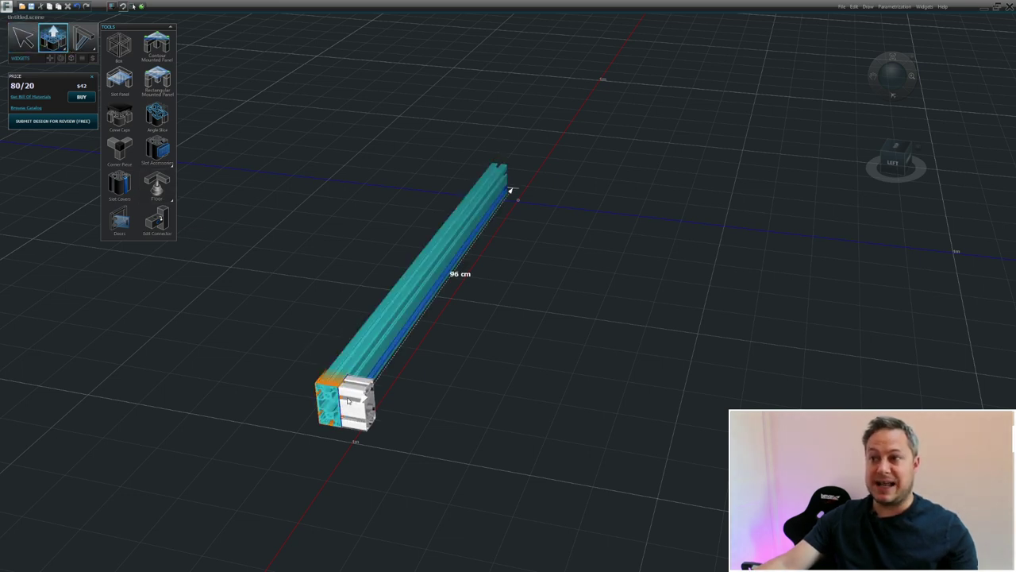
left_click_drag(350, 409, 327, 390)
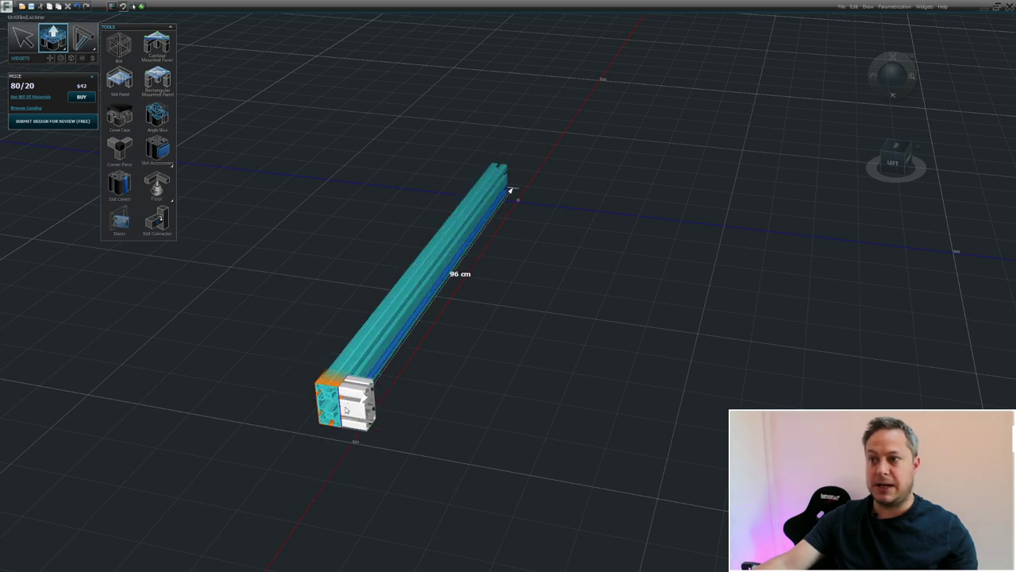
left_click(359, 410)
left_click_drag(362, 410, 644, 459)
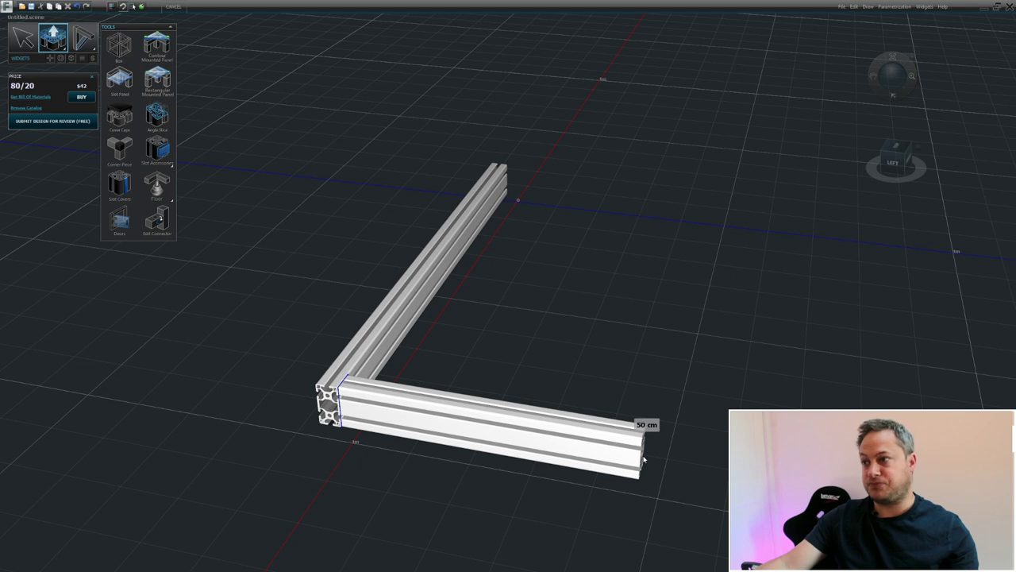
left_click_drag(644, 459, 644, 460)
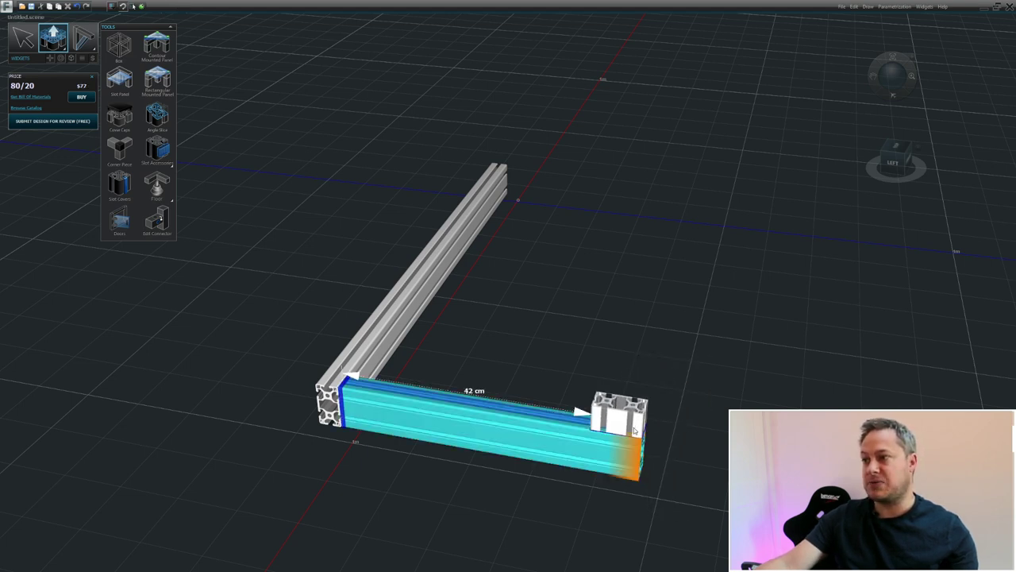
- Extrude a 96 cm beam from the free end of the short beam, parallel to the first long beam
middle_click_drag(634, 371, 266, 373)
right_click_drag(266, 373, 181, 358)
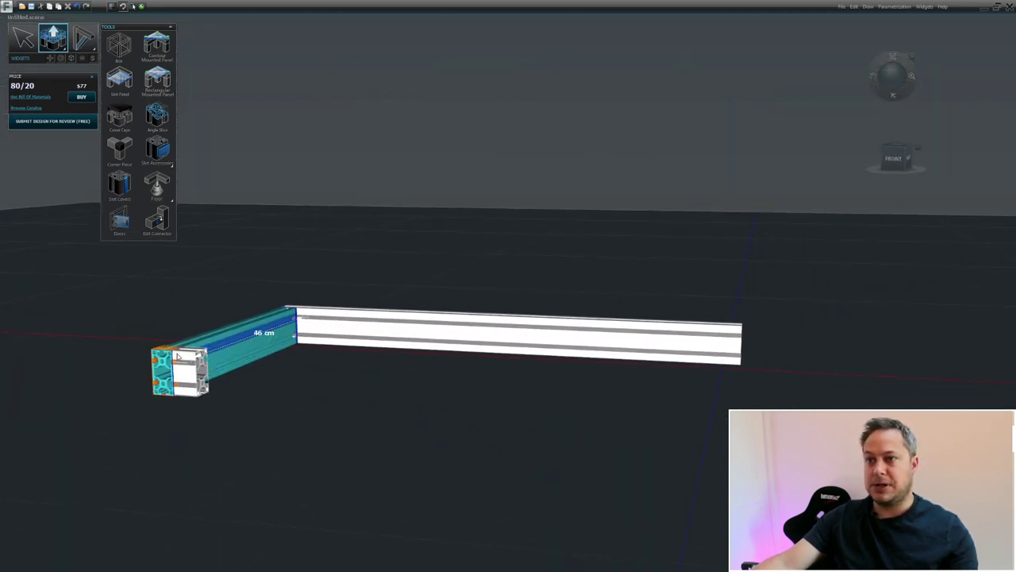
left_click(178, 357)
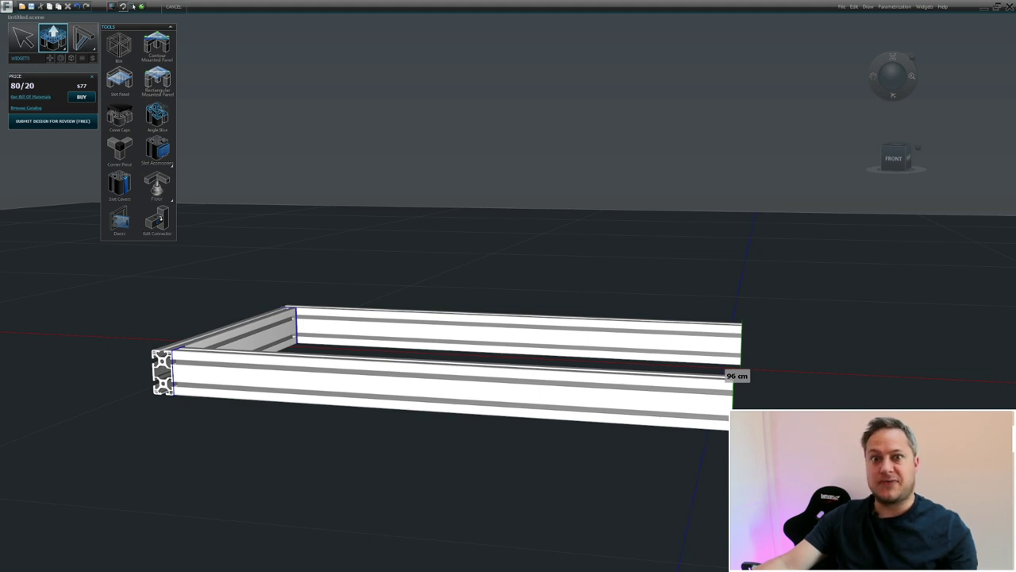
left_click(736, 389)
- Close the rectangle with a cross beam spanning between the open ends of the two long beams
left_click(735, 354)
left_click(725, 373)
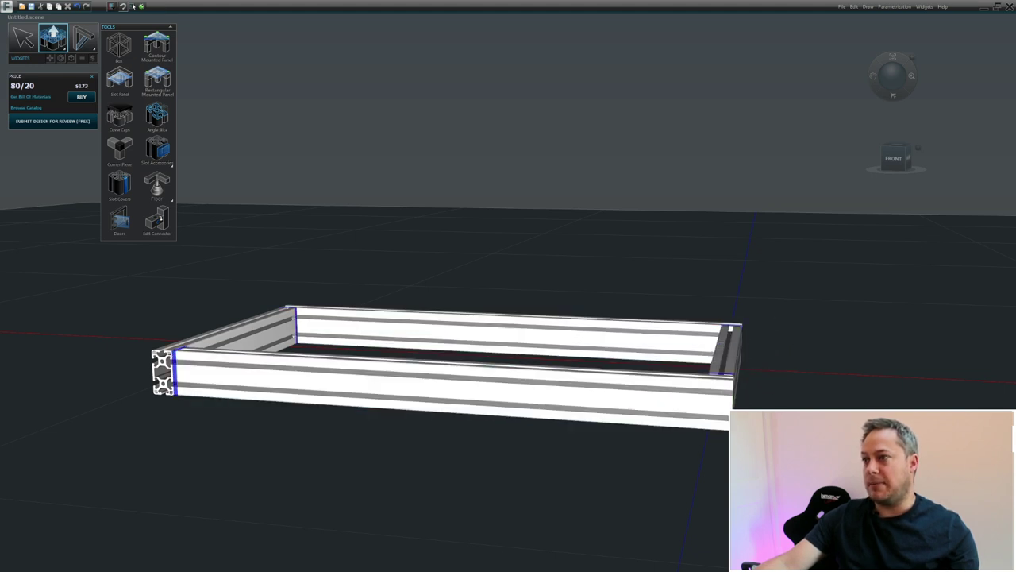
middle_click_drag(528, 339, 565, 335)
middle_click_drag(537, 395, 511, 350)
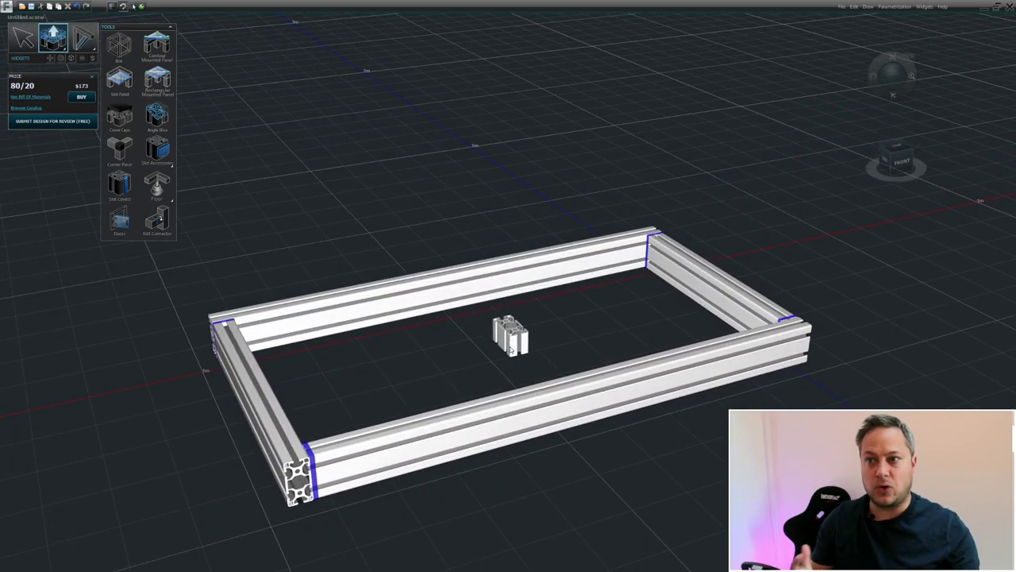
left_click_drag(511, 341, 374, 449)
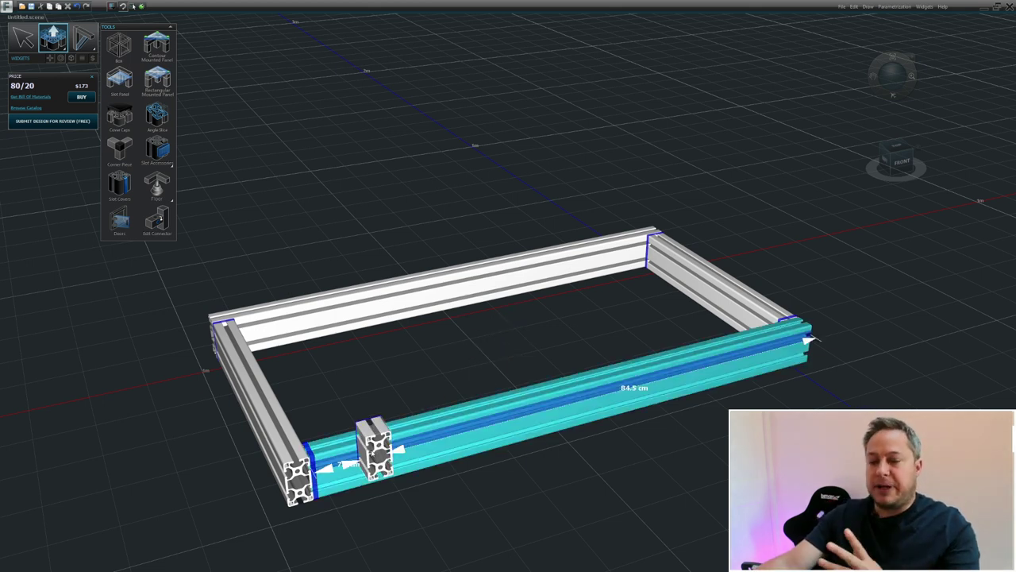
left_click_drag(375, 448, 341, 409)
middle_click_drag(342, 409, 269, 403)
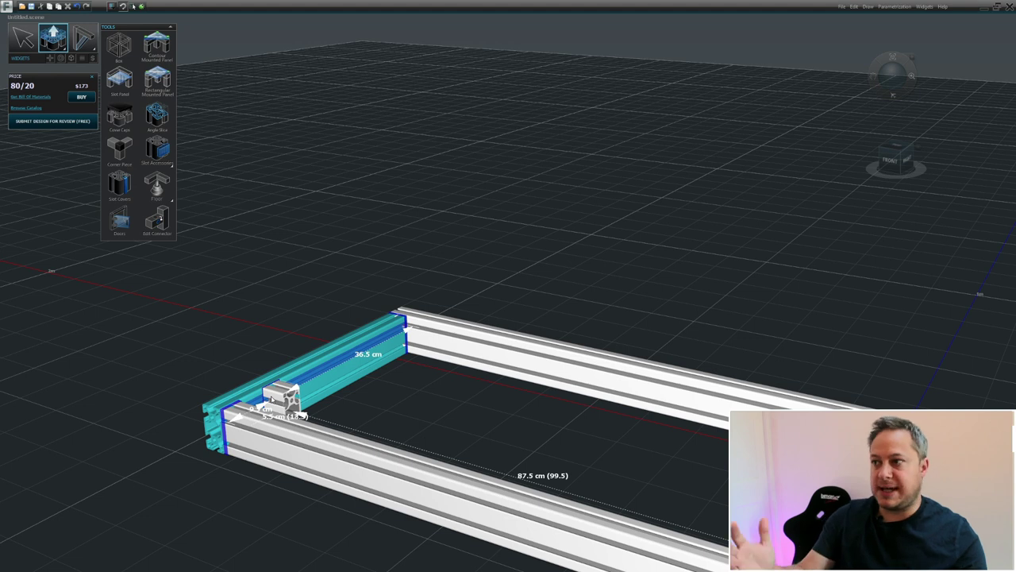
left_click_drag(272, 400, 240, 208)
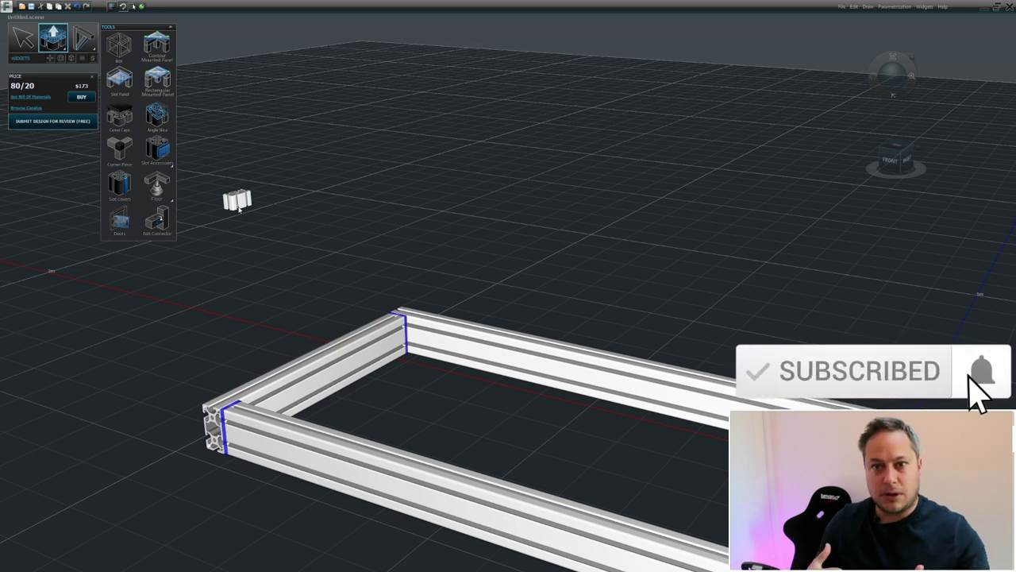
mouse_move(239, 208)
left_mouse_down()
mouse_move(236, 174)
mouse_move(180, 140)
left_mouse_up()
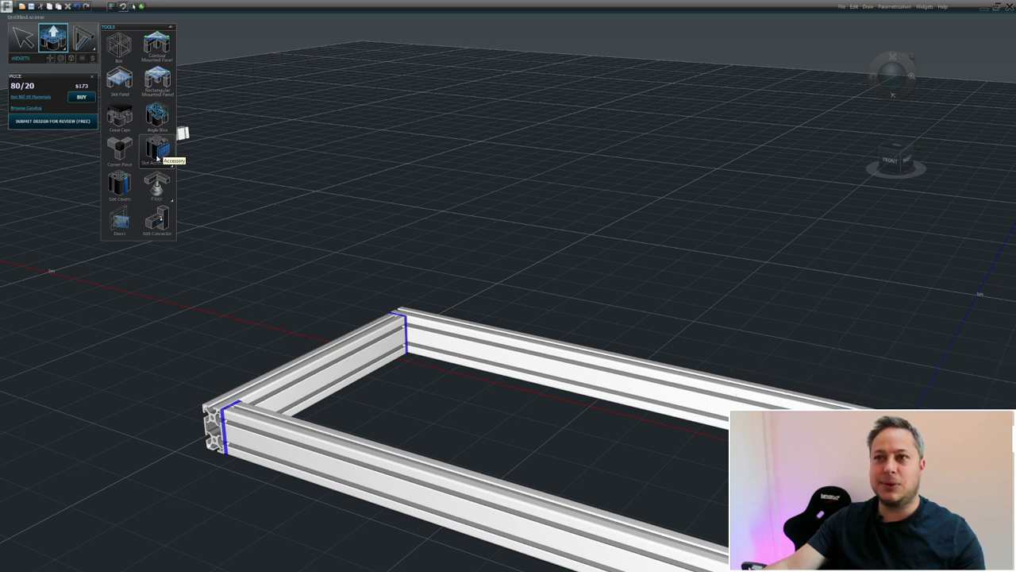
- Open the slot accessory models and browse the corner bracket, connection plate, electrical and handle categories, returning to the gussets
left_click(158, 158)
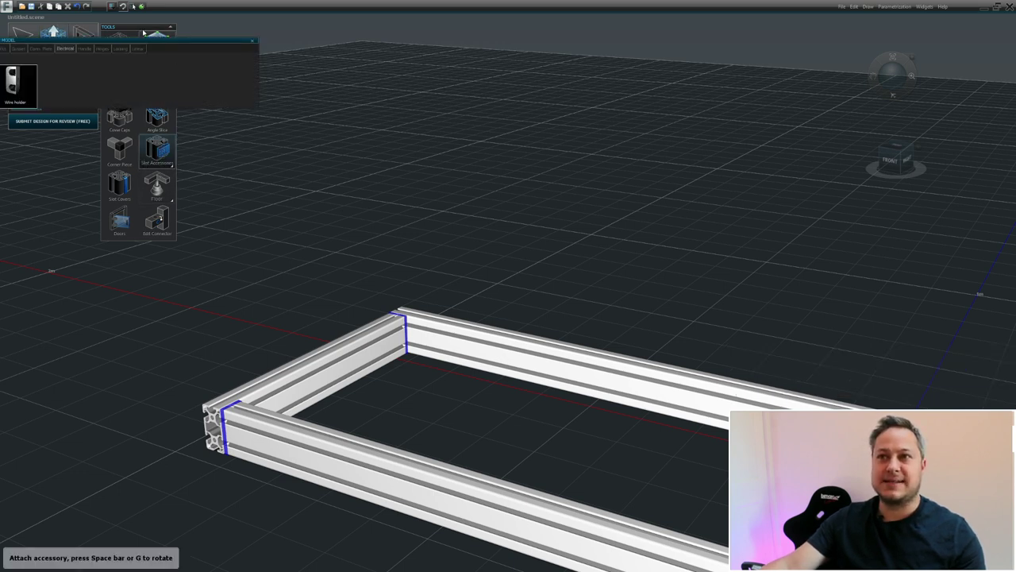
left_click_drag(135, 43, 392, 62)
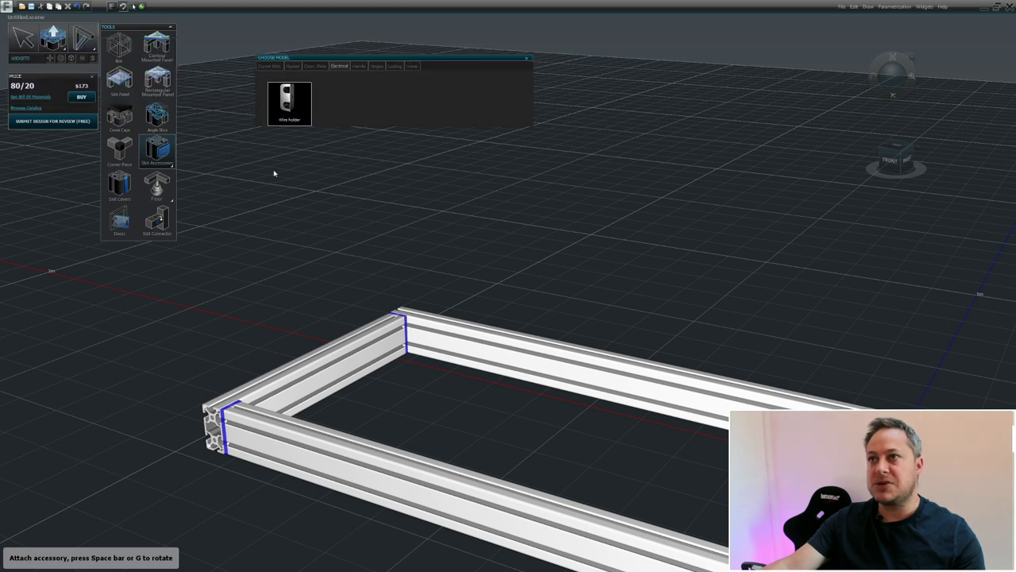
left_click(269, 66)
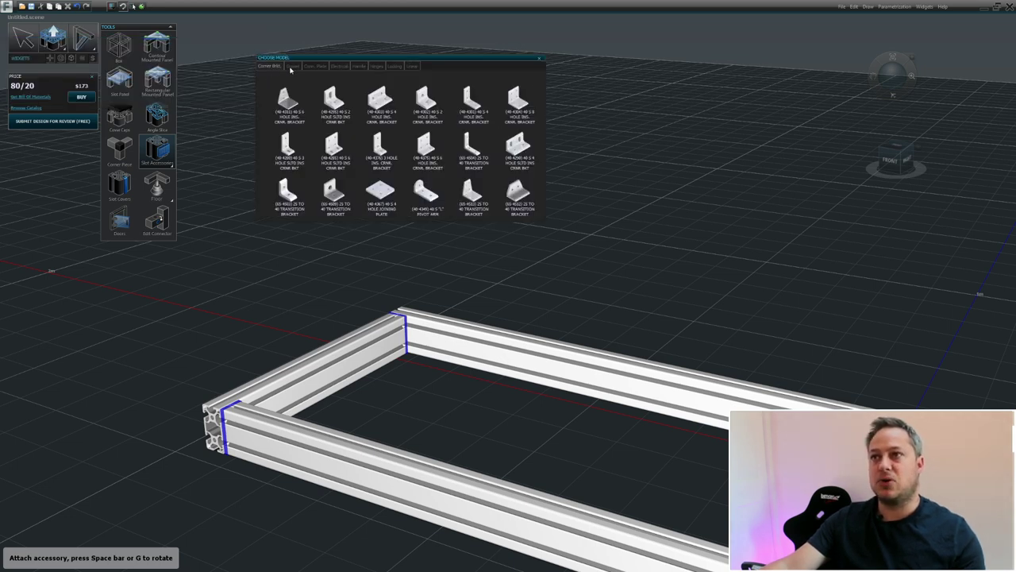
left_click(293, 67)
left_click(315, 66)
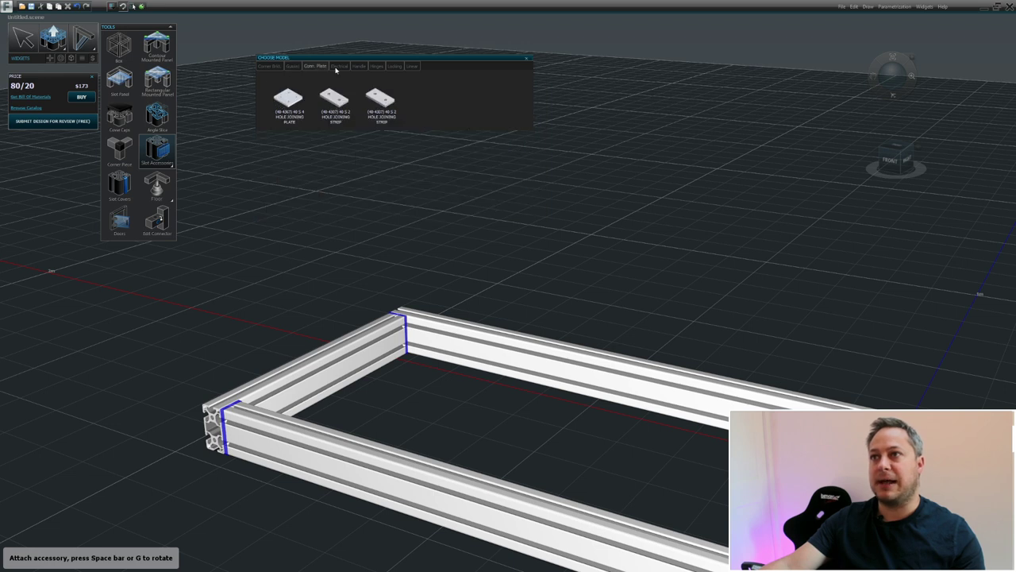
left_click(338, 66)
left_click(359, 67)
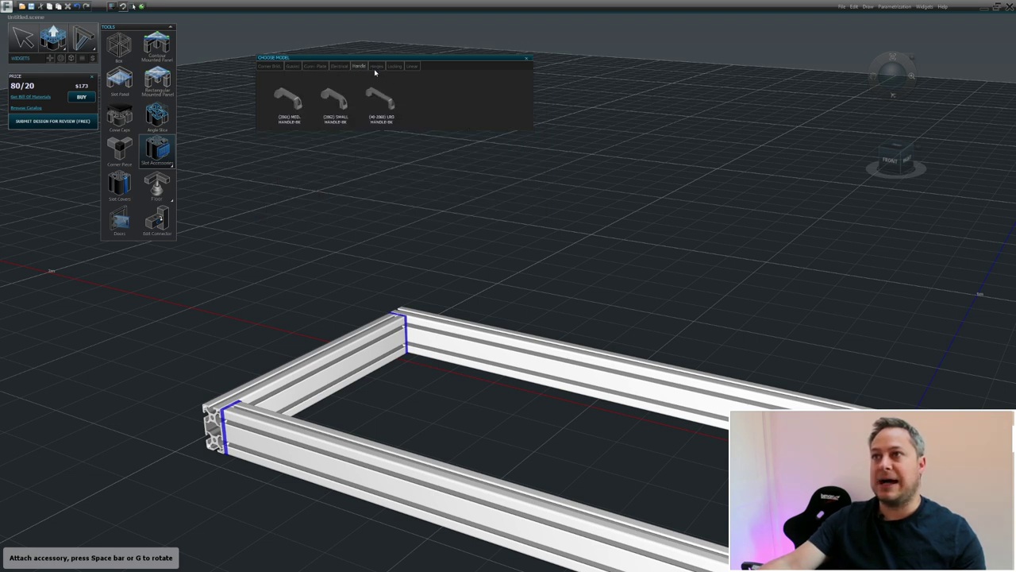
left_click(293, 67)
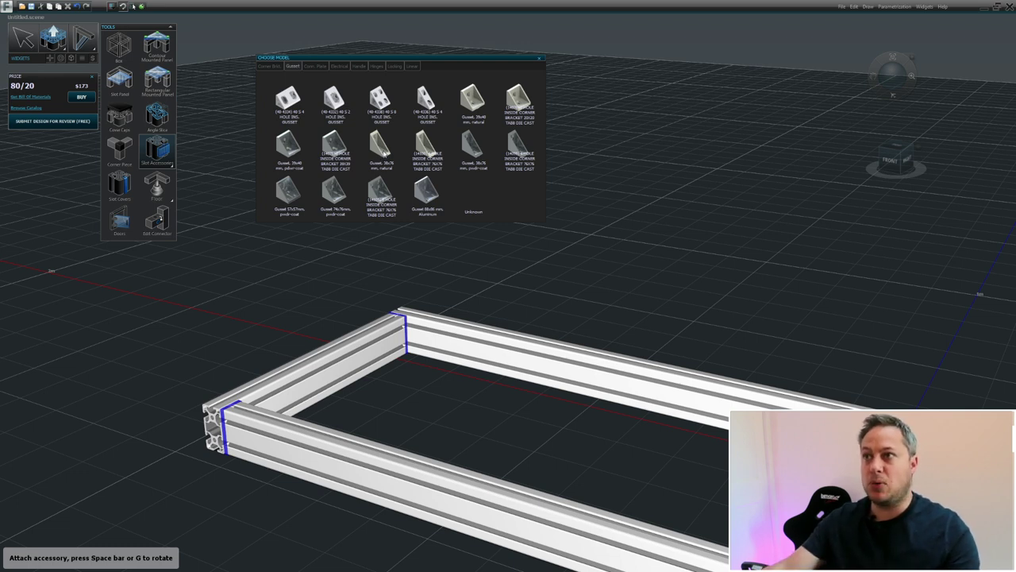
- Choose a natural-finish gusset and attach it in the lower slot at the inside corner of a short and a long beam
left_click(384, 152)
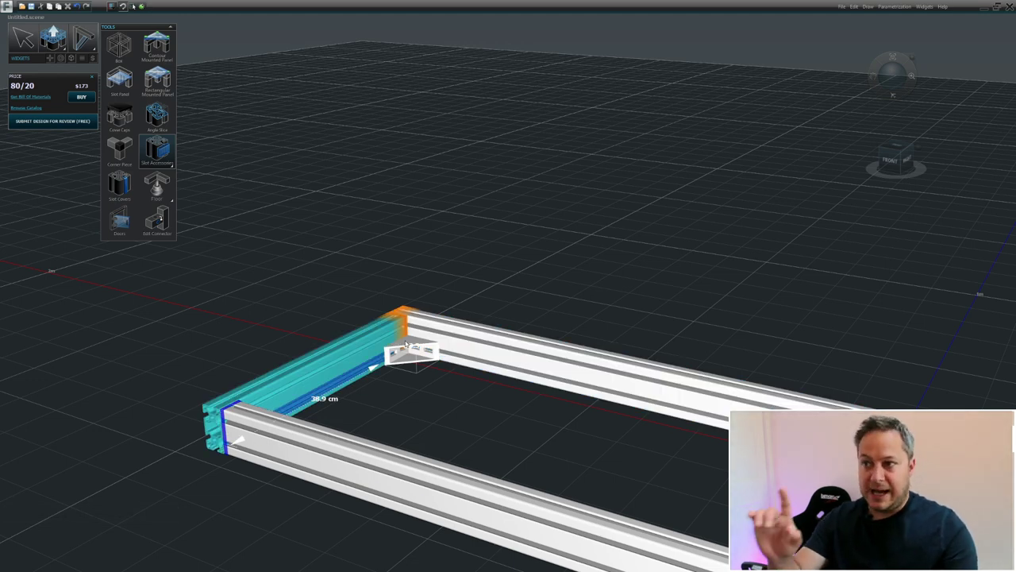
scroll(405, 343, "up", 5)
scroll(403, 348, "up", 1)
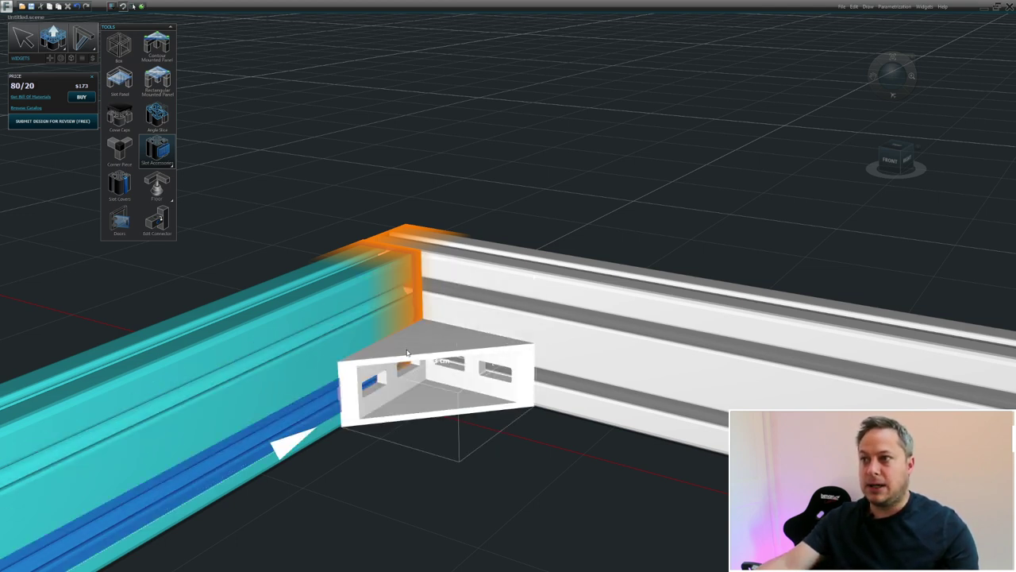
left_click(407, 352)
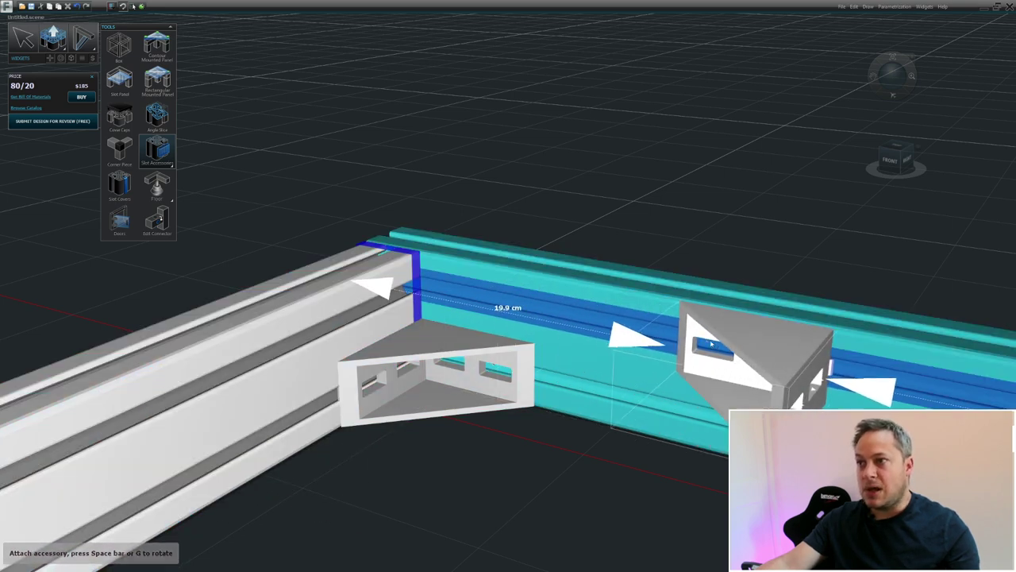
- Attach a second gusset in the inside corner at the opposite end of the same long beam
middle_click_drag(569, 412, 252, 193)
scroll(350, 236, "up", 2)
scroll(512, 307, "down", 6)
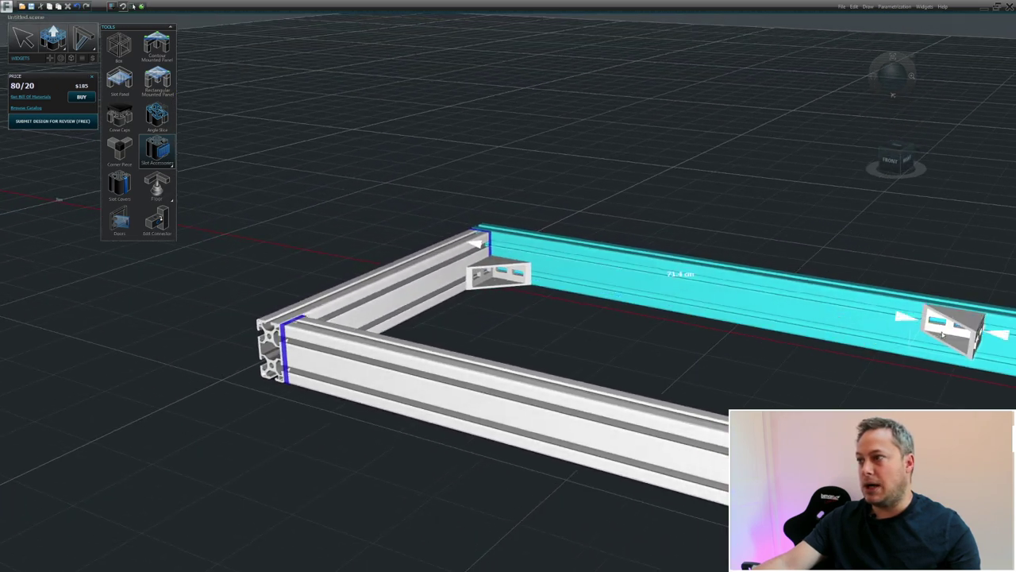
middle_click_drag(943, 334, 1000, 338)
left_click(982, 327)
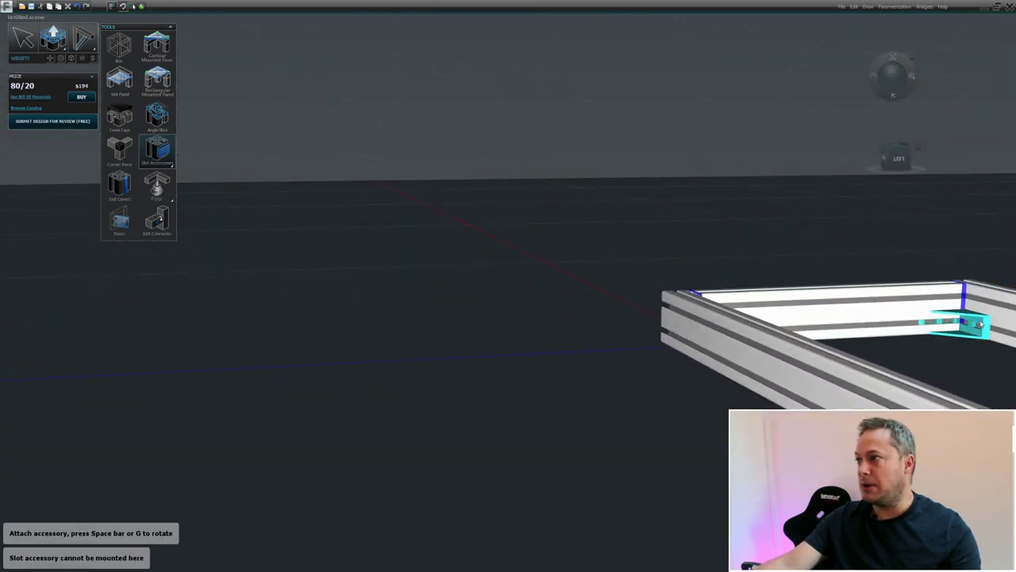
- Attach gussets in the two remaining inside corners of the rectangular frame
middle_click_drag(905, 350, 839, 336)
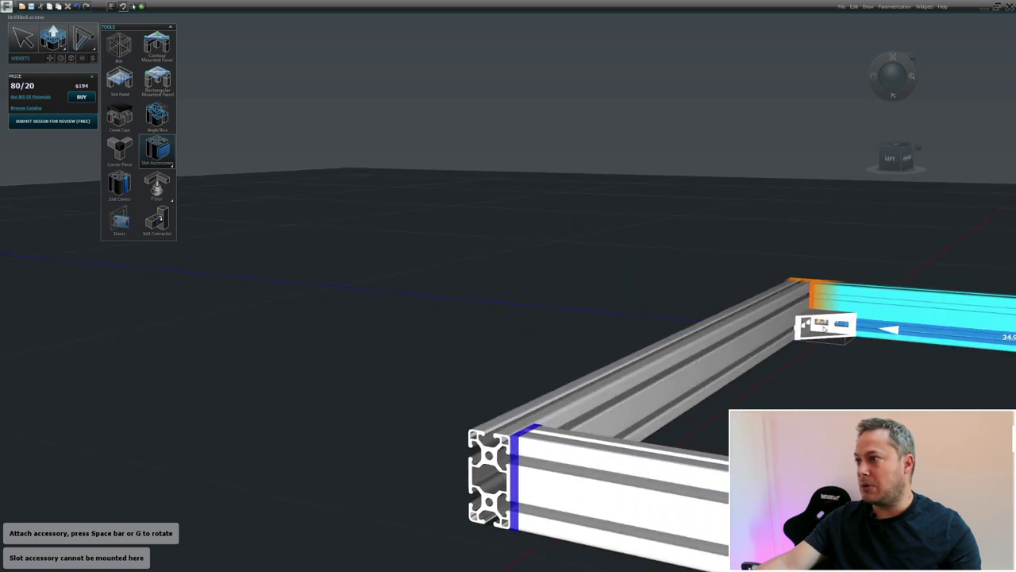
left_click(822, 326)
middle_click_drag(790, 380, 540, 380)
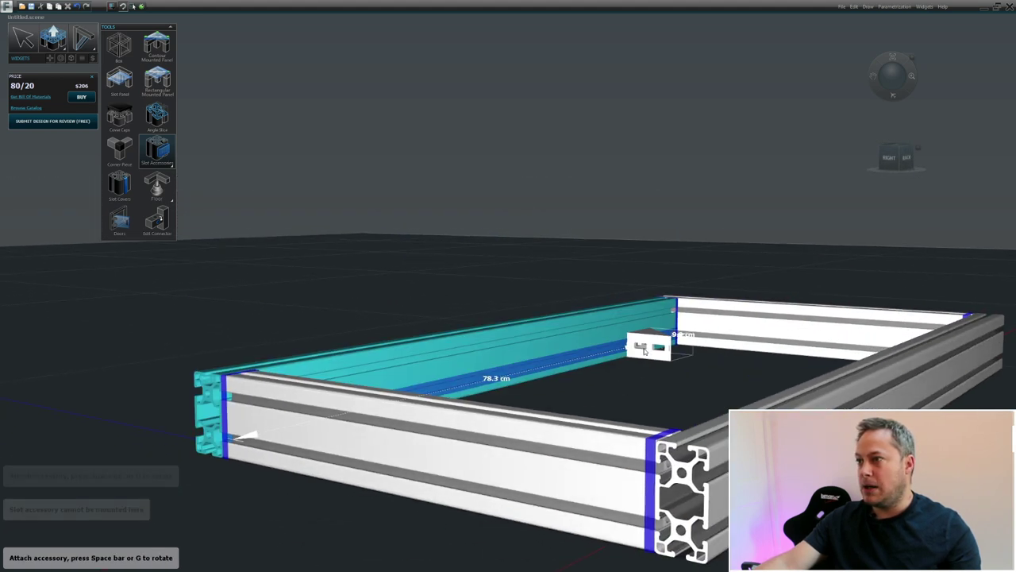
left_click(651, 342)
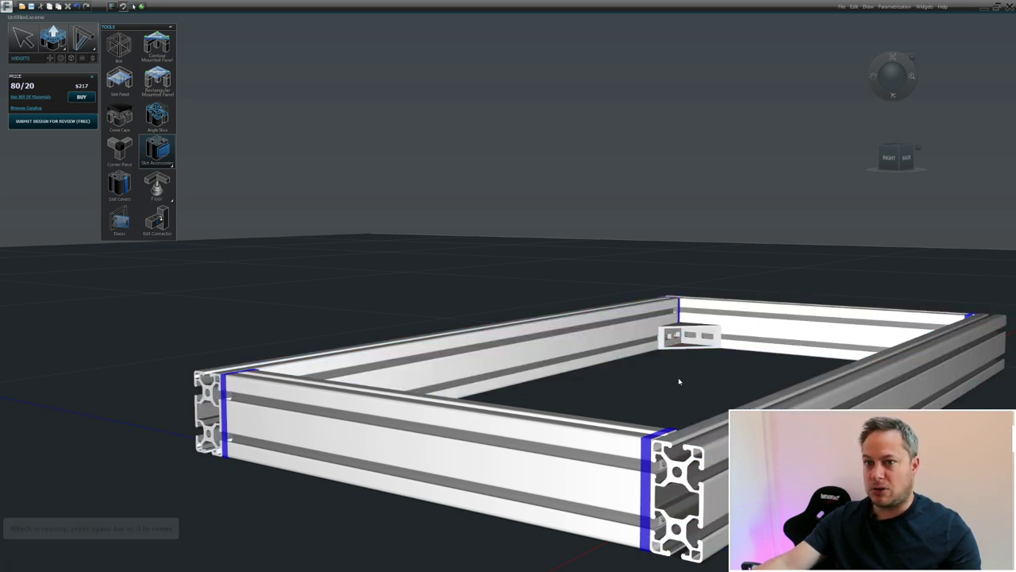
- Select the gusset sunk into the short end beam and move it along the red axis until it sits against the beam's inner face
middle_click_drag(680, 377, 700, 371)
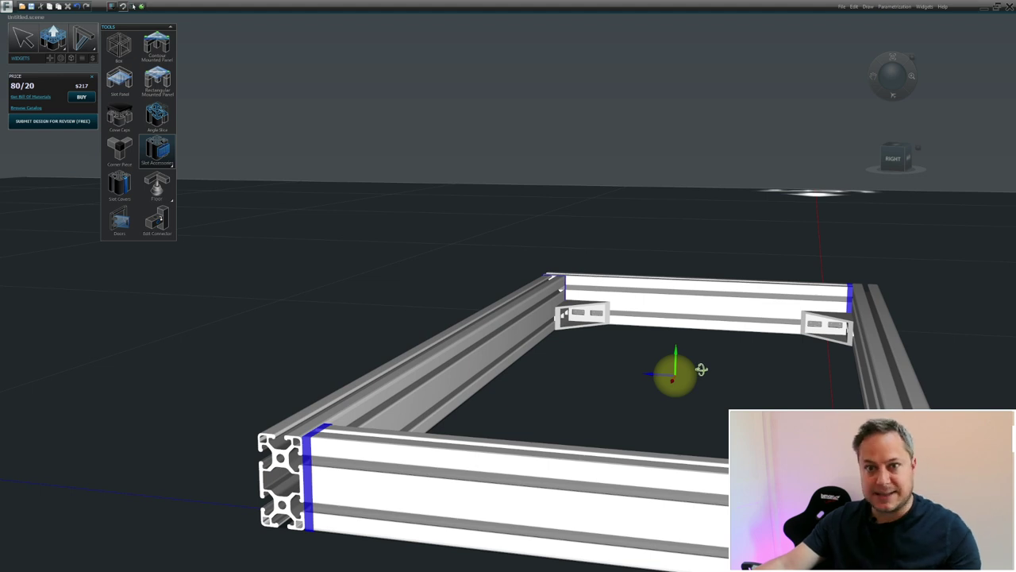
middle_click_drag(701, 369, 918, 357)
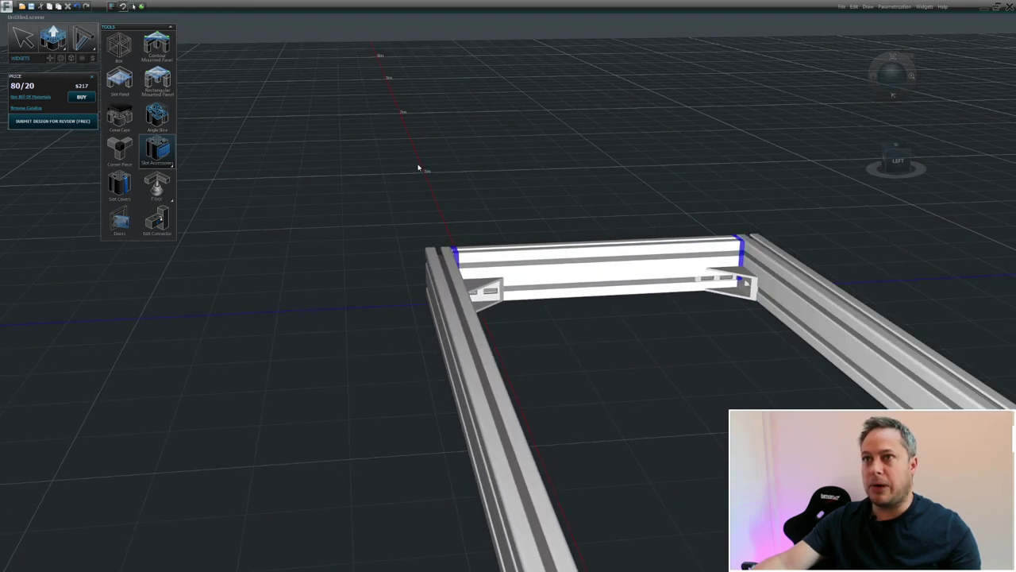
left_click(23, 44)
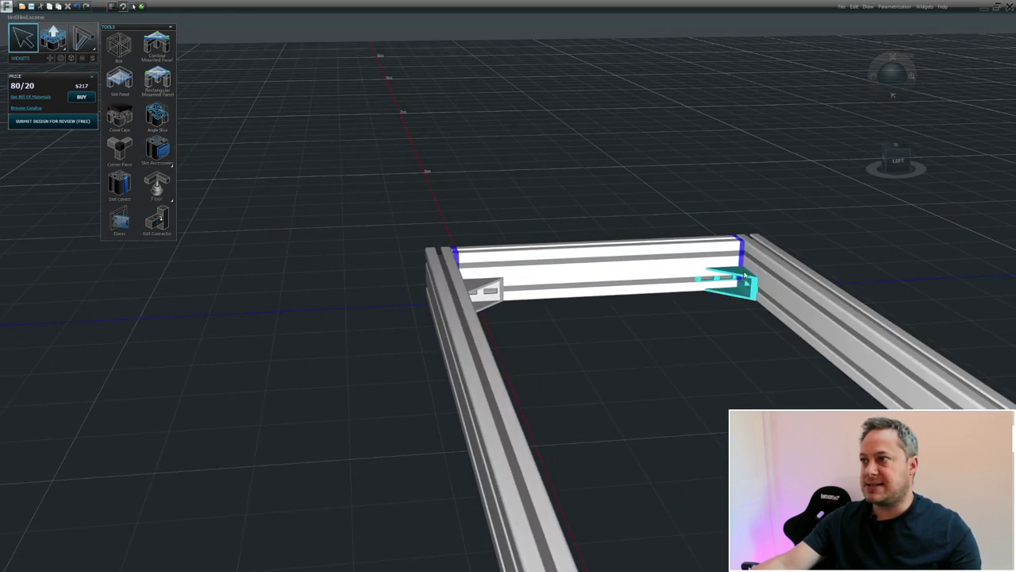
left_click(740, 274)
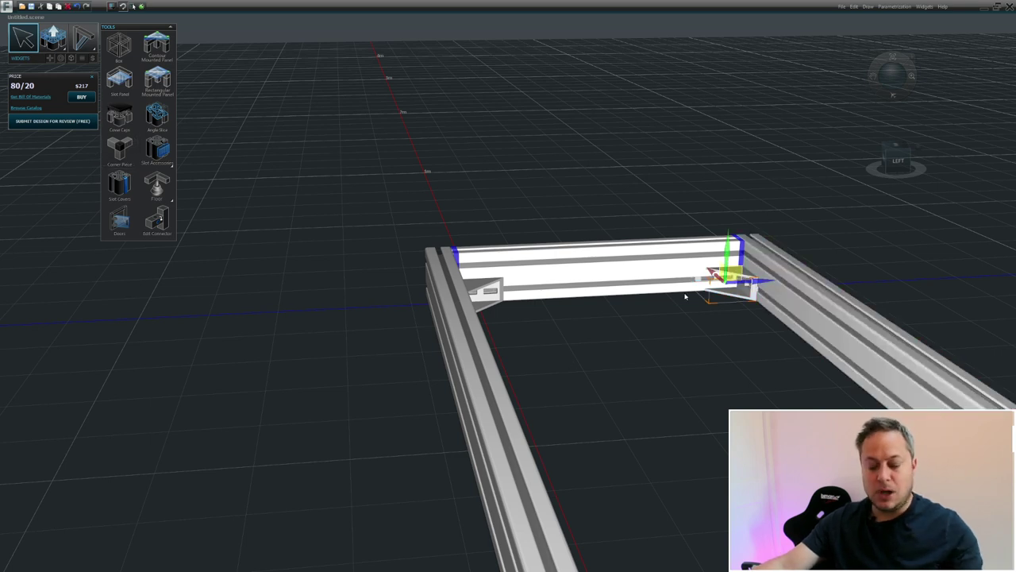
key("Down")
key("Down")
key("Up")
key("Up")
key("Right")
key("Left")
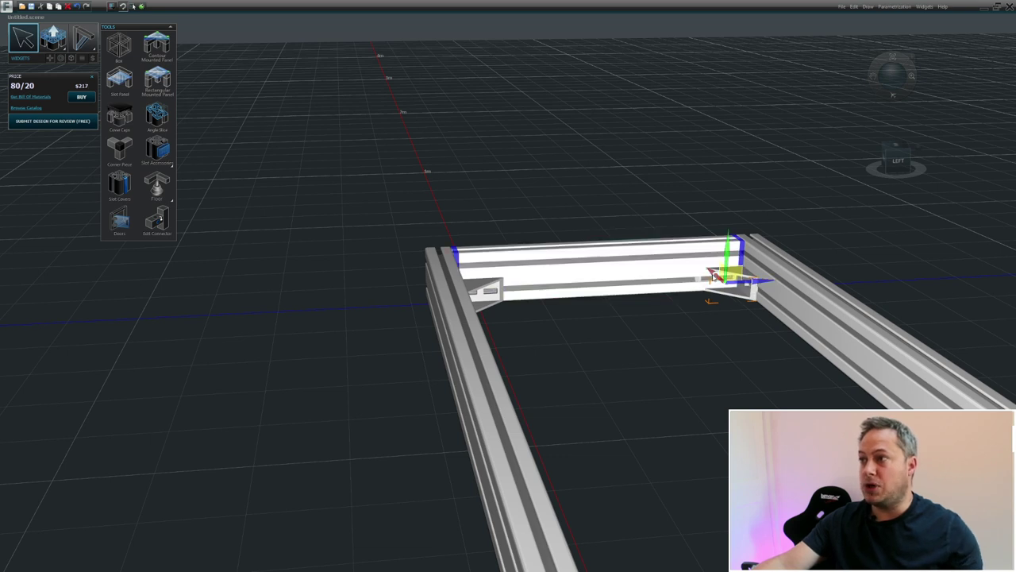
left_click_drag(714, 273, 718, 277)
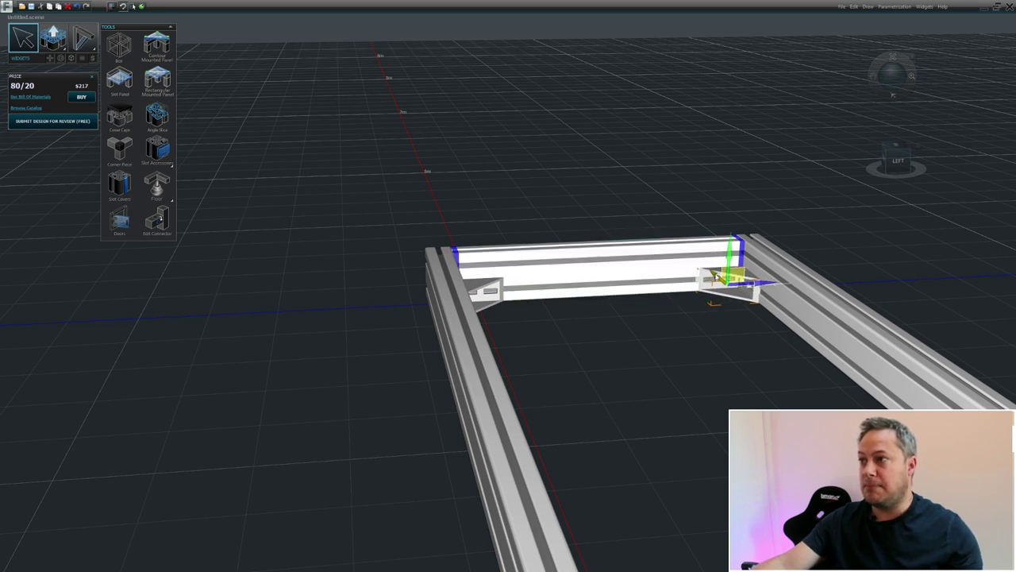
middle_click_drag(729, 330, 780, 291)
scroll(783, 293, "up", 6)
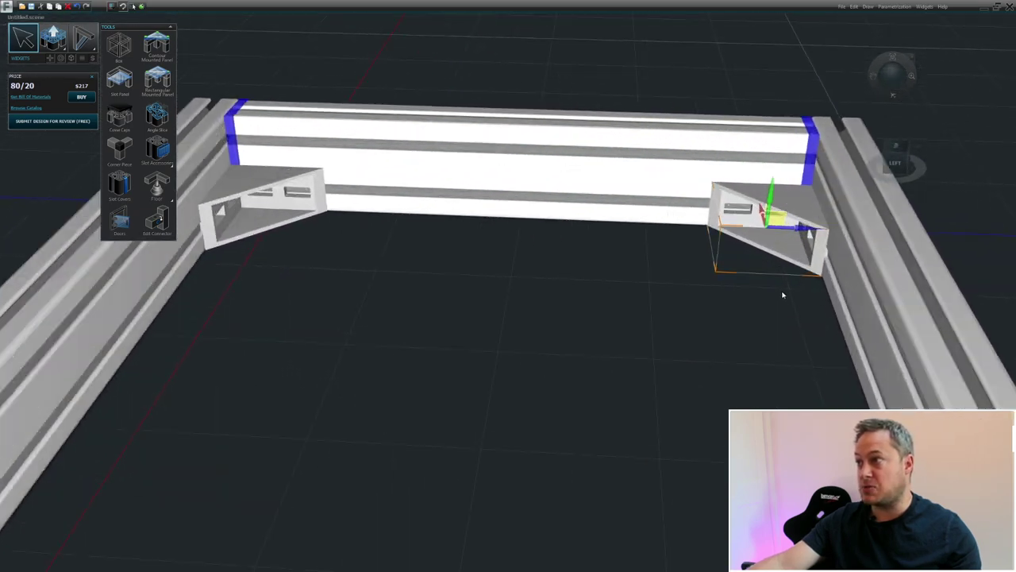
scroll(782, 295, "down", 3)
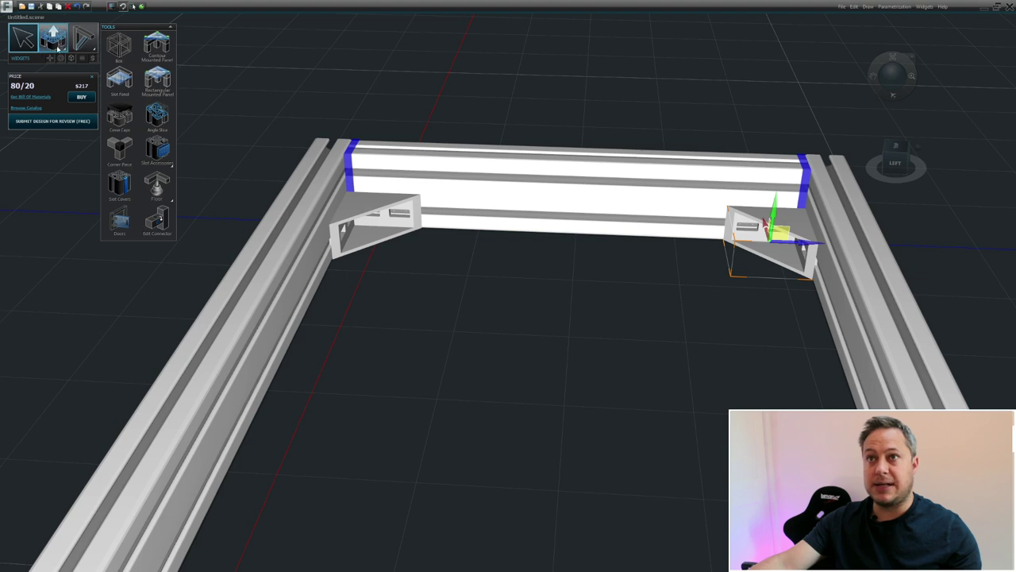
left_click(56, 46)
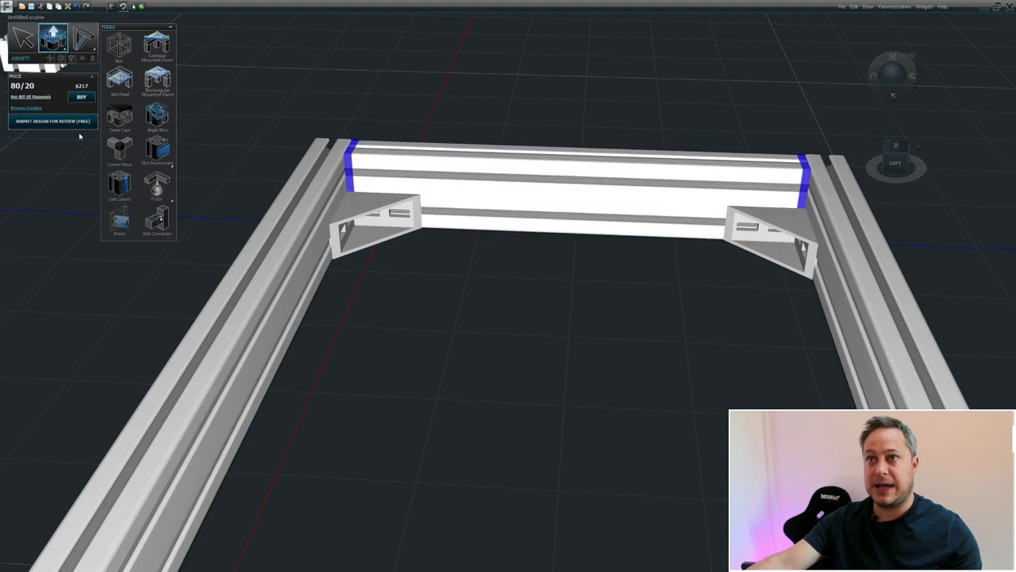
left_click(168, 163)
left_click(171, 169)
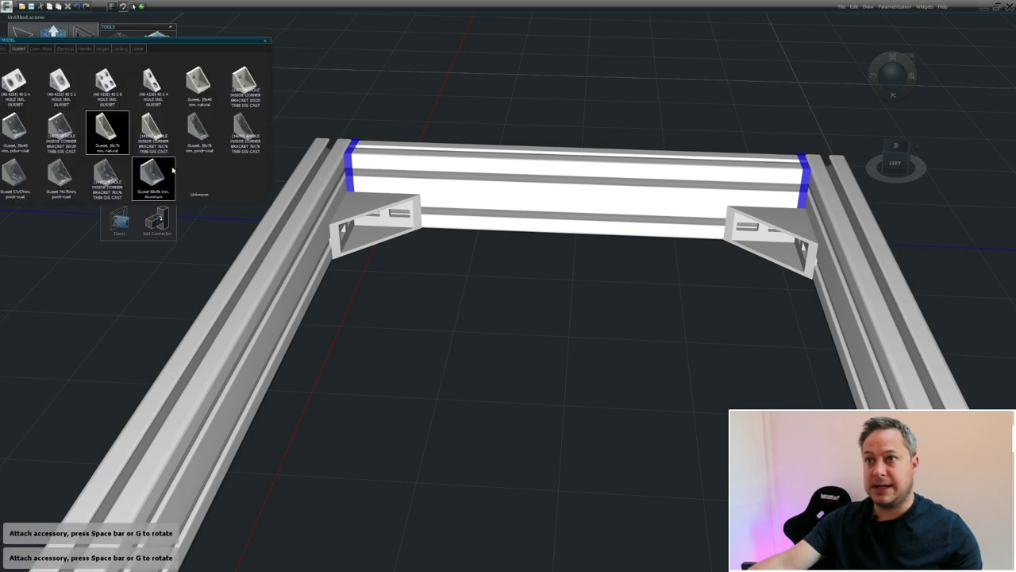
left_click(115, 142)
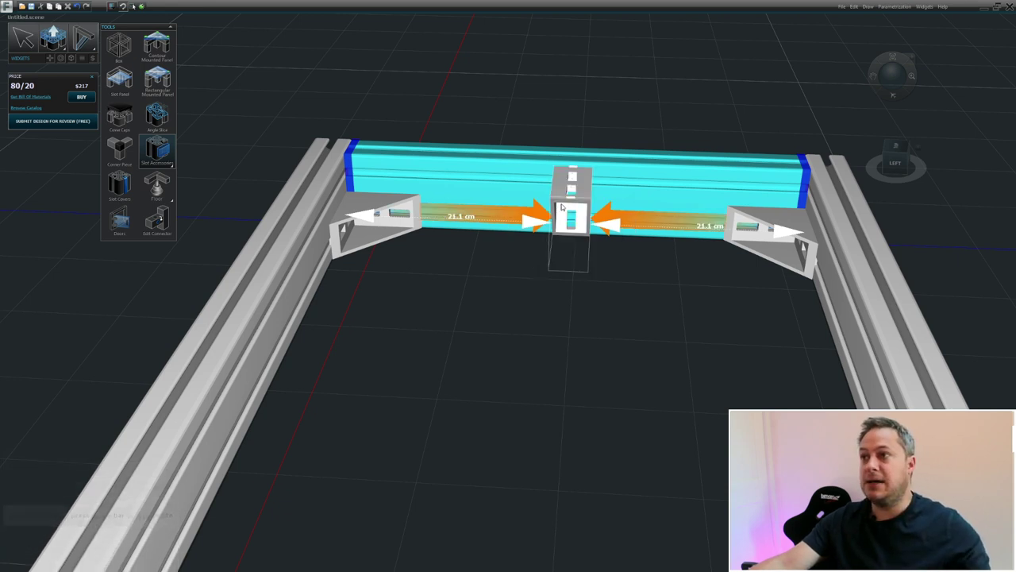
key("space")
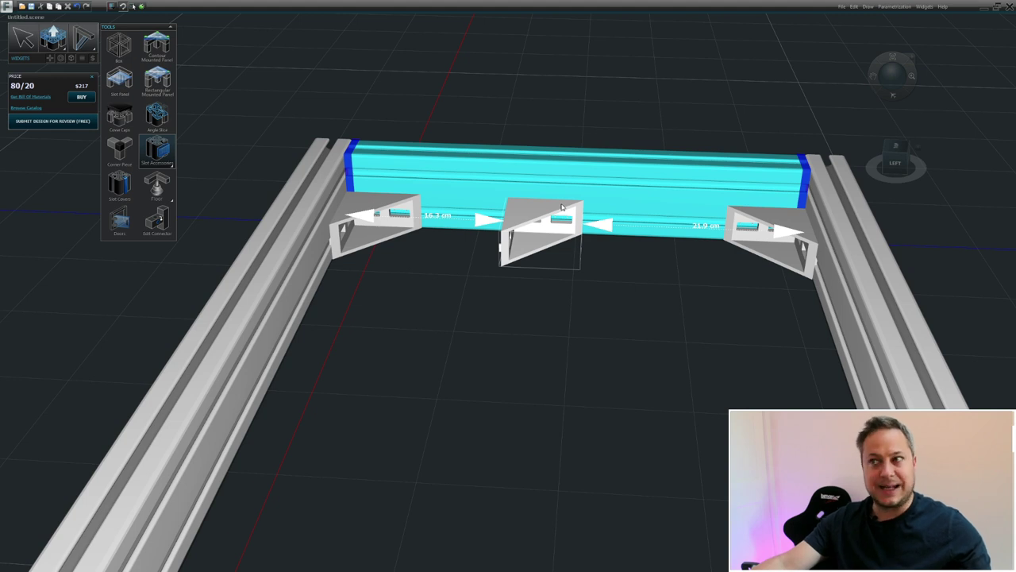
key("space")
key("space")
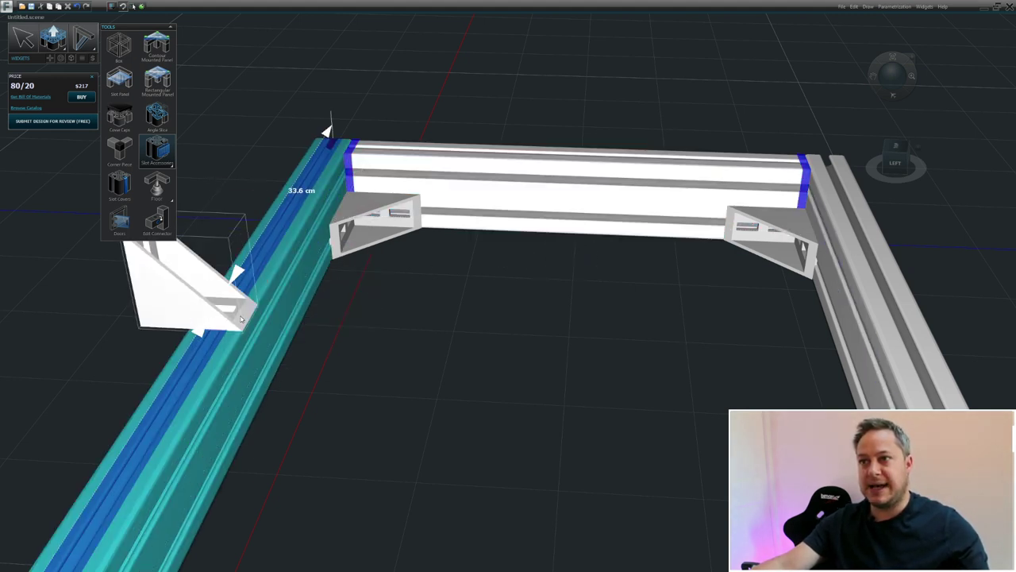
key("Escape")
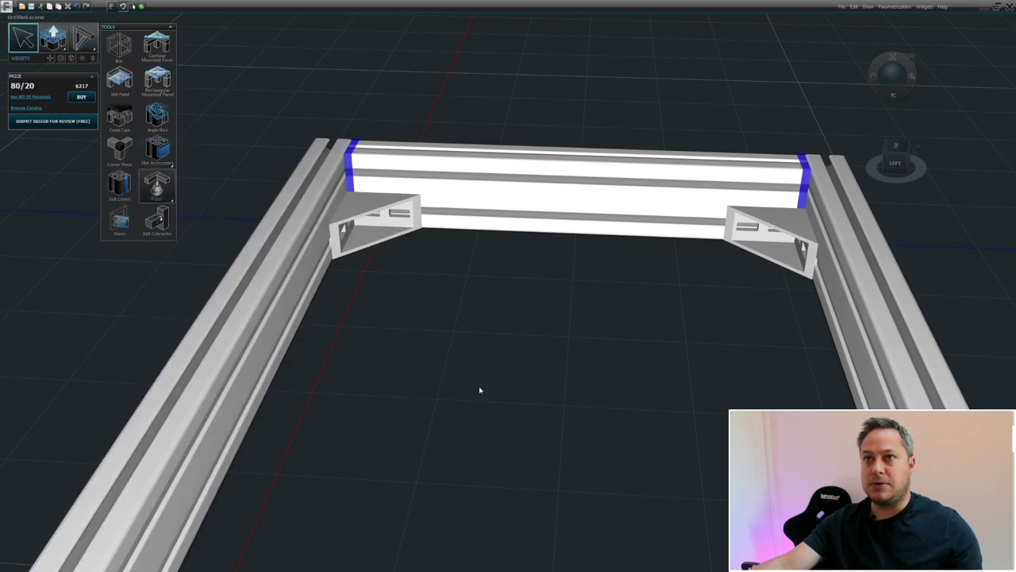
- Select the far long beam of the rectangular frame and display its properties clear of the model
scroll(481, 397, "down", 5)
middle_click_drag(481, 397, 386, 355)
left_click(474, 356)
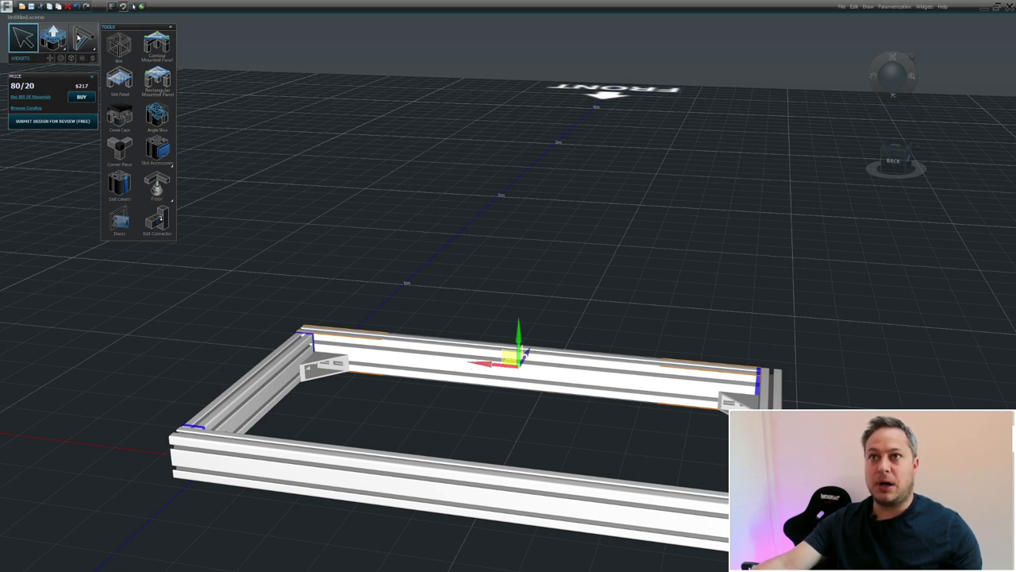
left_click(82, 59)
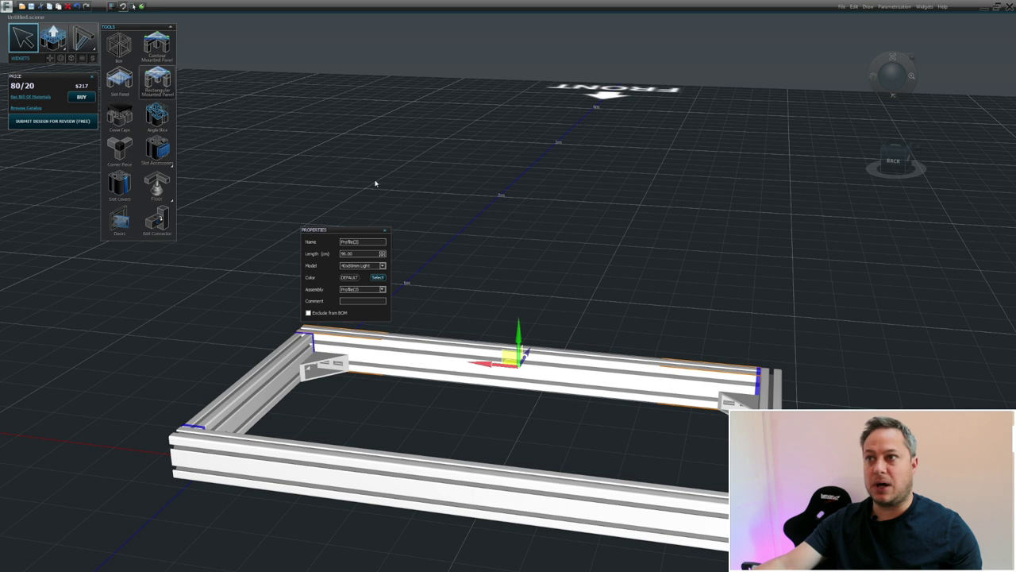
left_click_drag(328, 230, 243, 159)
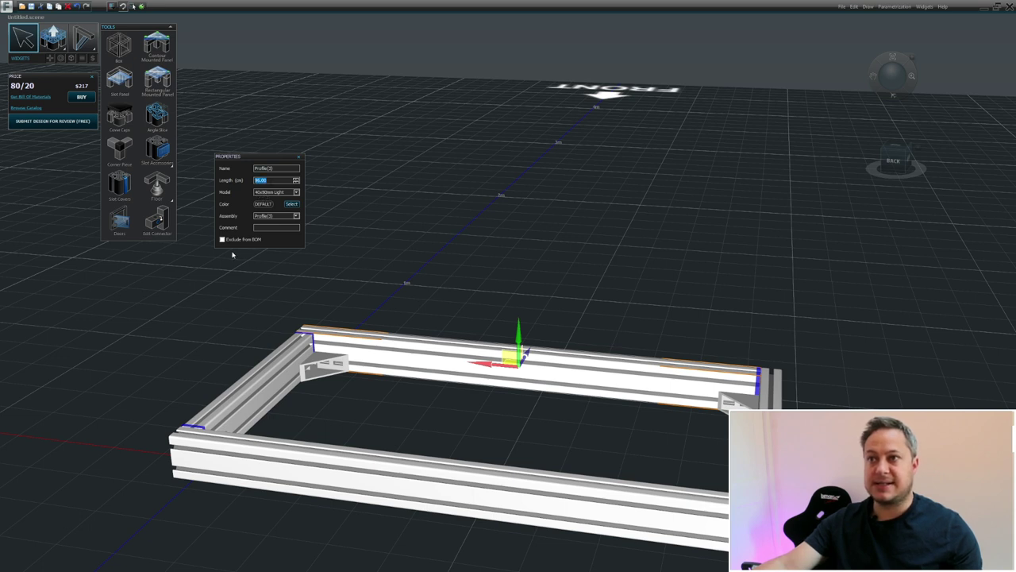
left_click(262, 227)
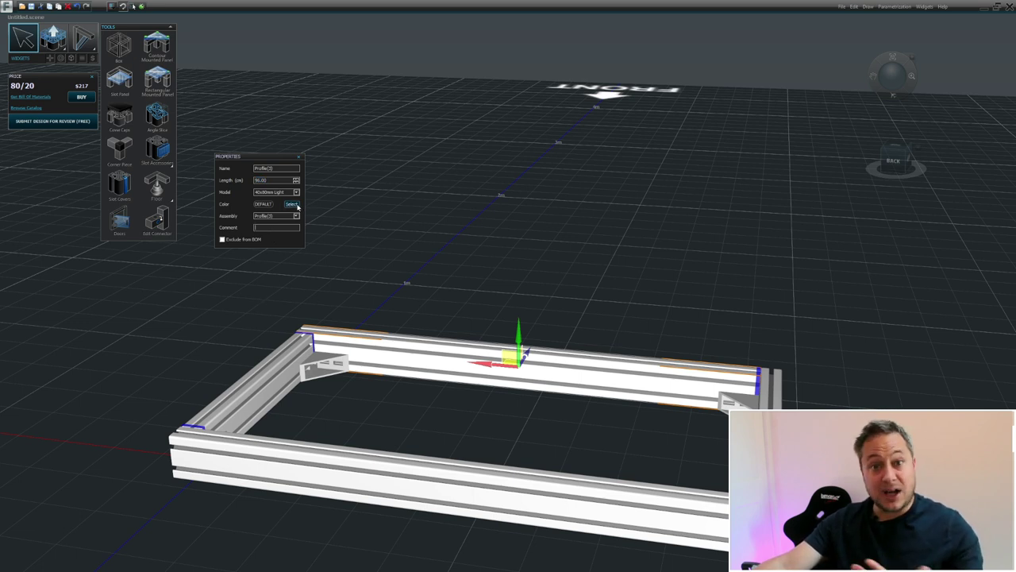
- Set the far long beam's length to 100 cm
double_click(270, 180)
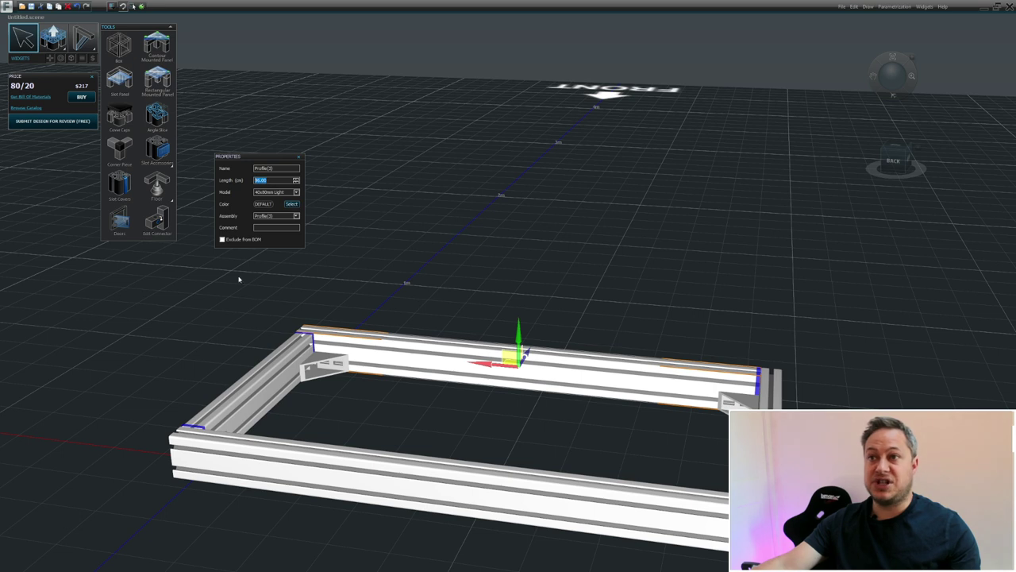
type("1")
type("100")
key("Return")
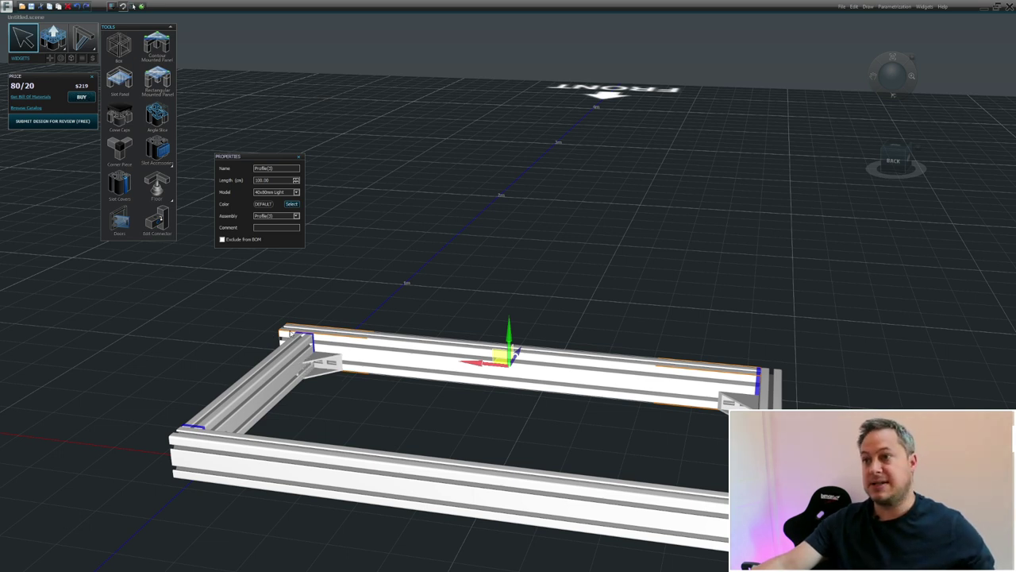
- Move the displaced gusset back into its inside corner and set the far long beam's length to 96 cm
left_click(320, 366)
left_click_drag(290, 368, 297, 370)
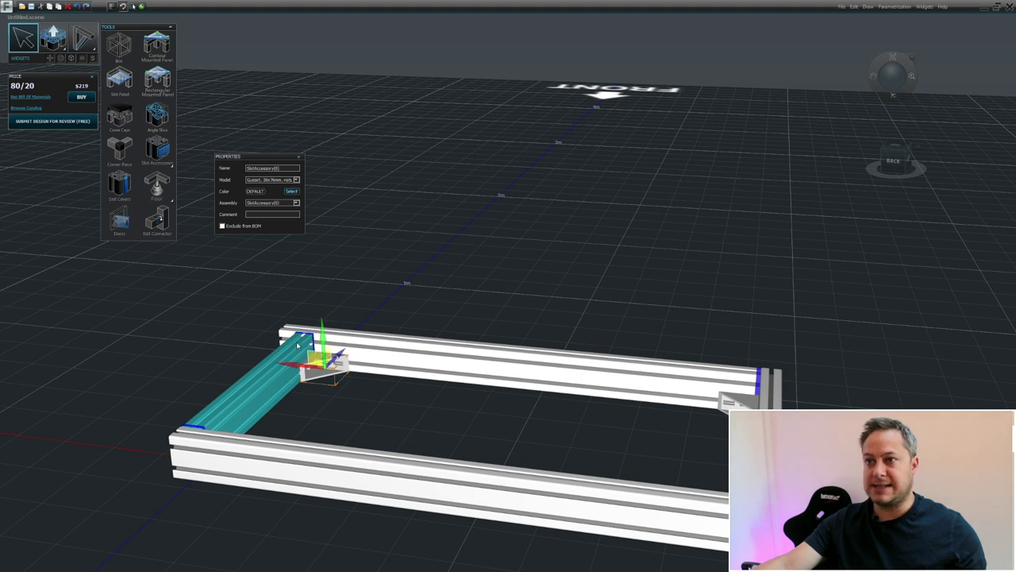
left_click(324, 340)
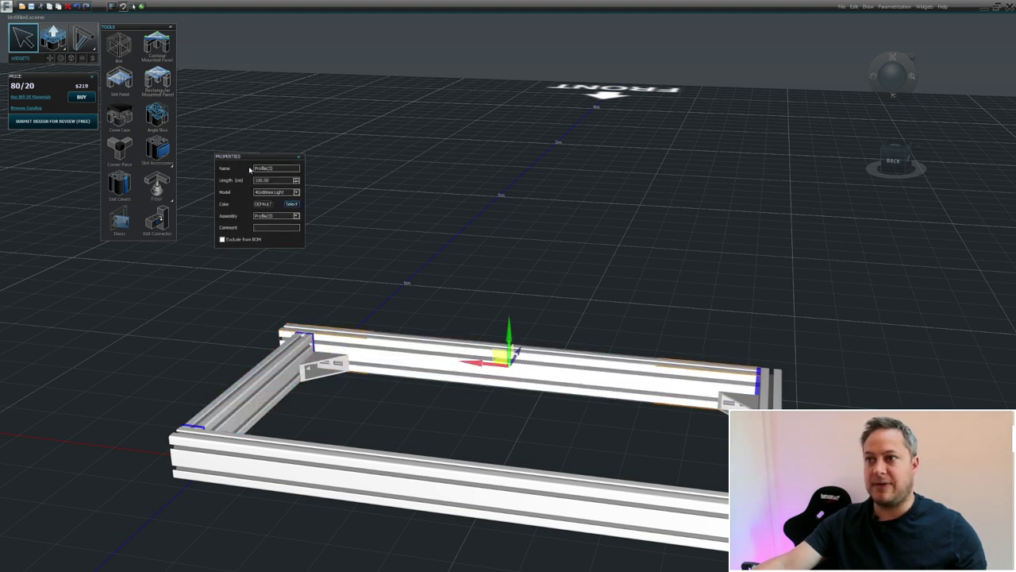
left_click_drag(273, 181, 195, 175)
type("90")
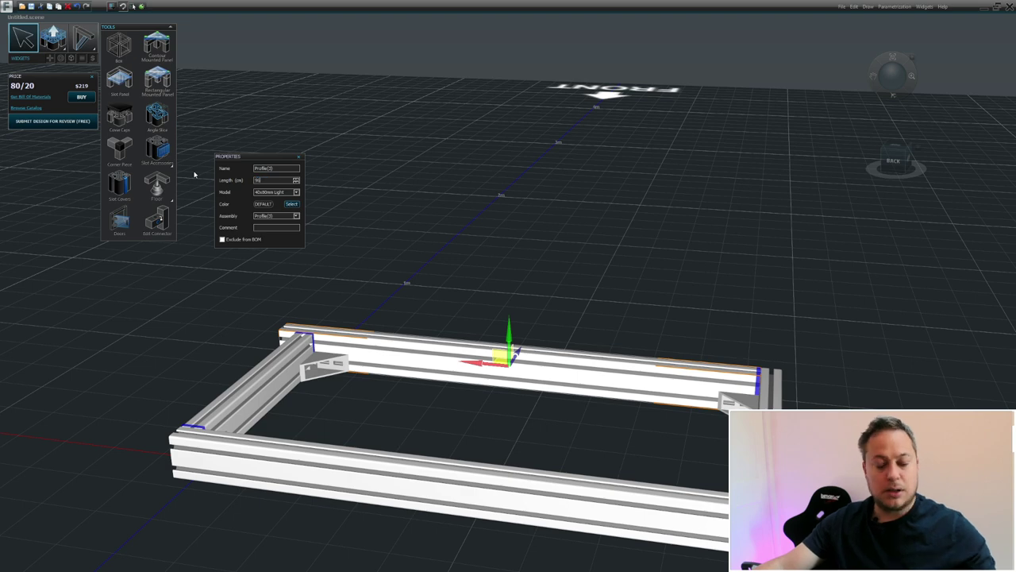
key("Return")
left_click(410, 294)
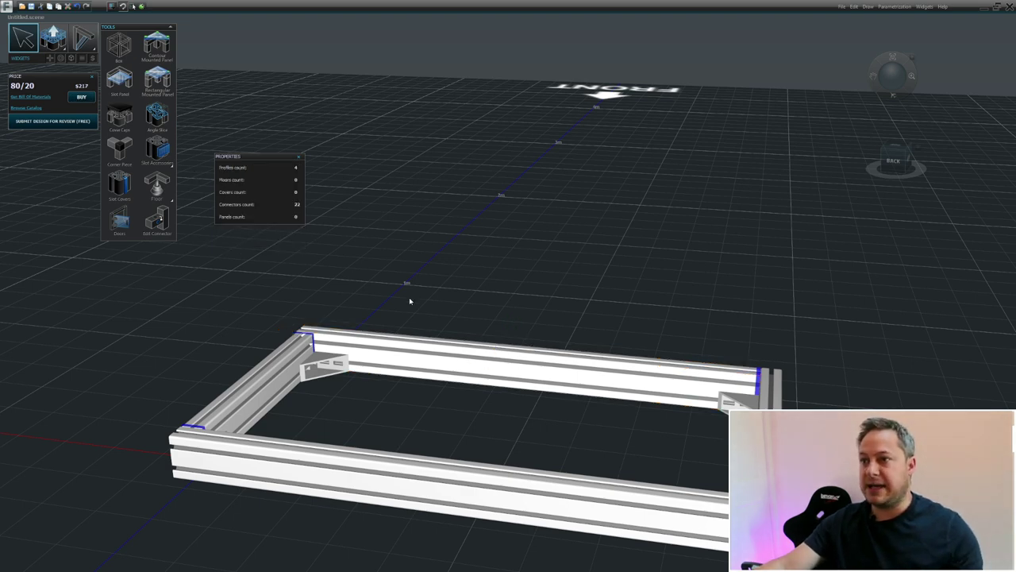
- Select the whole rectangular frame with its gussets and group it under the name Frame
middle_click_drag(392, 431, 397, 389)
middle_click_drag(462, 420, 422, 363)
scroll(422, 376, "down", 3)
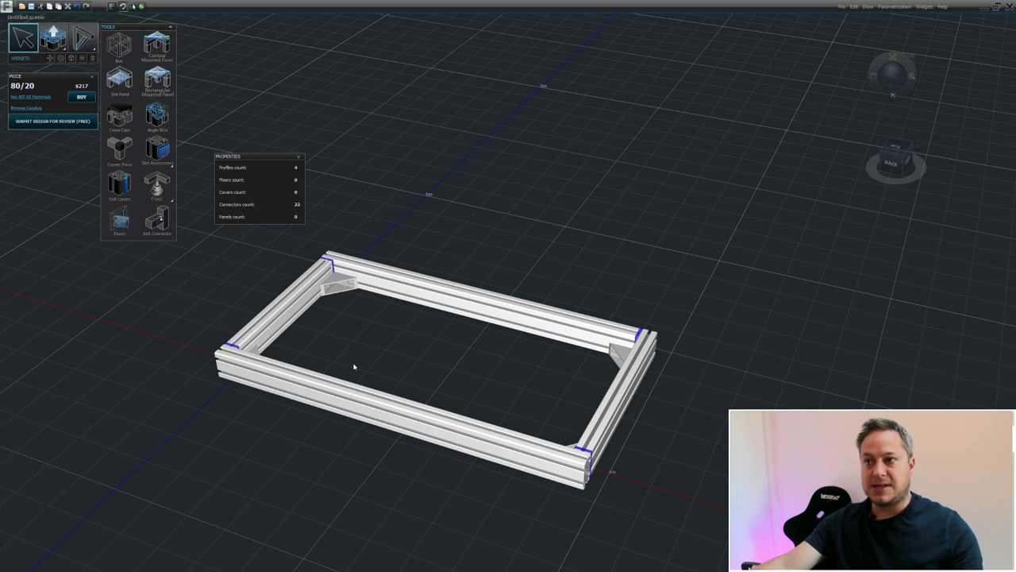
left_click(282, 387)
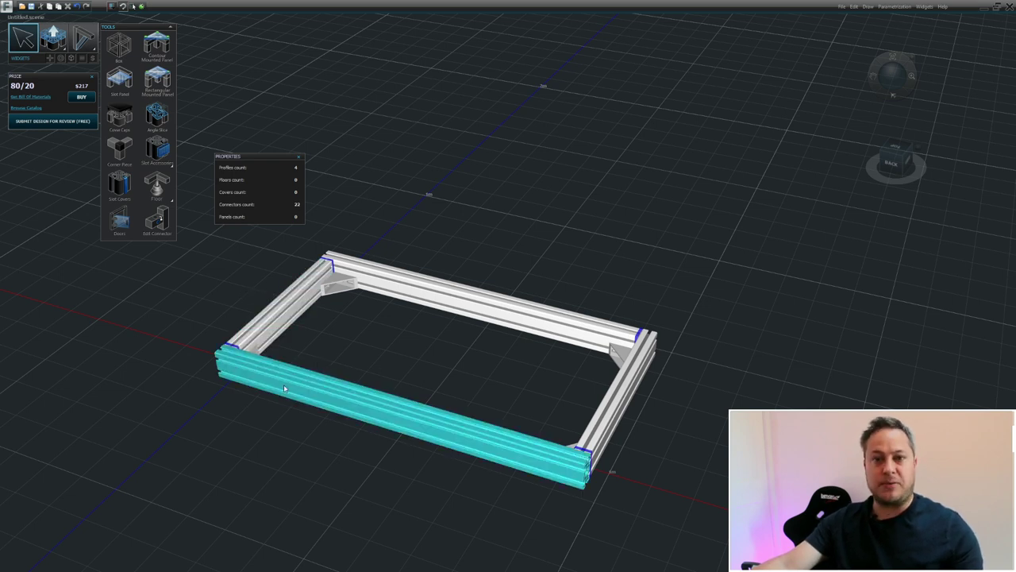
left_click(452, 314)
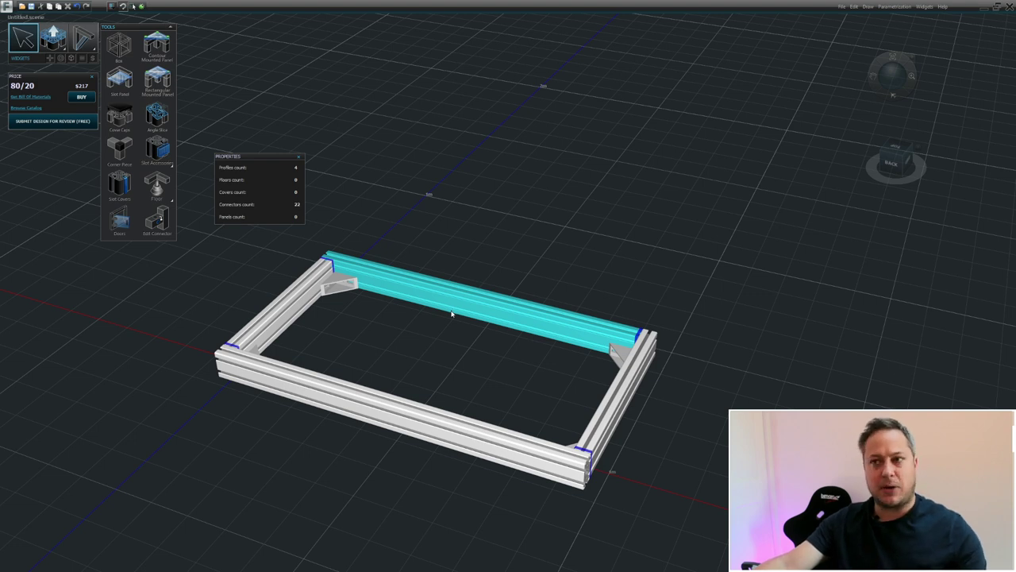
left_click(273, 266)
left_click_drag(189, 231, 817, 513)
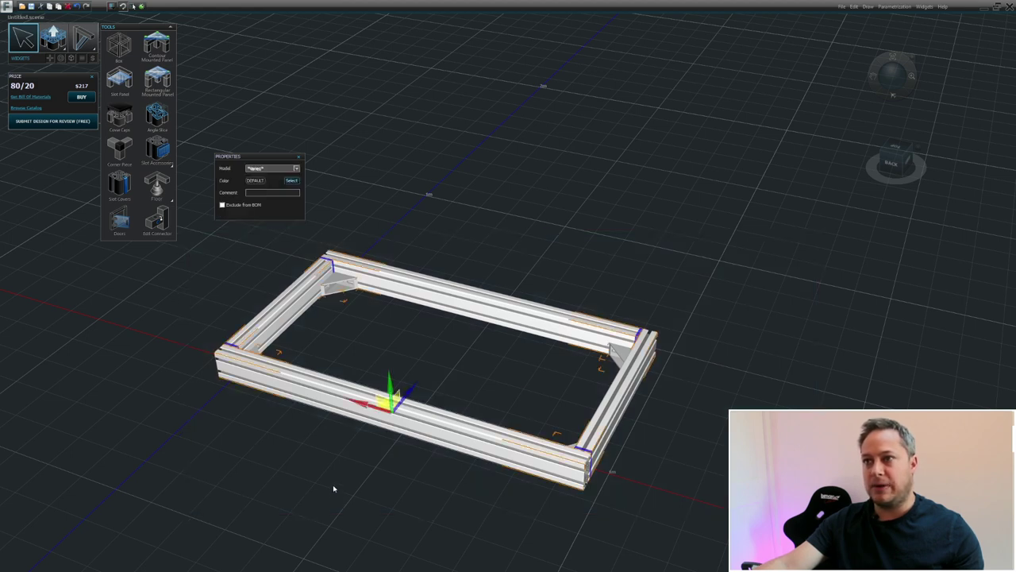
left_click(854, 7)
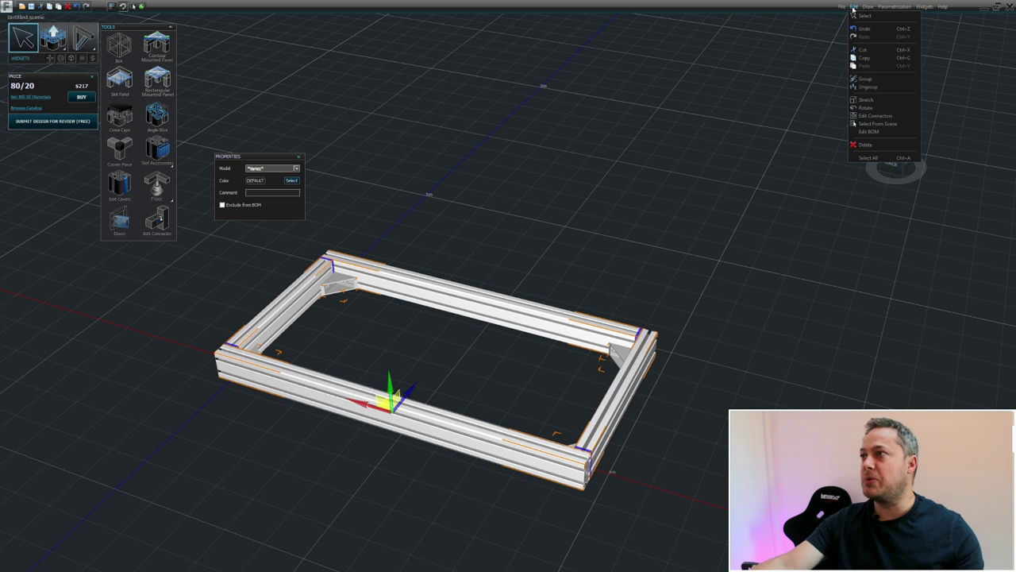
left_click(866, 79)
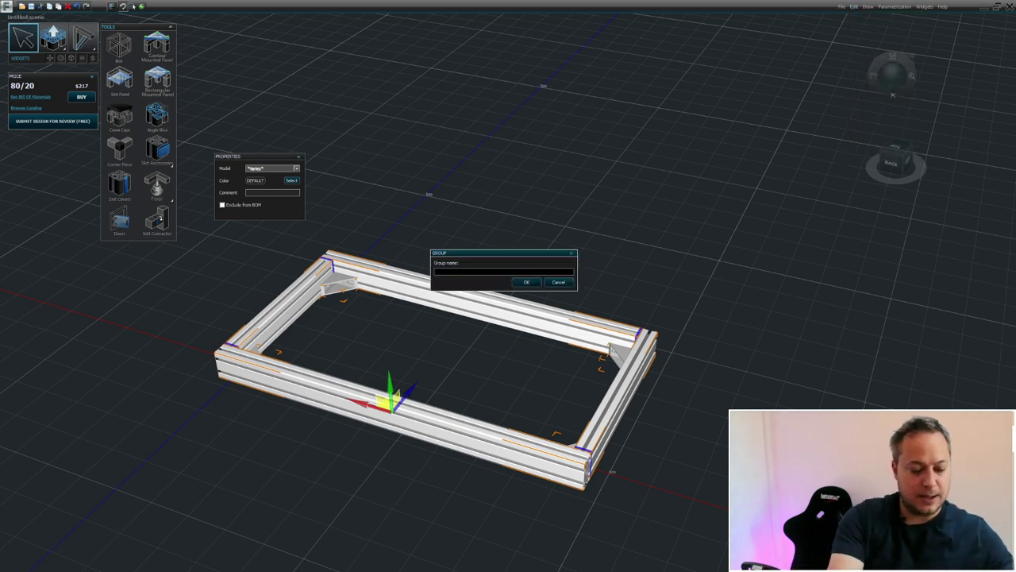
type("Frame")
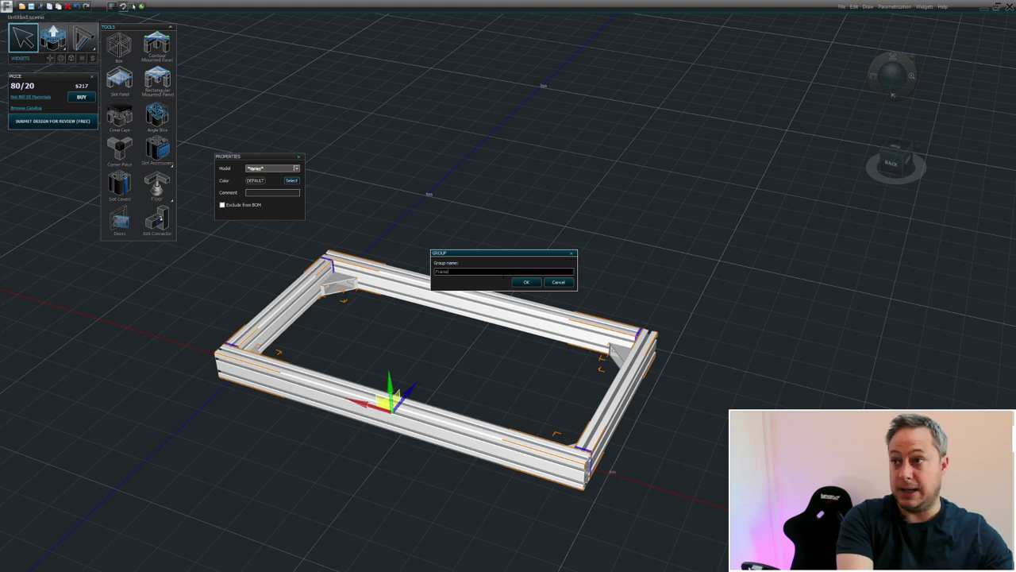
left_click(524, 283)
- Select the grouped frame and try moving it as a single unit
middle_click_drag(479, 345, 211, 357)
left_click(226, 365)
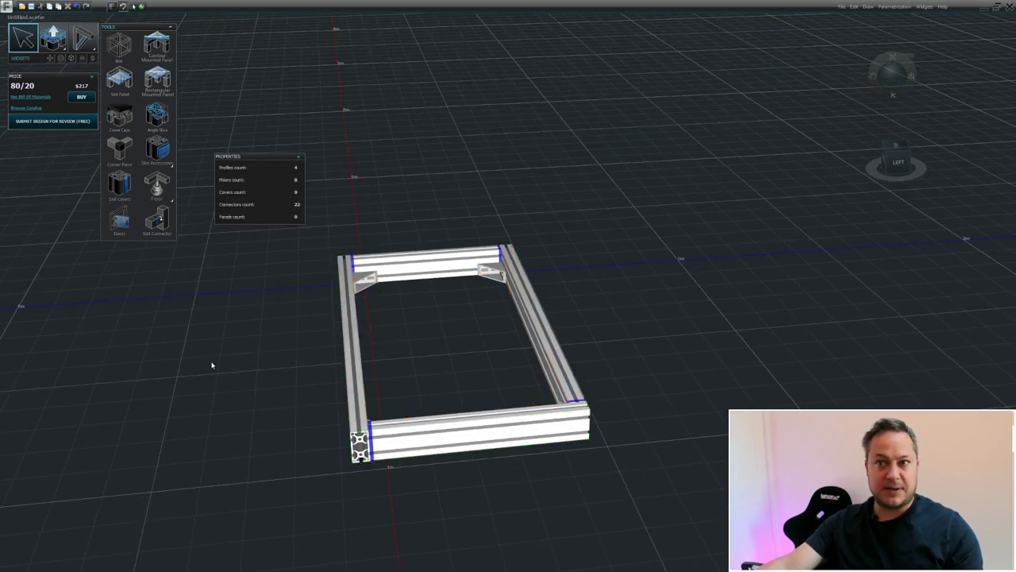
left_click(363, 339)
left_click_drag(348, 317, 409, 345)
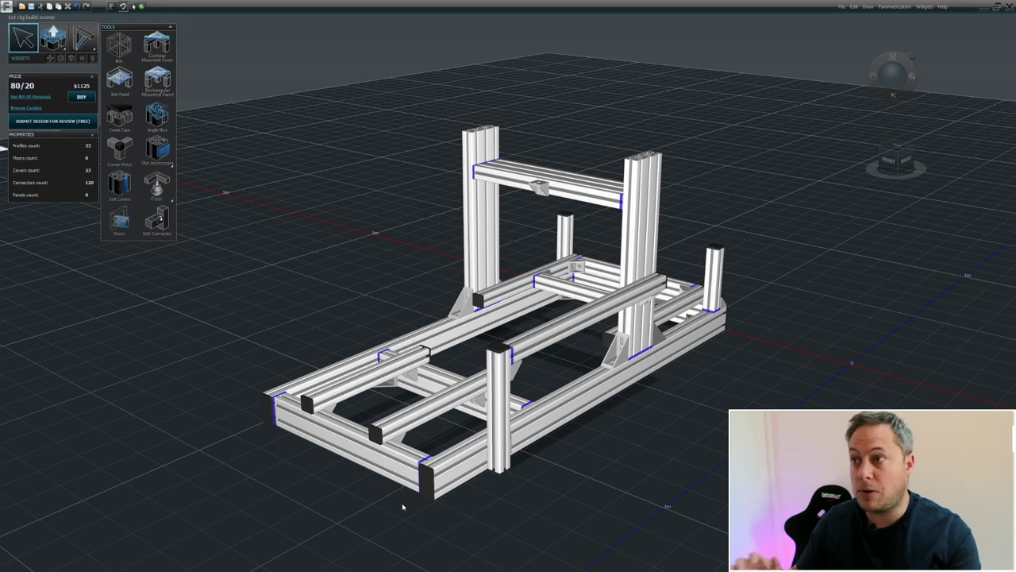
- Inspect the short front beams, the rear cross members and the 40x120 mm uprights of the finished rig
mouse_move(472, 520)
middle_mouse_down()
mouse_move(495, 517)
mouse_move(469, 509)
middle_mouse_up()
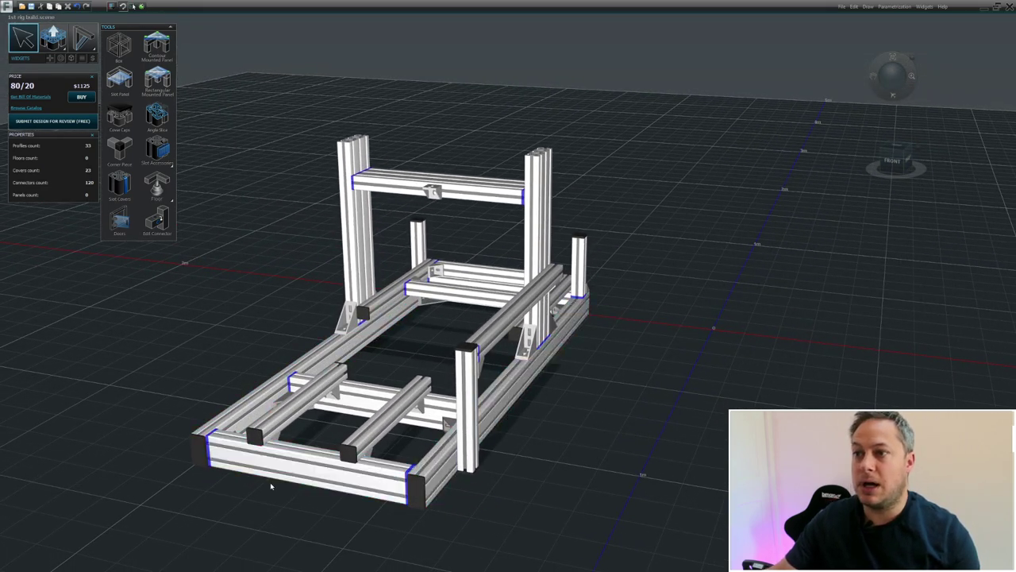
left_click(303, 410)
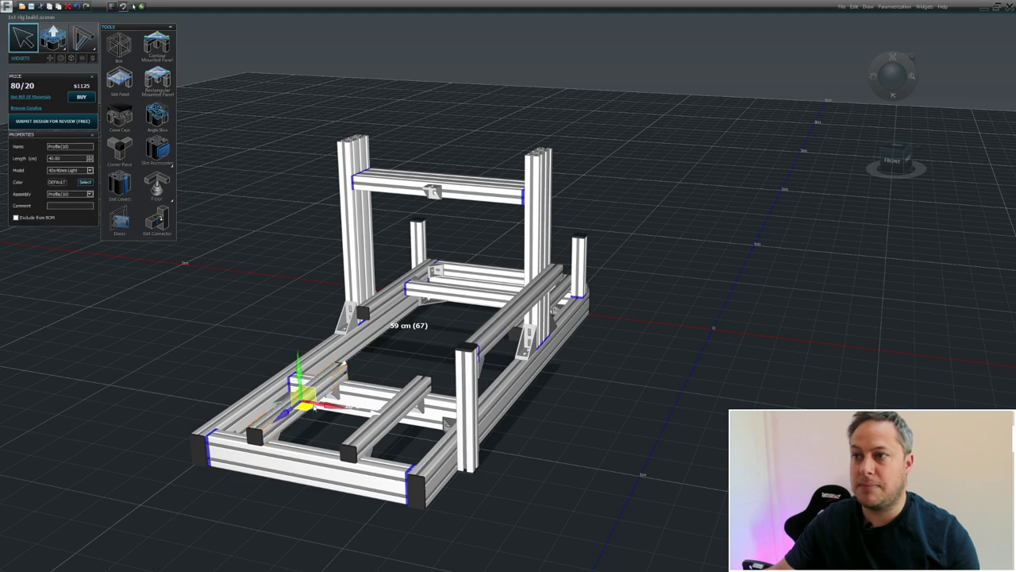
left_click(415, 390)
middle_click_drag(582, 429, 469, 429)
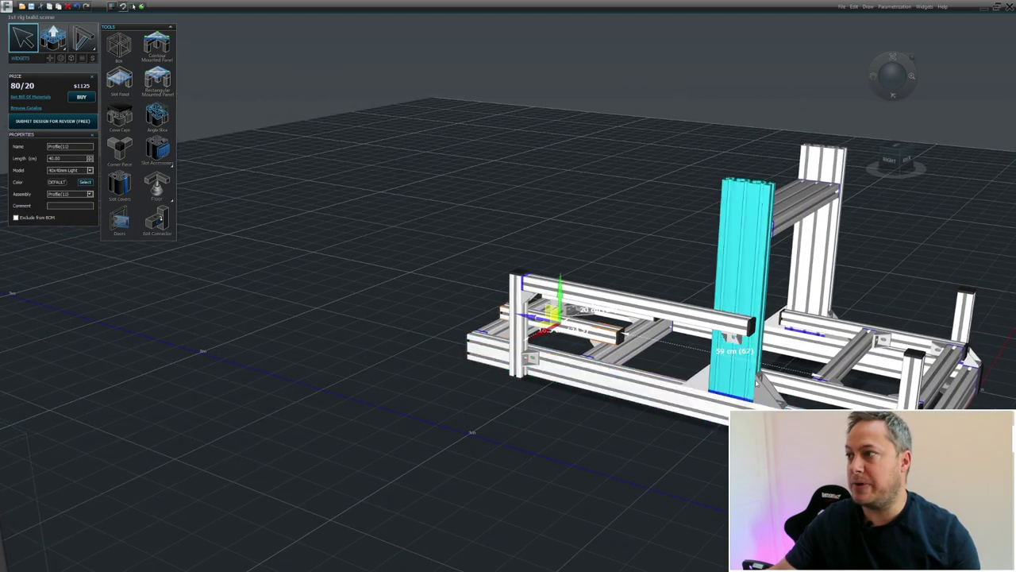
left_click(835, 349)
left_click(942, 390)
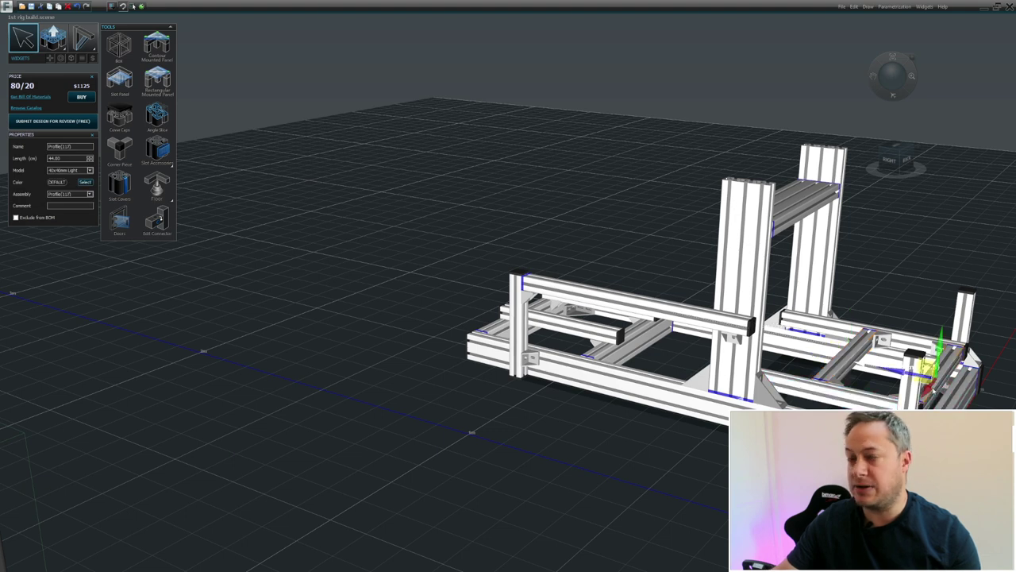
left_click(790, 208)
left_click(760, 230)
left_click(828, 173)
- Examine the rig's front post, long base beams and gusset joints from several angles
middle_click_drag(430, 205, 459, 218)
middle_click_drag(724, 229, 468, 300)
scroll(469, 300, "down", 2)
middle_click_drag(468, 299, 627, 435)
scroll(547, 297, "down", 2)
scroll(547, 297, "up", 4)
scroll(547, 297, "up", 2)
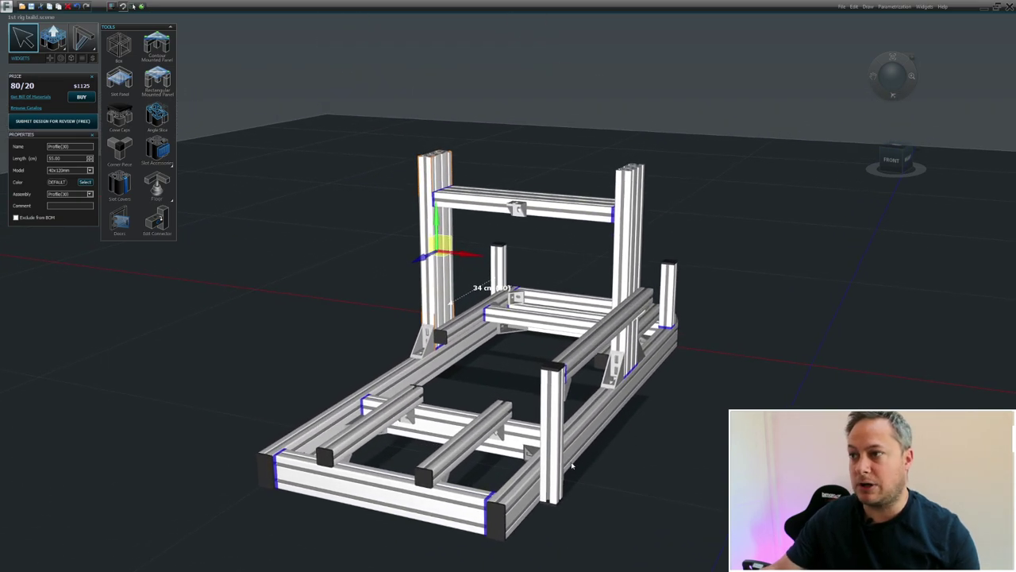
left_click(546, 468)
scroll(546, 470, "up", 3)
scroll(547, 470, "up", 2)
middle_click_drag(394, 447, 315, 465)
right_click_drag(313, 466, 426, 453)
scroll(426, 453, "down", 6)
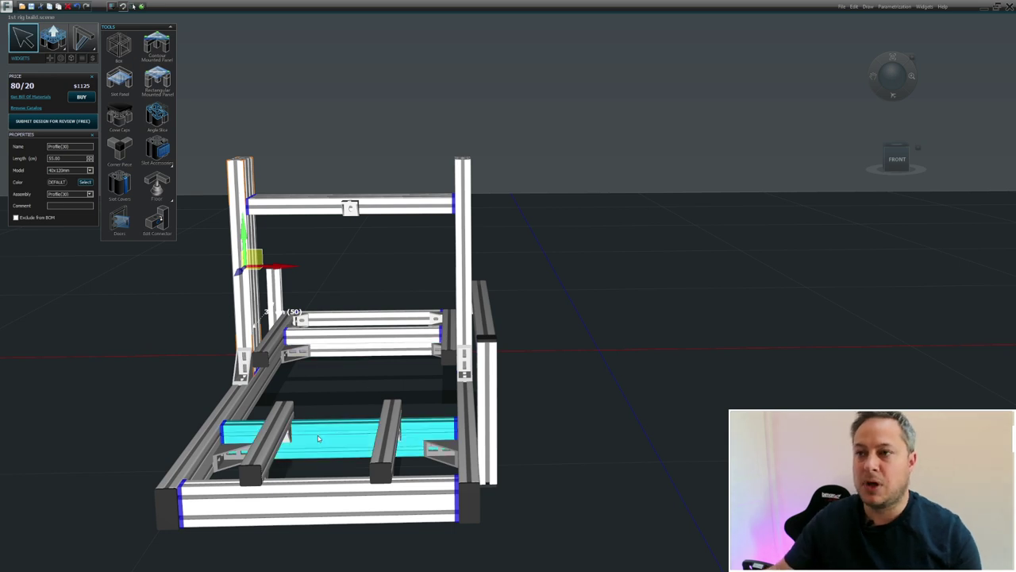
left_click(206, 435)
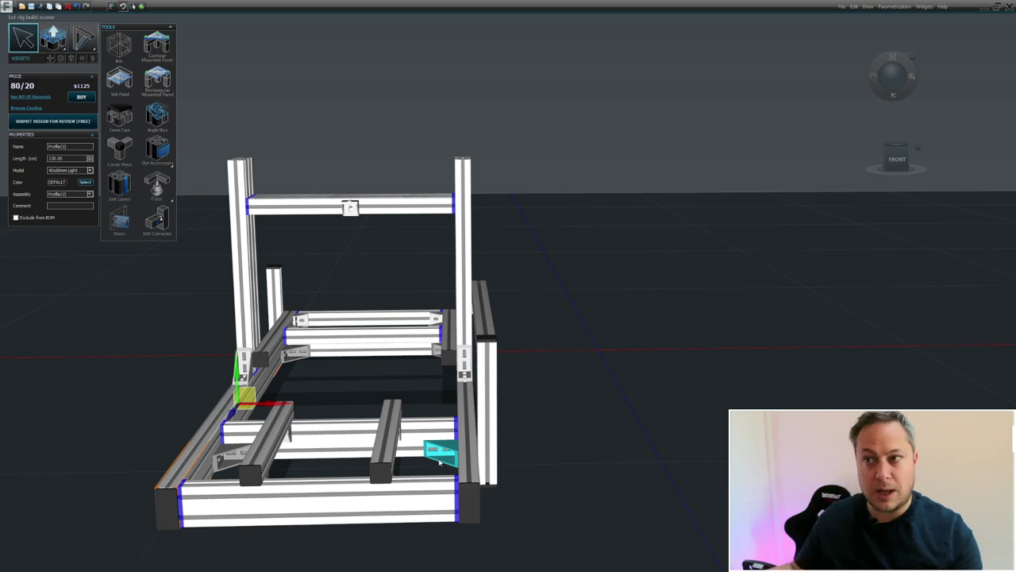
left_click(375, 381)
middle_click_drag(375, 381, 358, 394)
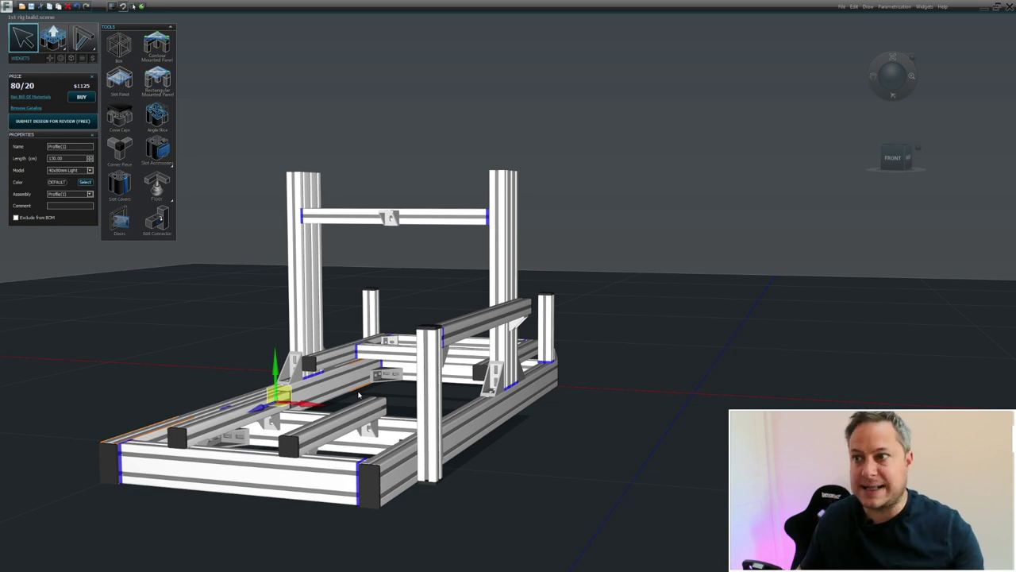
- Select the upper crossbar together with its bracket and move both slightly down between the uprights
middle_click_drag(243, 310, 241, 355)
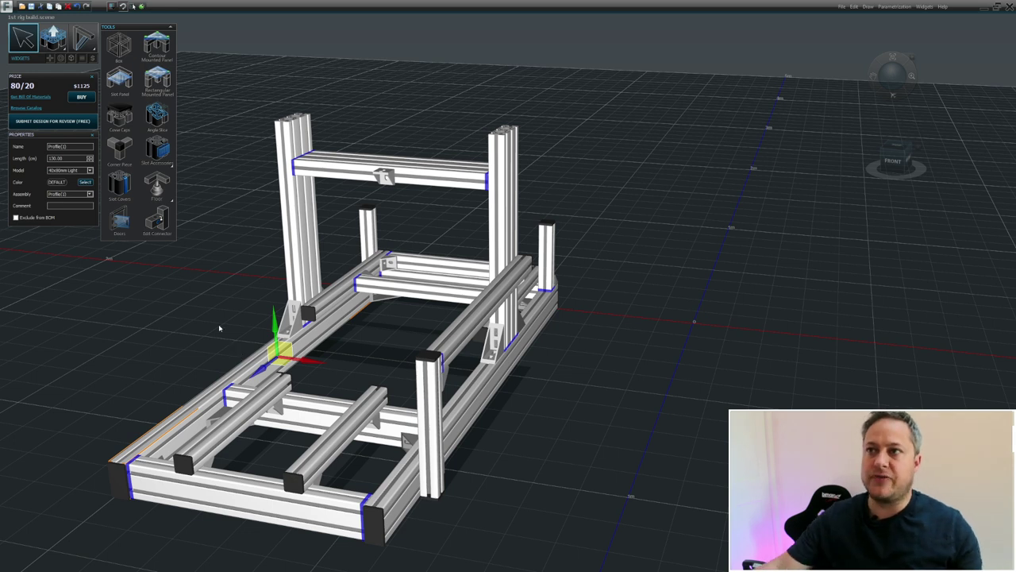
left_click(293, 140)
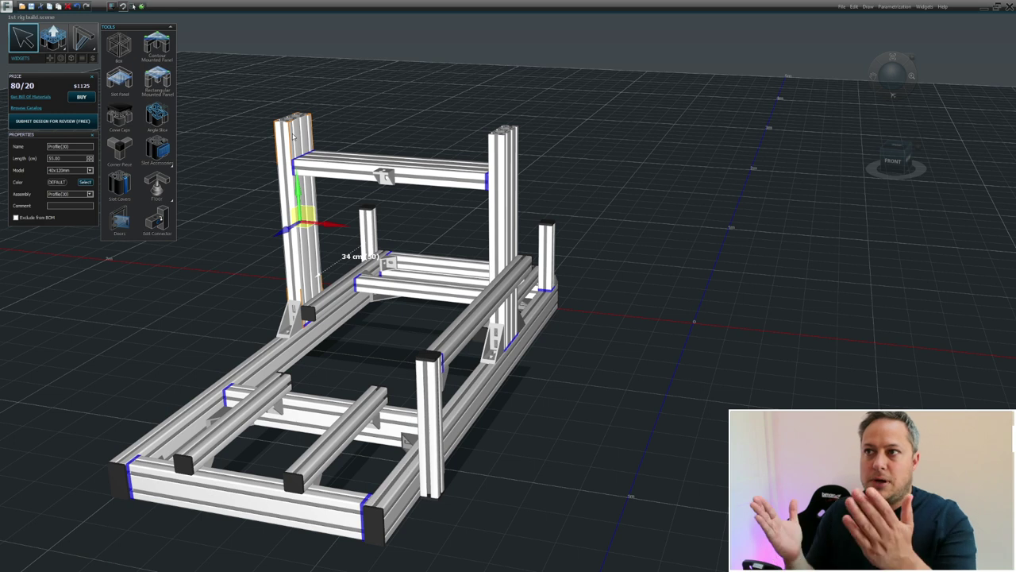
left_click(385, 176)
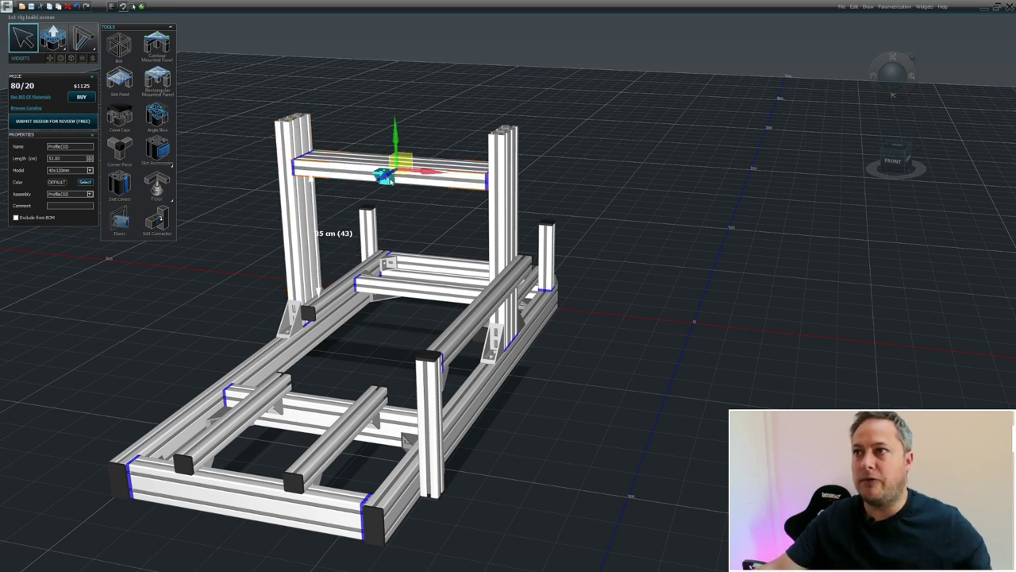
left_click(413, 174, "shift")
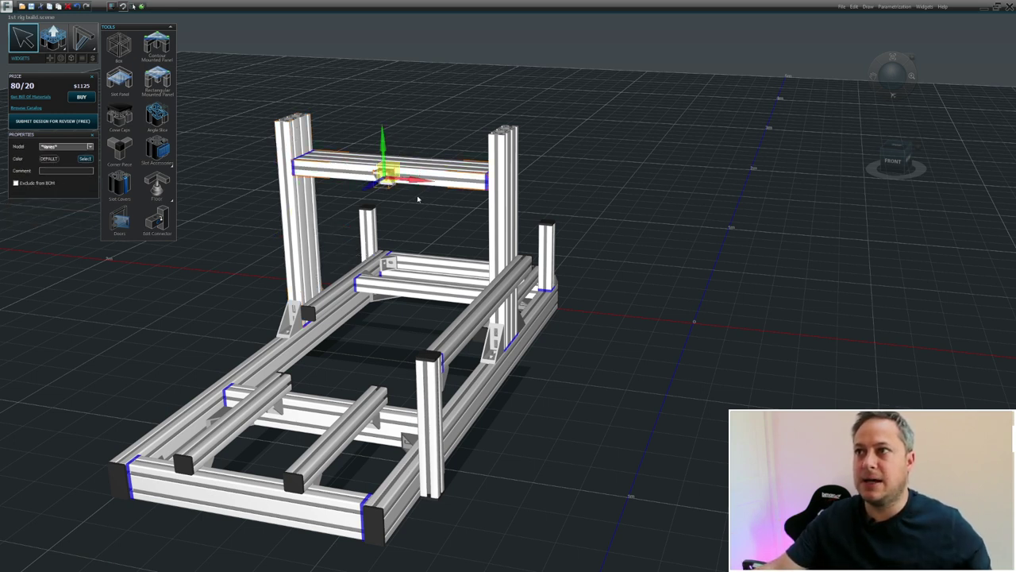
mouse_move(384, 149)
left_mouse_down()
mouse_move(397, 214)
mouse_move(384, 152)
left_mouse_up()
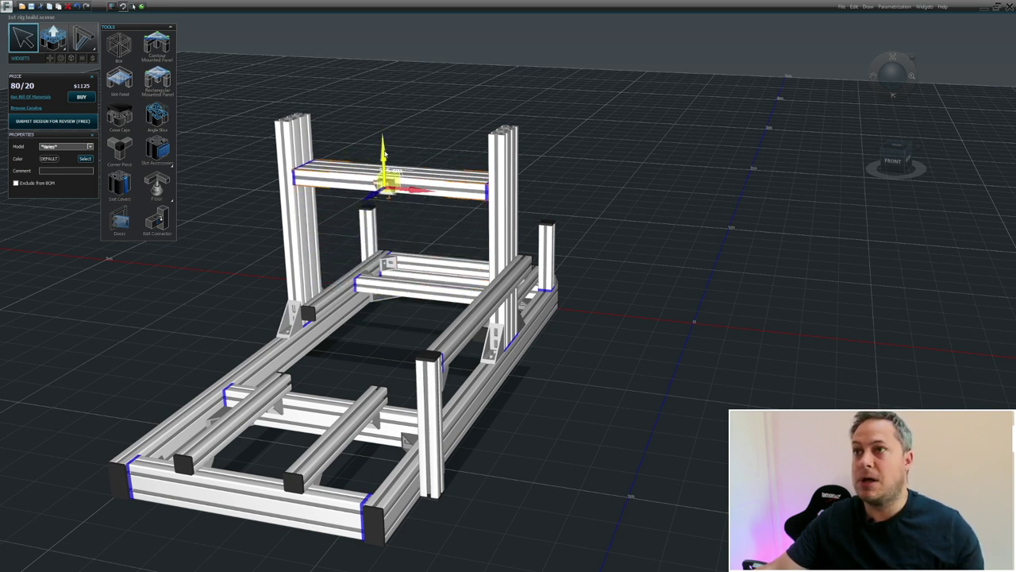
left_click(242, 237)
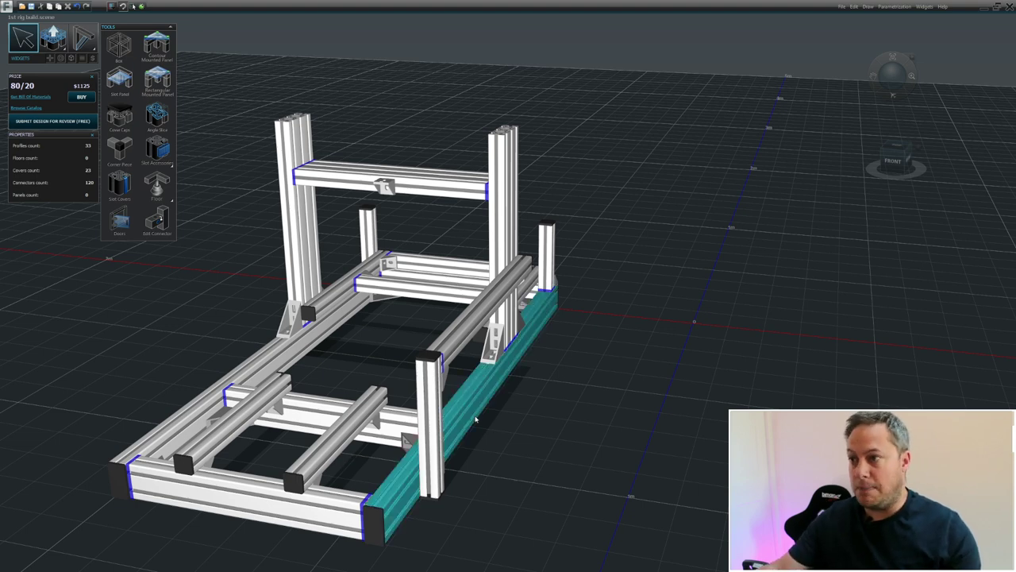
- Inspect one long base beam and one tall upright of the rig from several angles
left_click(515, 483)
mouse_move(514, 483)
middle_mouse_down()
mouse_move(474, 483)
mouse_move(495, 495)
middle_mouse_up()
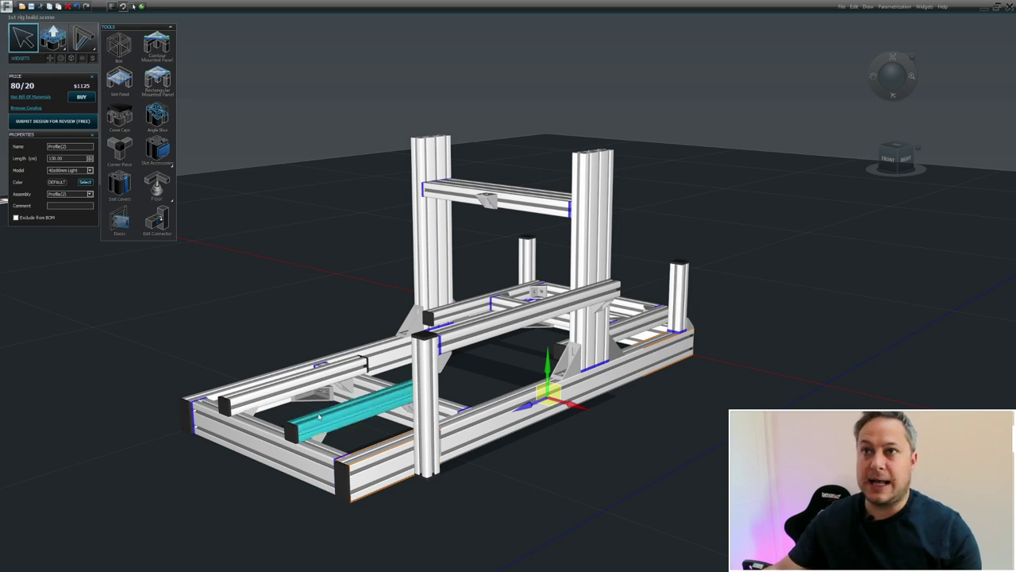
key("Escape")
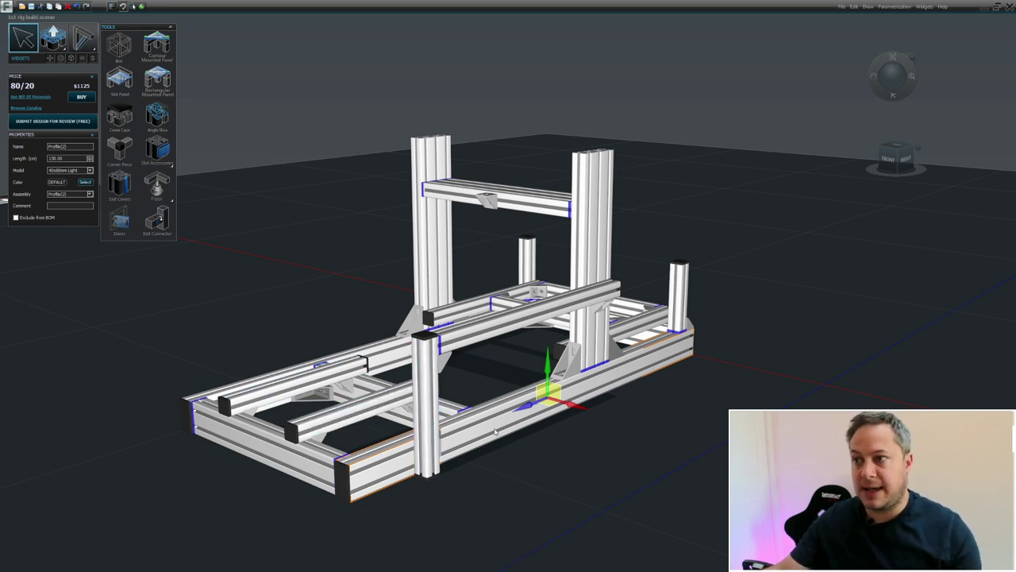
middle_click_drag(259, 336, 307, 347)
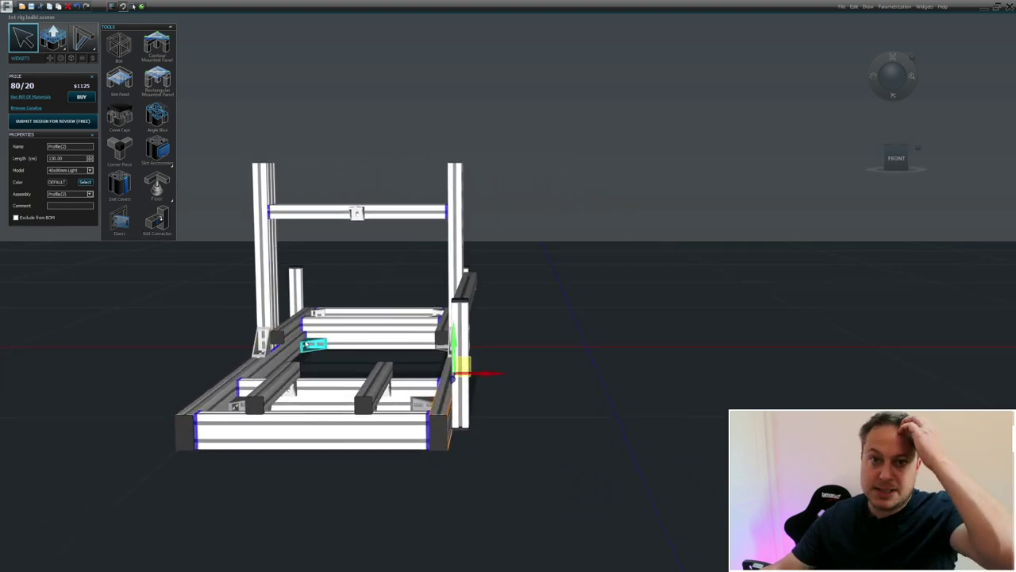
left_click(269, 247)
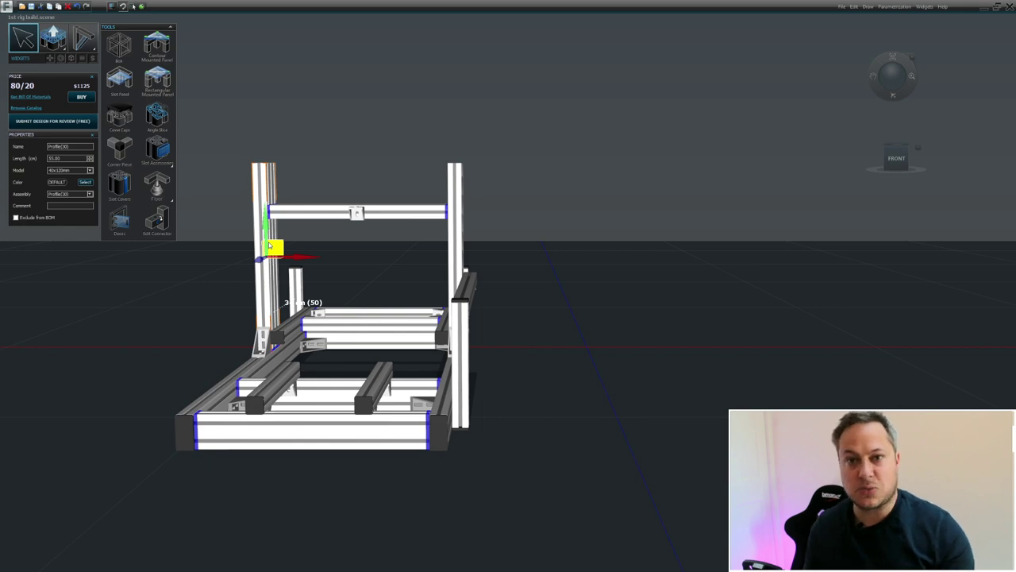
scroll(269, 245, "up", 3)
middle_click_drag(354, 249, 337, 248)
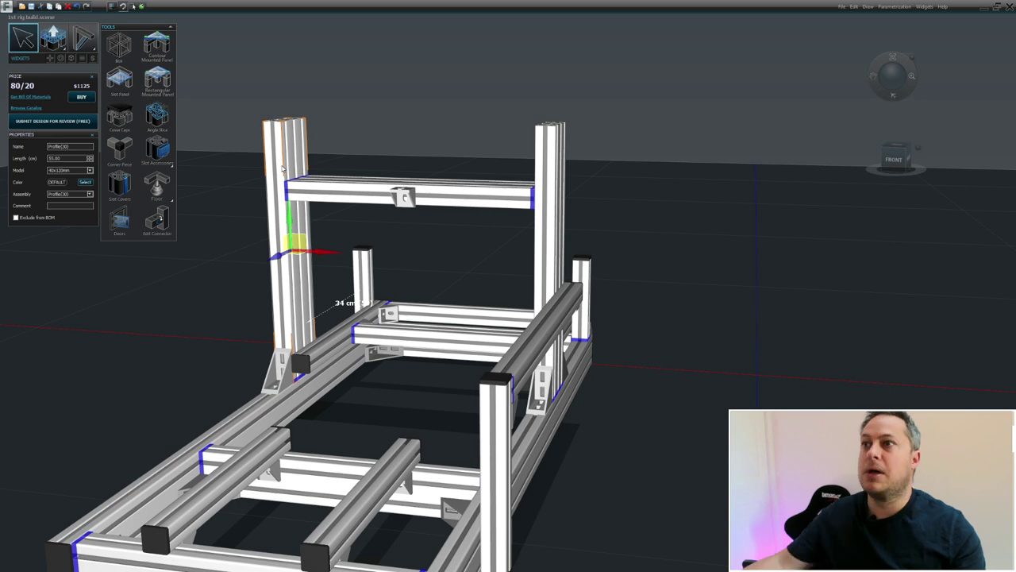
middle_click_drag(357, 229, 345, 231)
left_click(516, 469)
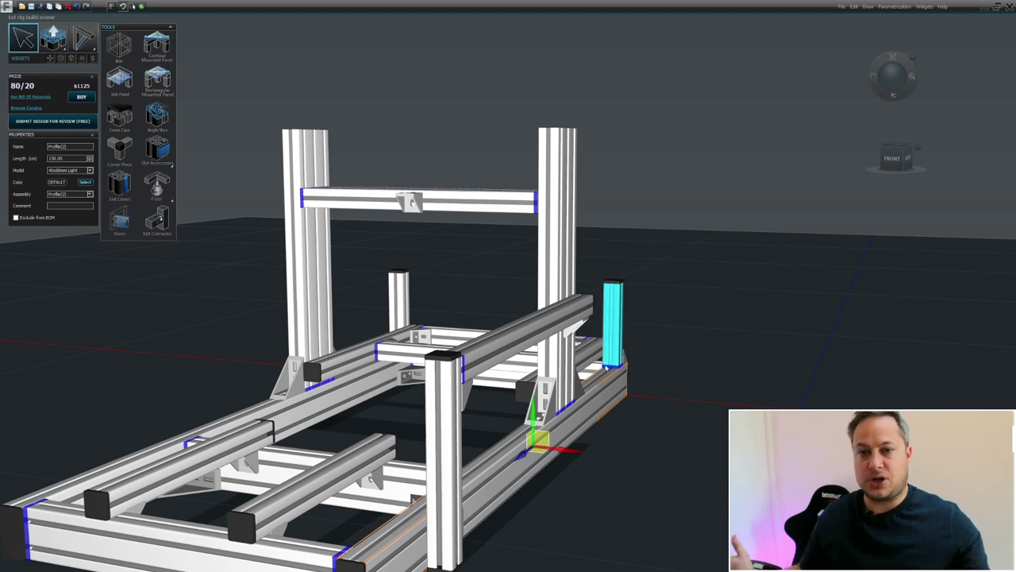
left_click_drag(215, 359, 219, 361)
middle_click_drag(219, 362, 220, 328)
- Examine the front cross member and the two long base beams it joins
left_click(214, 561)
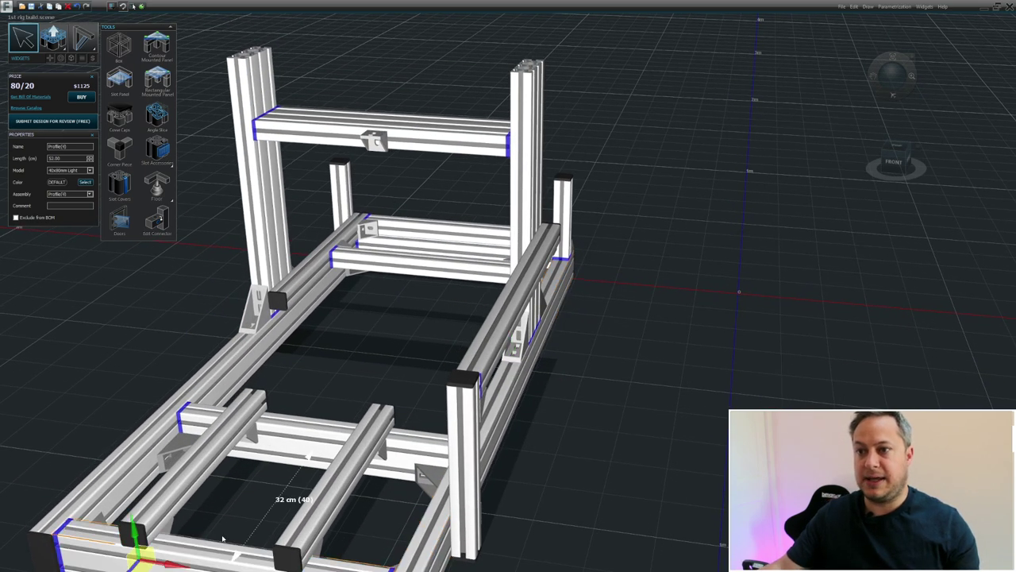
scroll(222, 539, "down", 3)
middle_click_drag(223, 536, 251, 432)
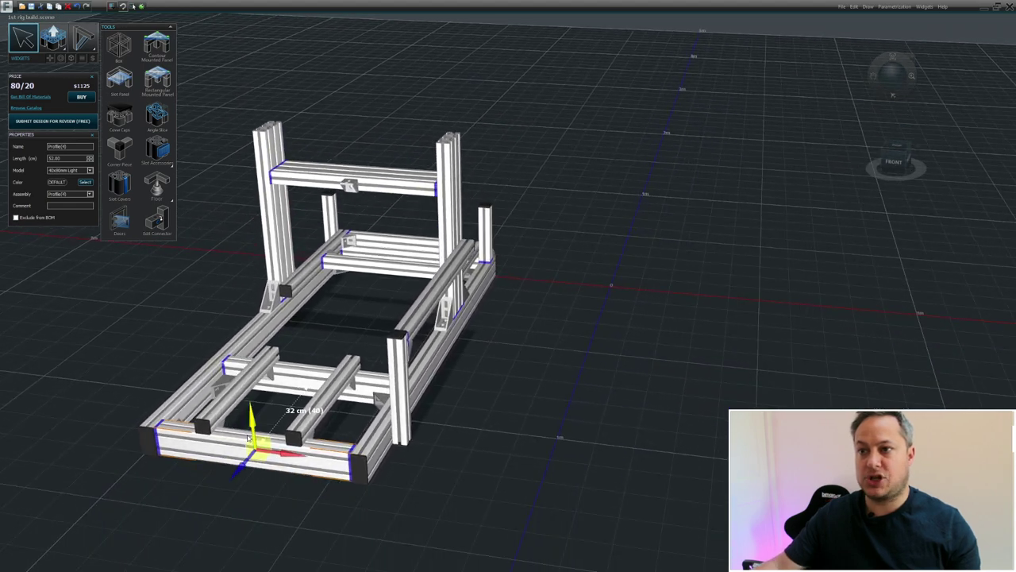
scroll(235, 479, "up", 5)
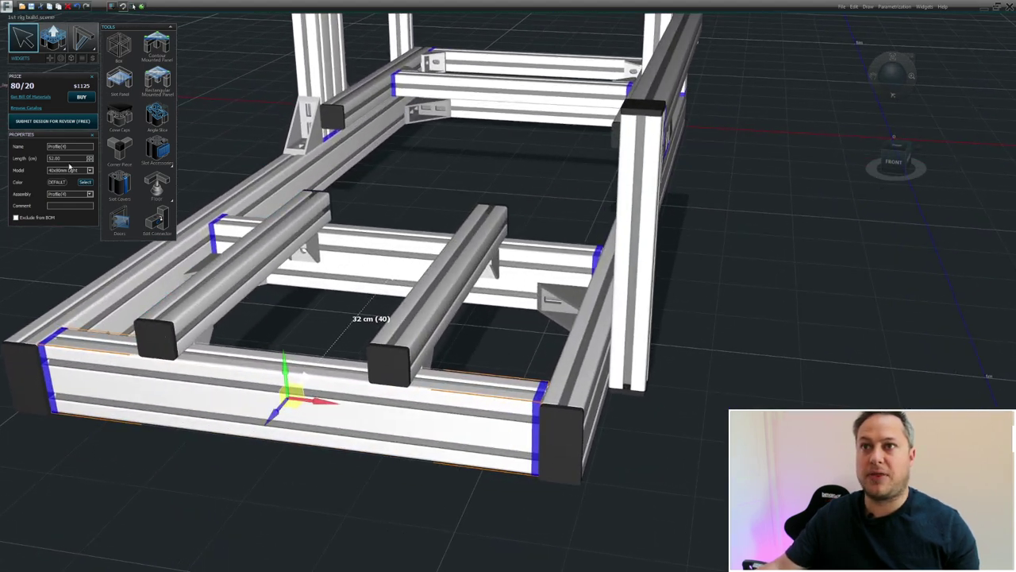
left_click(35, 338)
left_click(574, 385)
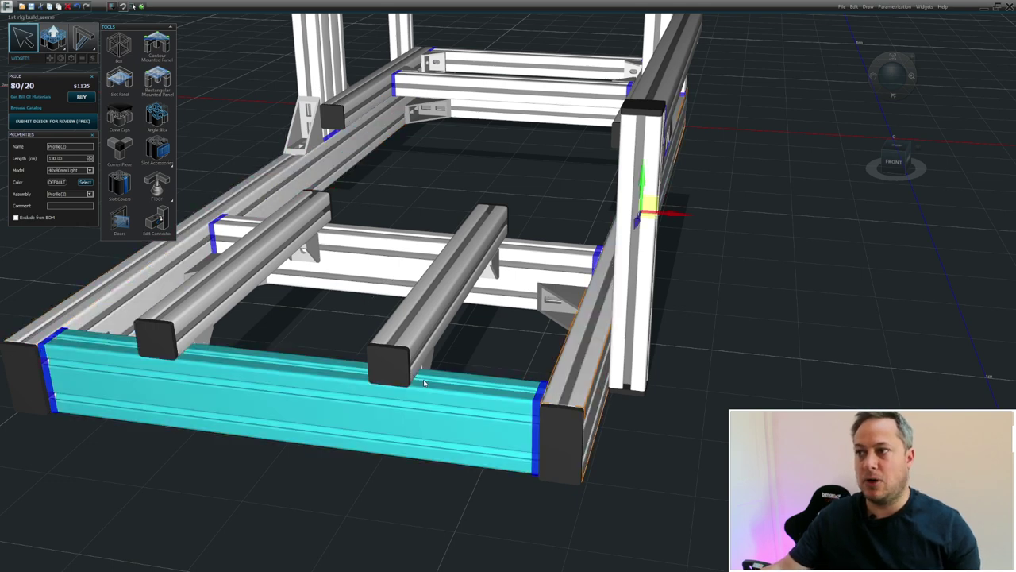
scroll(424, 383, "down", 4)
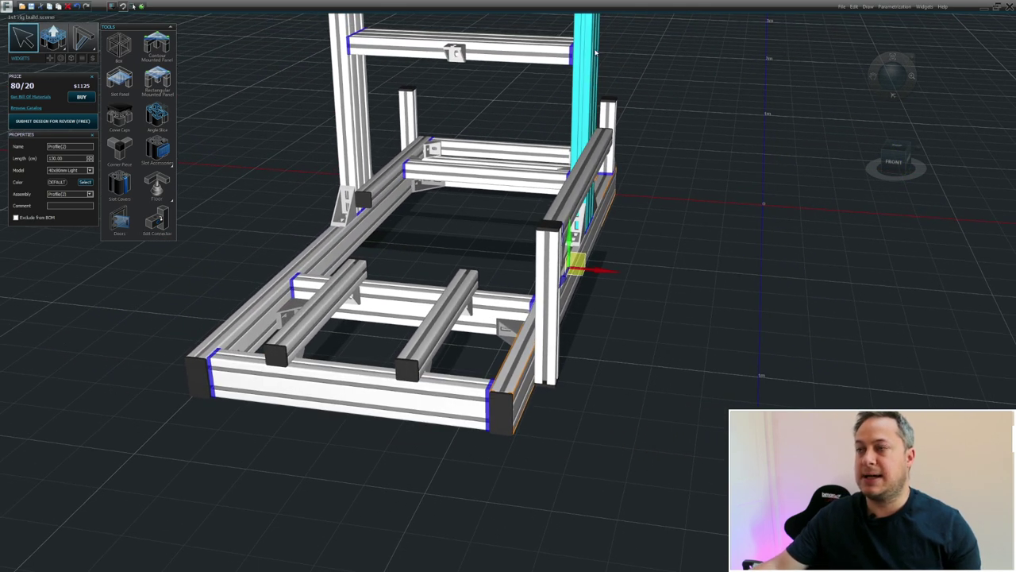
scroll(442, 230, "up", 3)
scroll(443, 232, "down", 5)
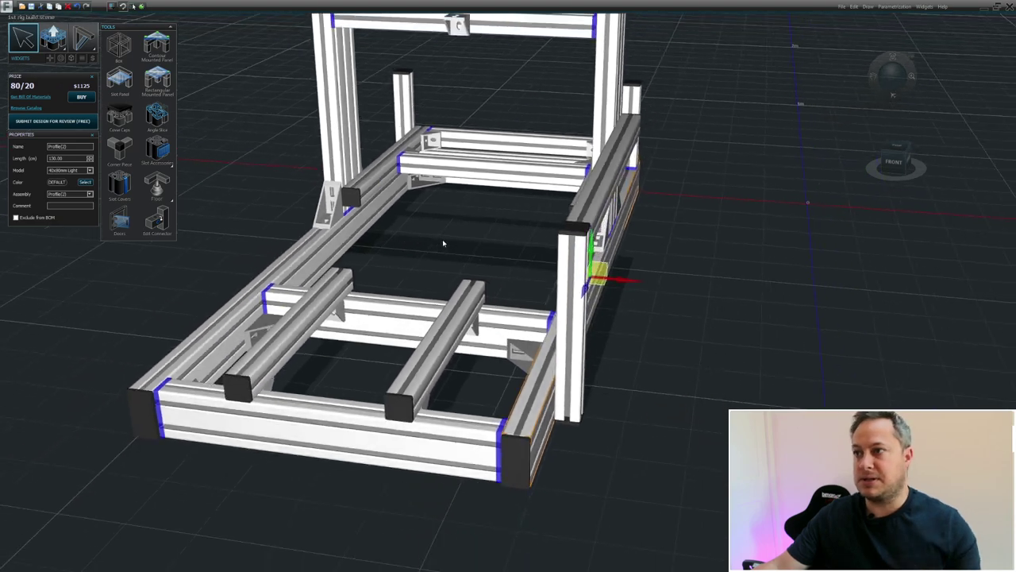
scroll(438, 232, "up", 3)
mouse_move(437, 233)
middle_mouse_down()
mouse_move(456, 230)
mouse_move(441, 238)
mouse_move(453, 243)
middle_mouse_up()
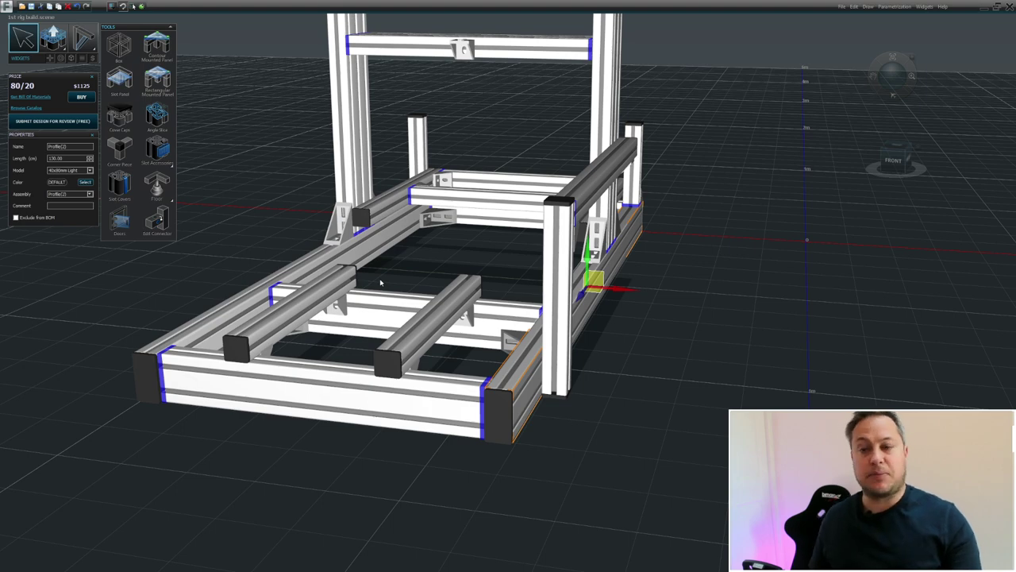
- Examine the front section's two cross members, the two short beams resting on them and their gussets
mouse_move(320, 439)
middle_mouse_down()
mouse_move(288, 439)
mouse_move(301, 449)
mouse_move(302, 421)
middle_mouse_up()
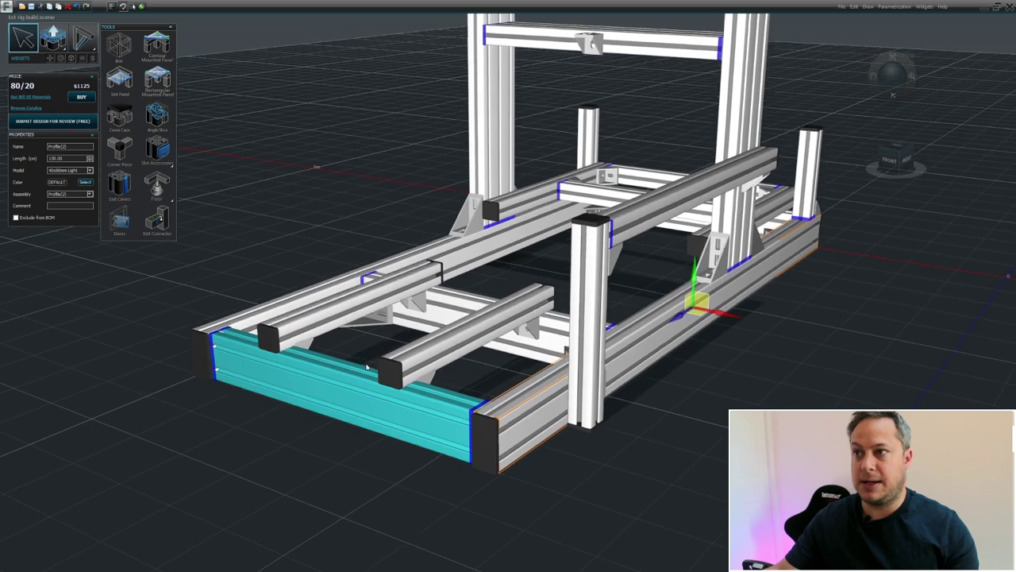
left_click(425, 314)
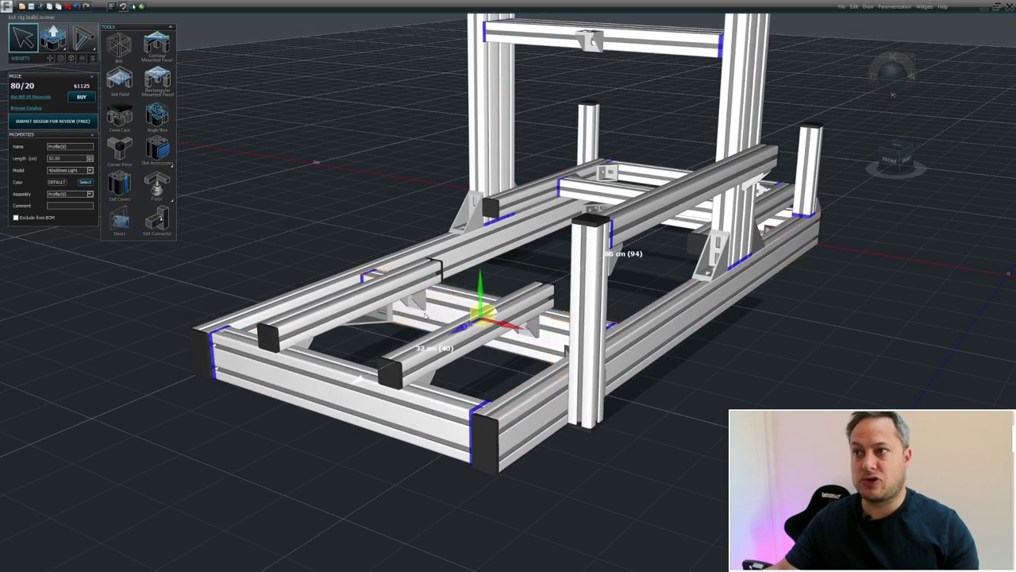
left_click(322, 397)
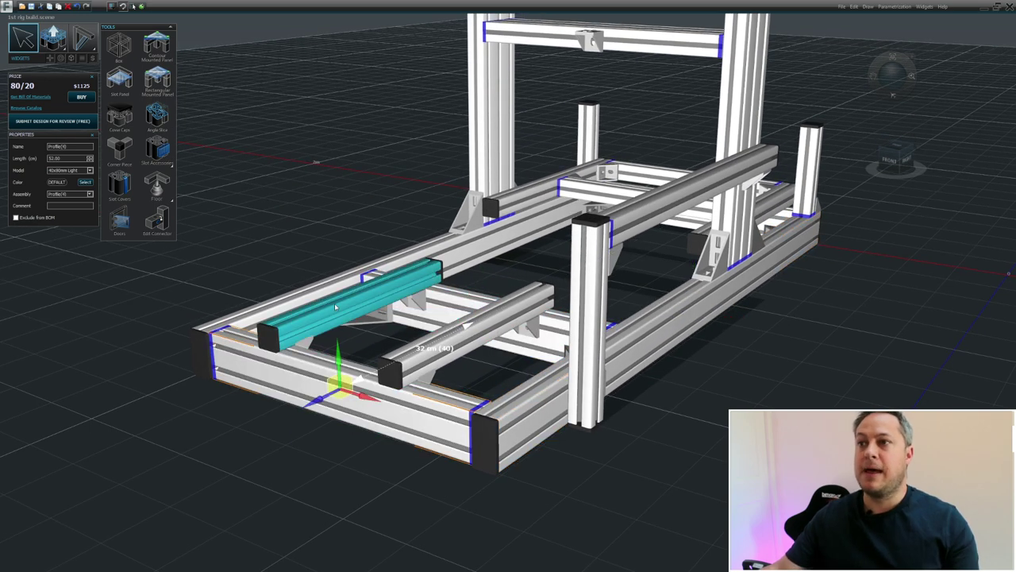
left_click(362, 312)
left_click(475, 337)
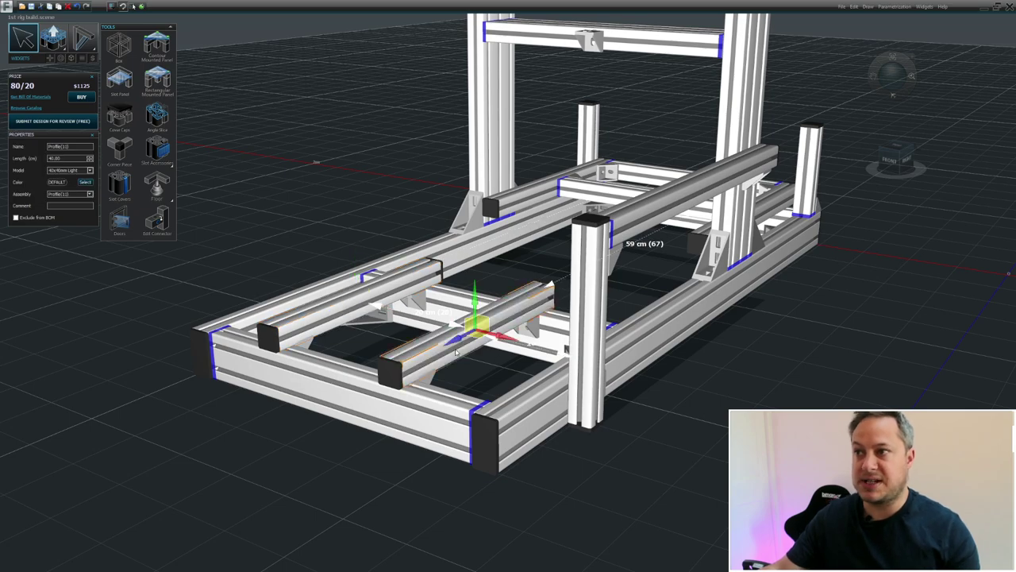
mouse_move(370, 349)
middle_mouse_down()
mouse_move(286, 361)
mouse_move(295, 367)
middle_mouse_up()
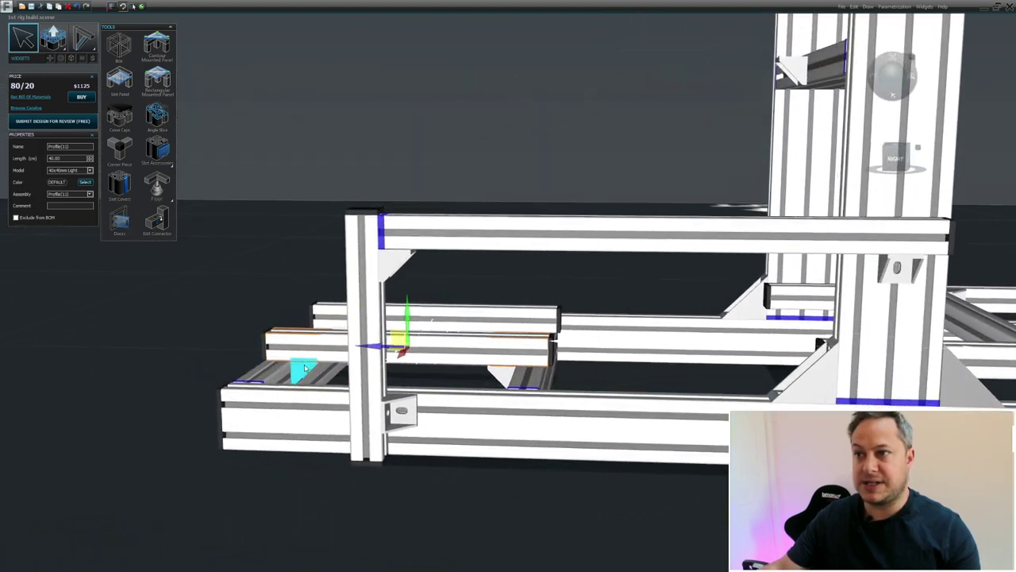
left_click(295, 367)
middle_click_drag(445, 374, 394, 363)
middle_click_drag(245, 340, 318, 338)
left_click(251, 285)
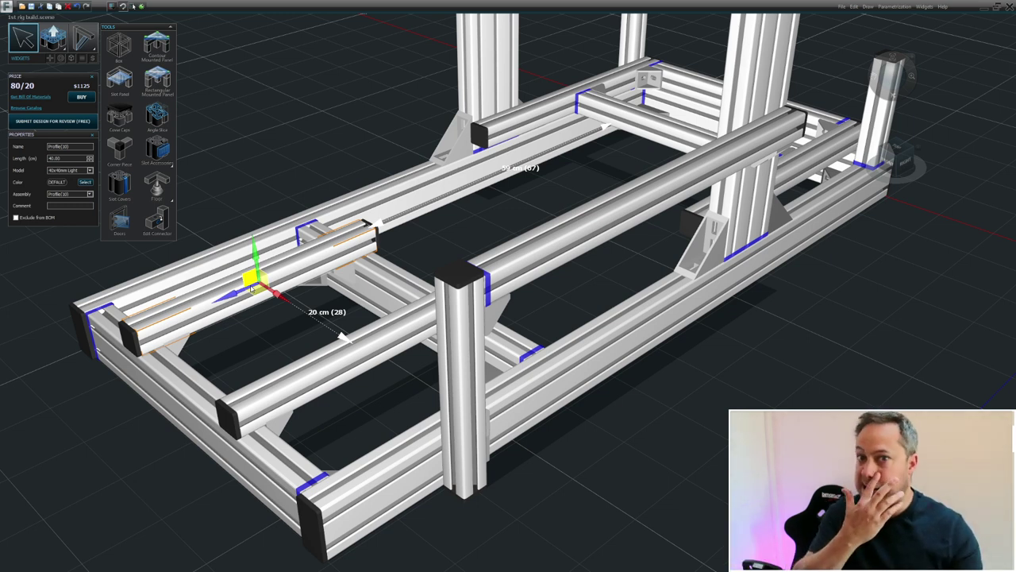
- Inspect the rear of the rig, including its short corner post and the two rear cross members
left_click_drag(260, 345, 474, 421)
mouse_move(560, 356)
left_mouse_down()
mouse_move(444, 370)
mouse_move(488, 364)
mouse_move(324, 405)
mouse_move(390, 402)
mouse_move(401, 388)
mouse_move(424, 422)
mouse_move(472, 420)
mouse_move(476, 445)
left_mouse_up()
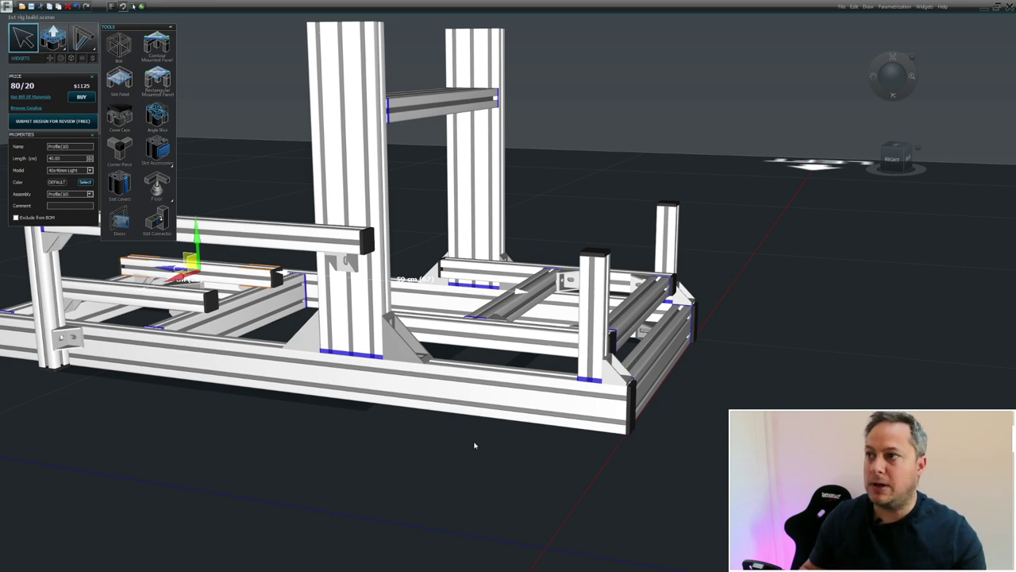
mouse_move(494, 441)
left_mouse_down()
mouse_move(502, 445)
mouse_move(481, 422)
mouse_move(425, 439)
left_mouse_up()
left_click(572, 358)
left_click(975, 343)
middle_click_drag(556, 512, 590, 517)
right_click_drag(638, 518, 558, 506)
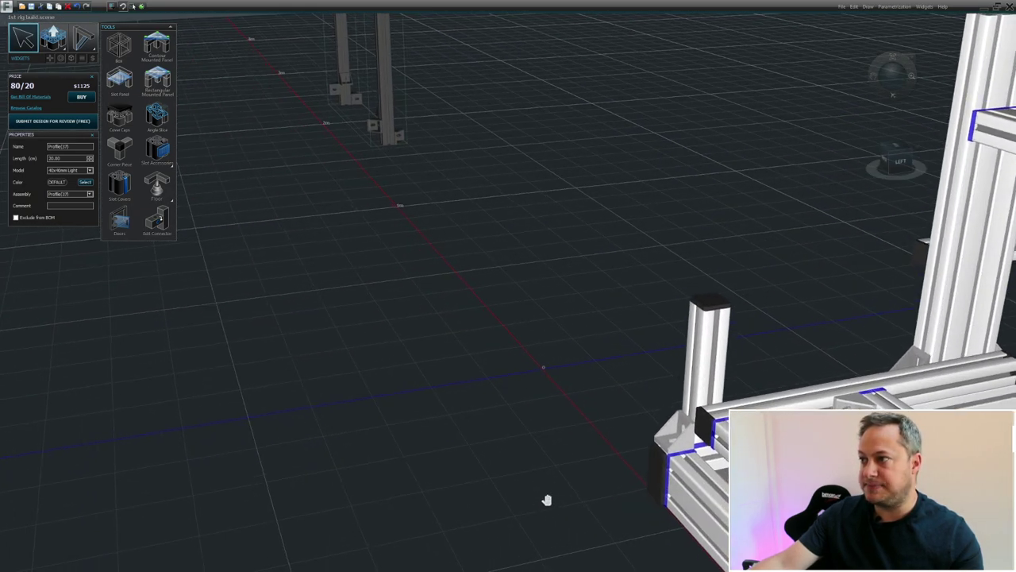
middle_click_drag(558, 506, 431, 445)
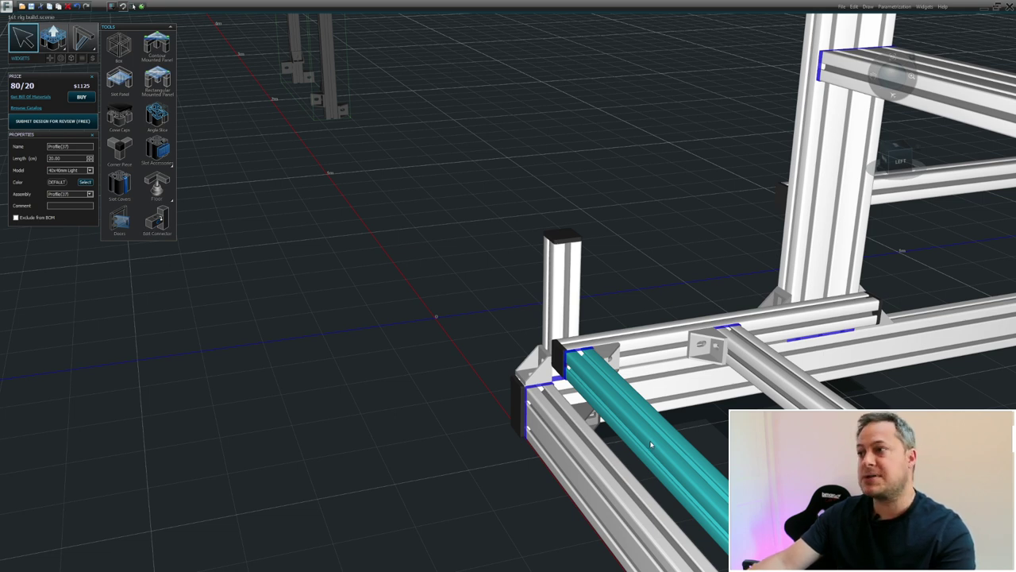
left_click(662, 425)
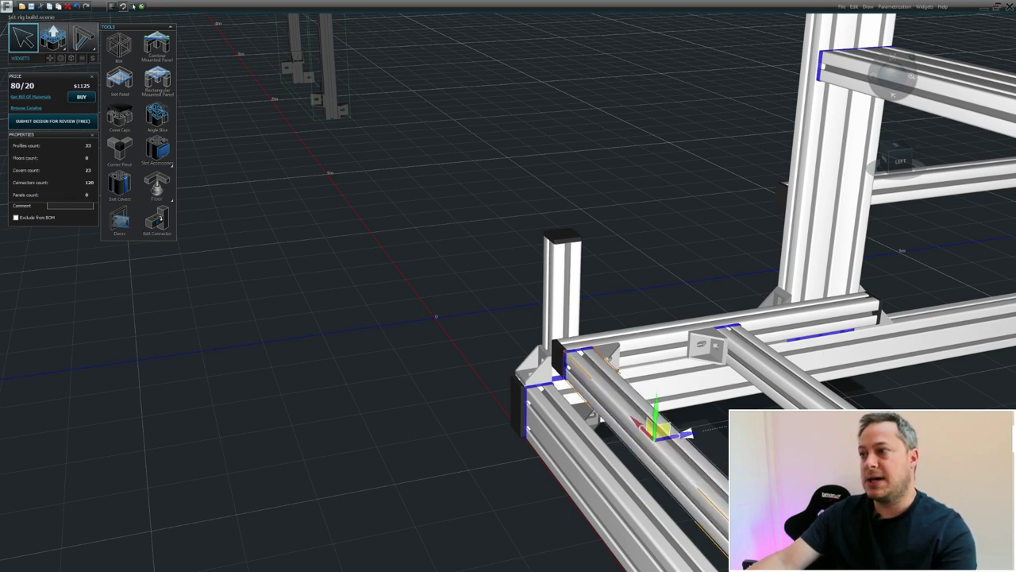
left_click(822, 394)
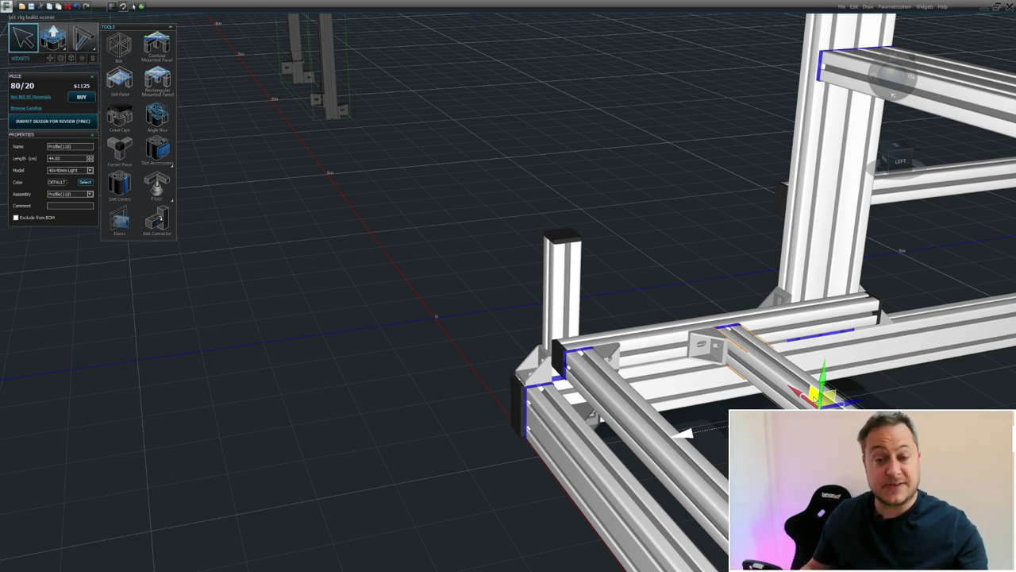
middle_click_drag(683, 433, 707, 421)
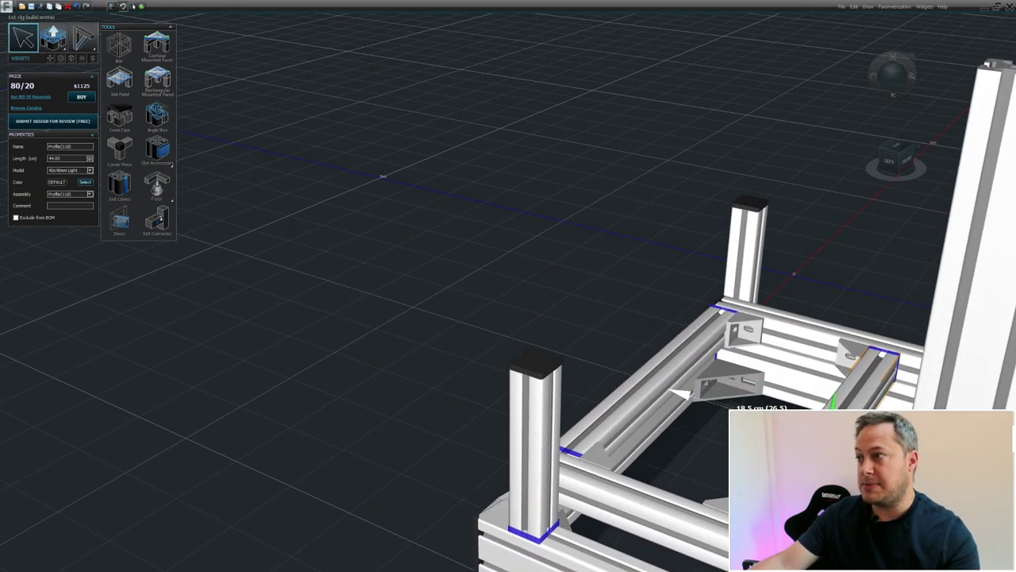
- Examine how the rear side beam sits beside the tall upright and on the long base beam
middle_click_drag(696, 360, 351, 278)
left_click(588, 461)
middle_click_drag(657, 395, 540, 397)
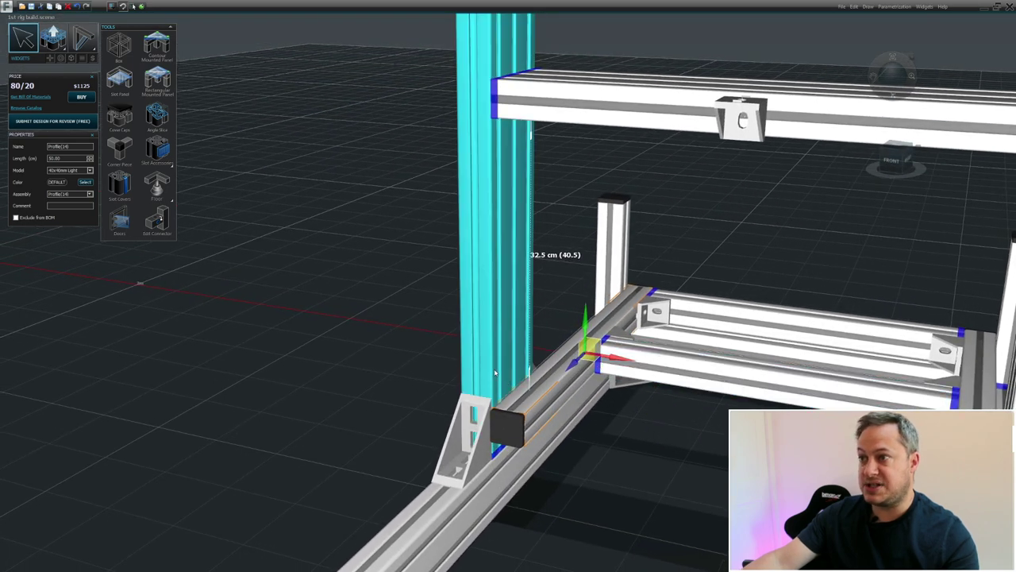
left_click(495, 372)
mouse_move(597, 421)
middle_mouse_down()
mouse_move(590, 399)
mouse_move(572, 434)
mouse_move(649, 357)
middle_mouse_up()
scroll(584, 400, "up", 3)
scroll(584, 400, "down", 3)
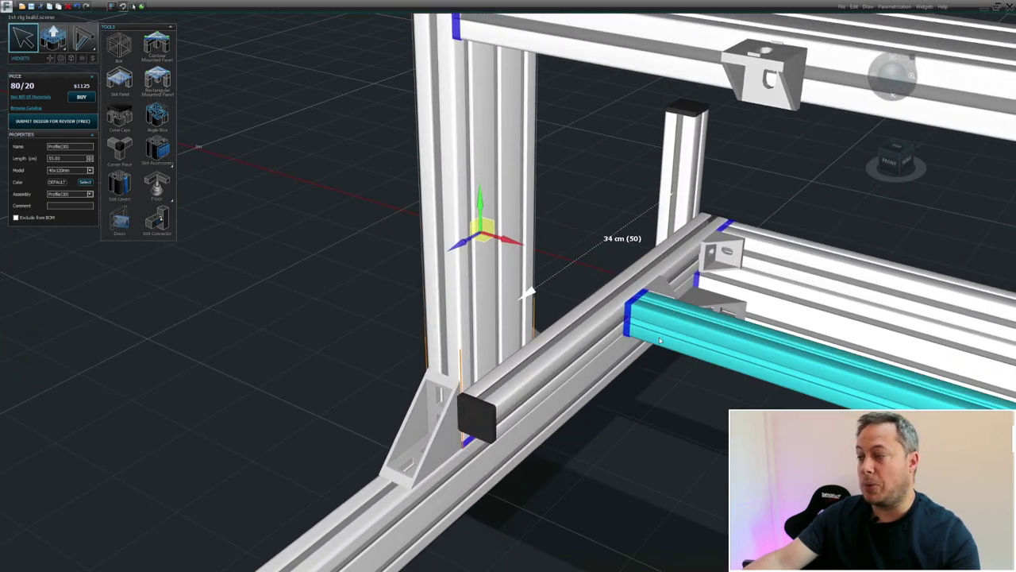
left_click(515, 376)
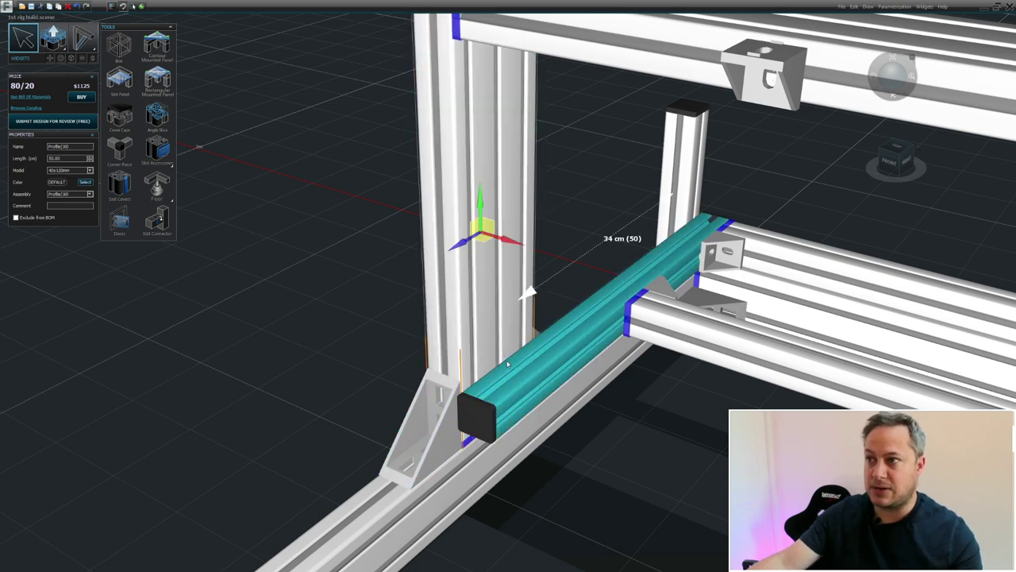
middle_click_drag(569, 416, 545, 418)
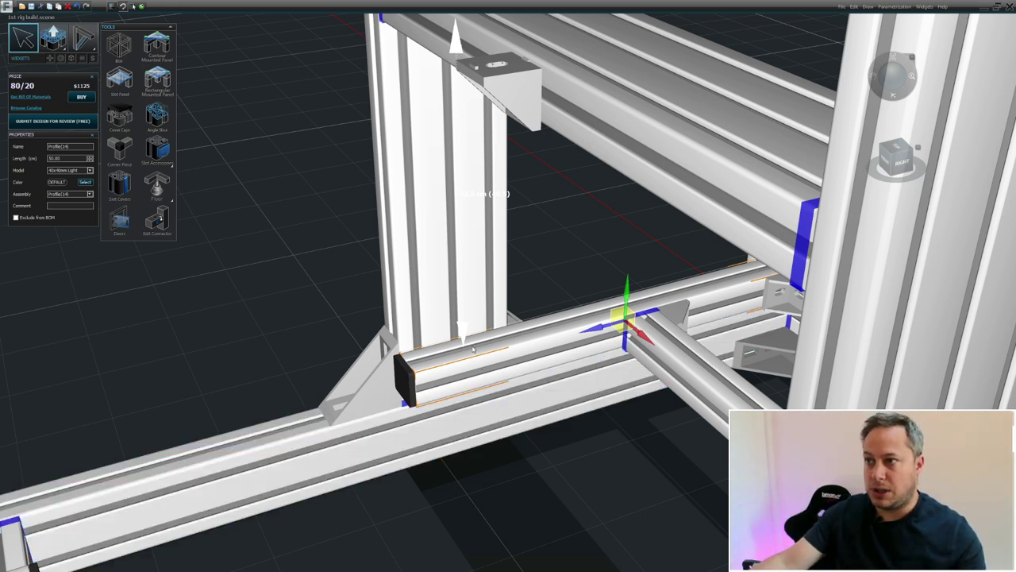
- Examine the rear side beam beside the tall upright and the cross members and gussets that join it to the opposite side
middle_click_drag(533, 442, 567, 465)
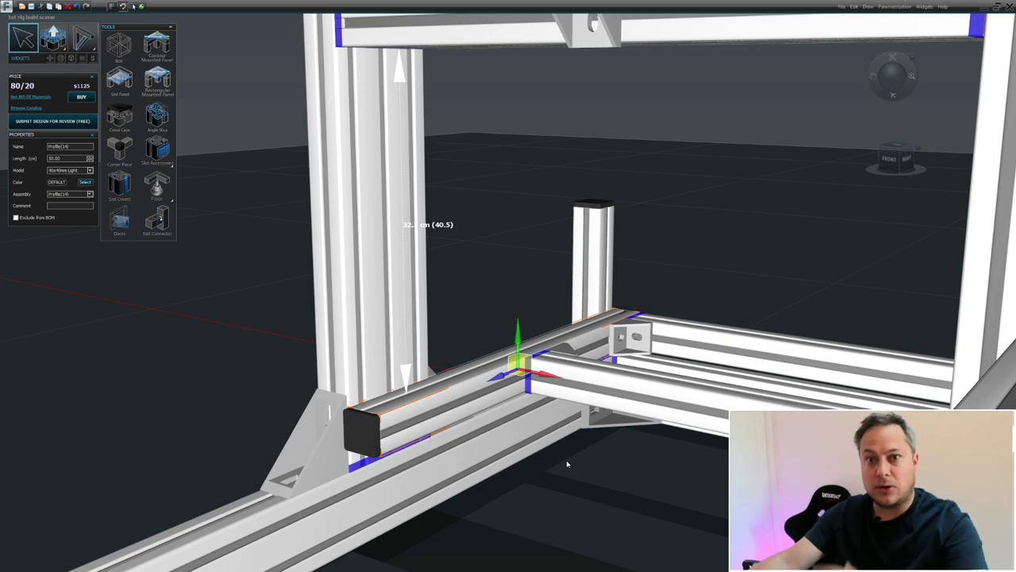
middle_click_drag(562, 463, 648, 479)
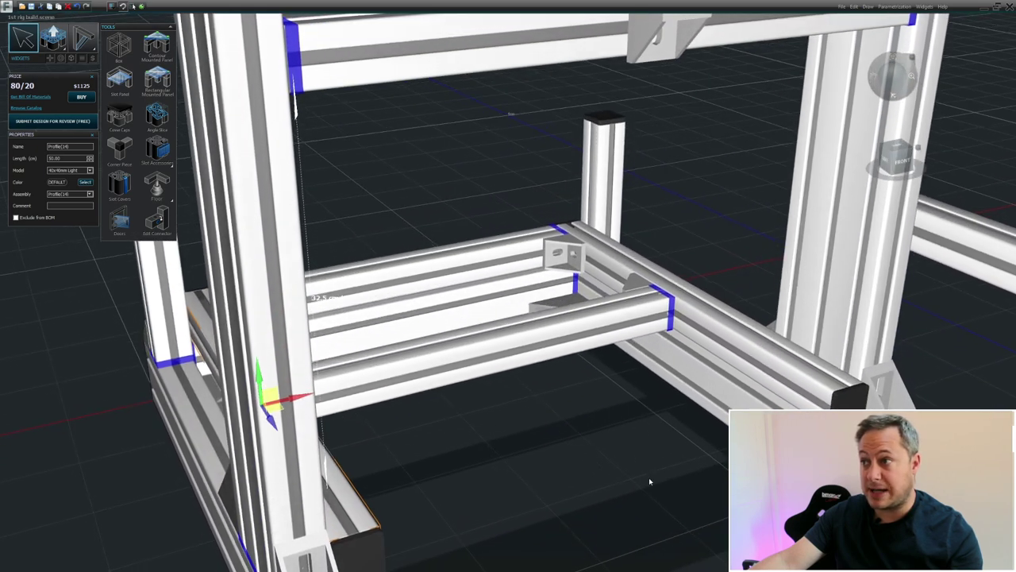
scroll(649, 479, "down", 2)
scroll(649, 478, "up", 4)
scroll(660, 481, "down", 3)
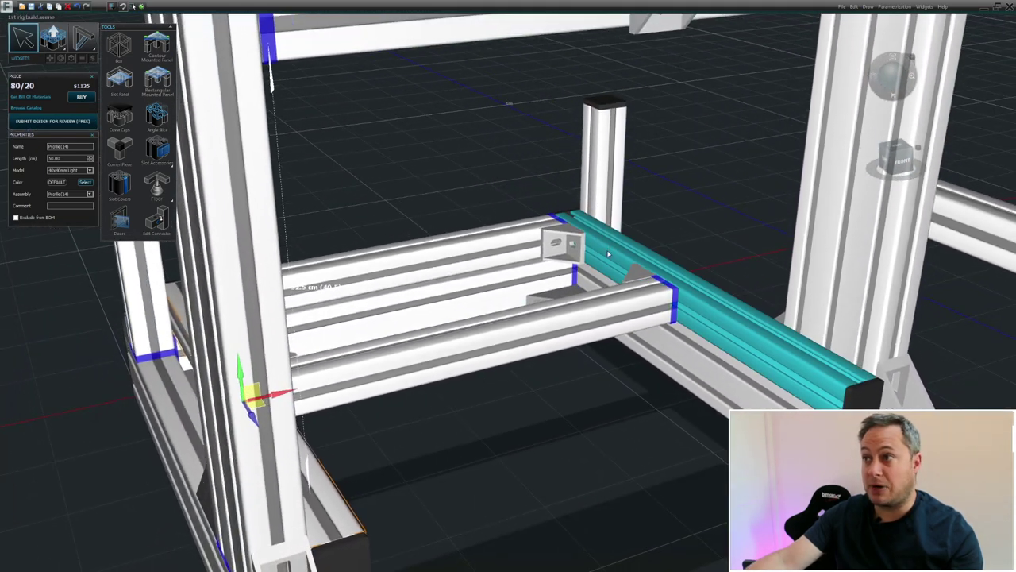
middle_click_drag(547, 508, 445, 502)
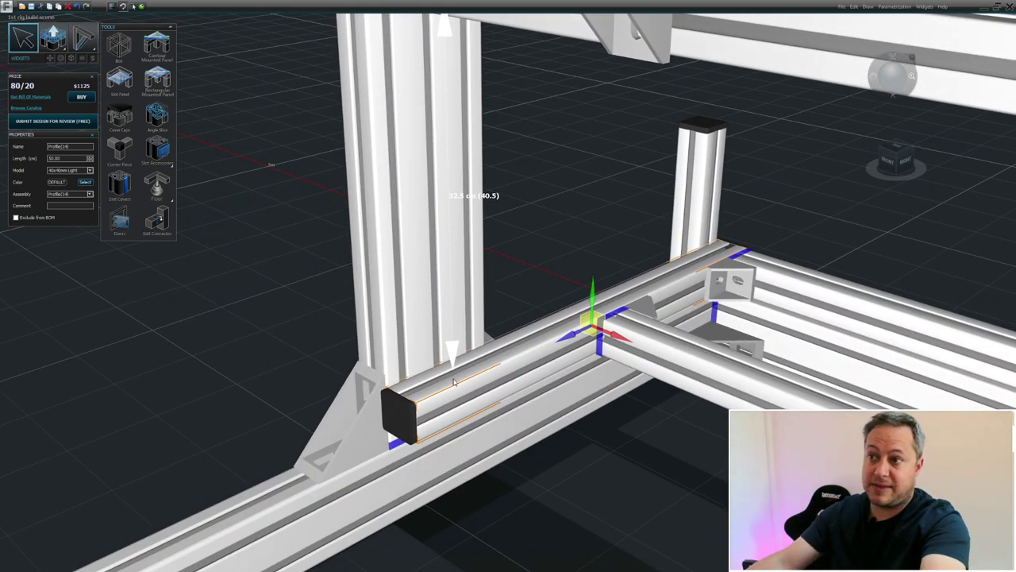
- Inspect how the long base beam, the 40x120mm upright and the rear side beam fit together at the upright's foot
left_click(447, 467)
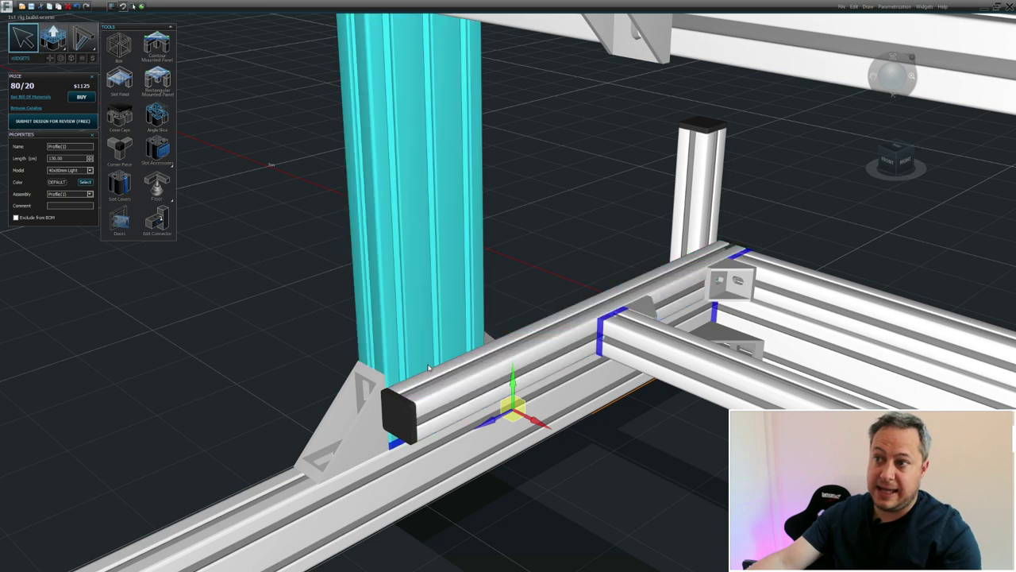
left_click(429, 368)
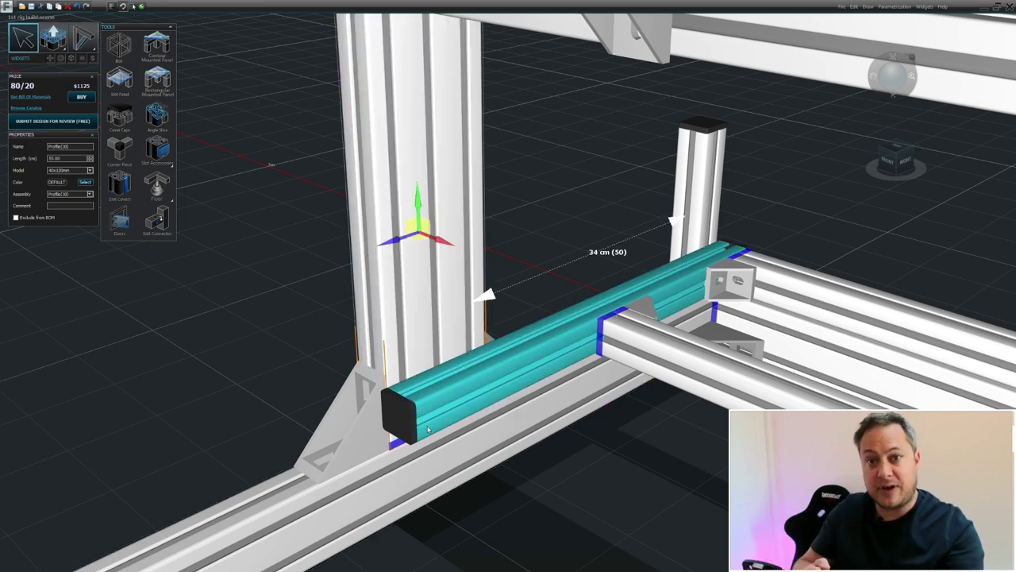
middle_click_drag(661, 468, 889, 469)
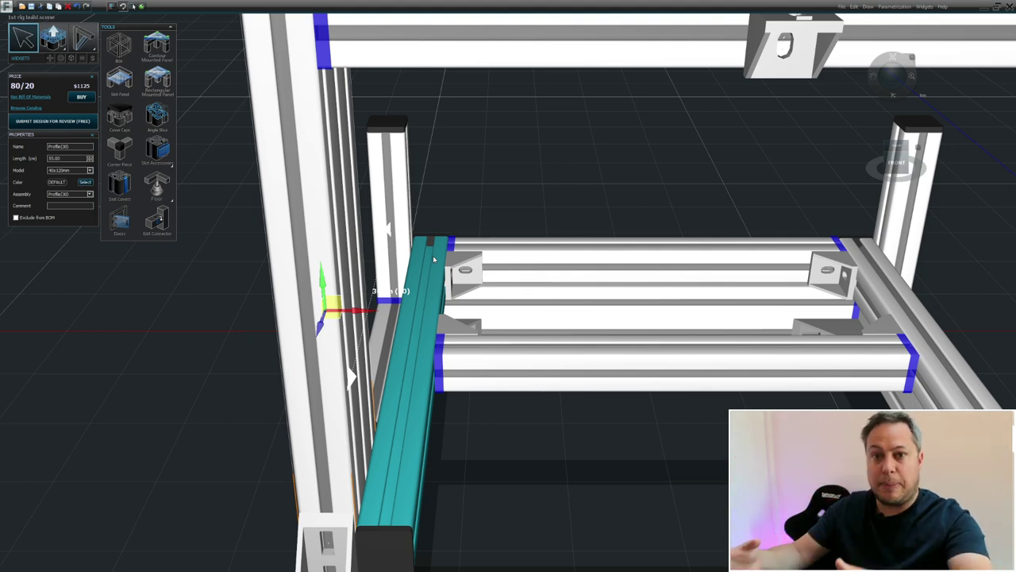
mouse_move(484, 498)
middle_mouse_down()
mouse_move(458, 495)
mouse_move(417, 525)
middle_mouse_up()
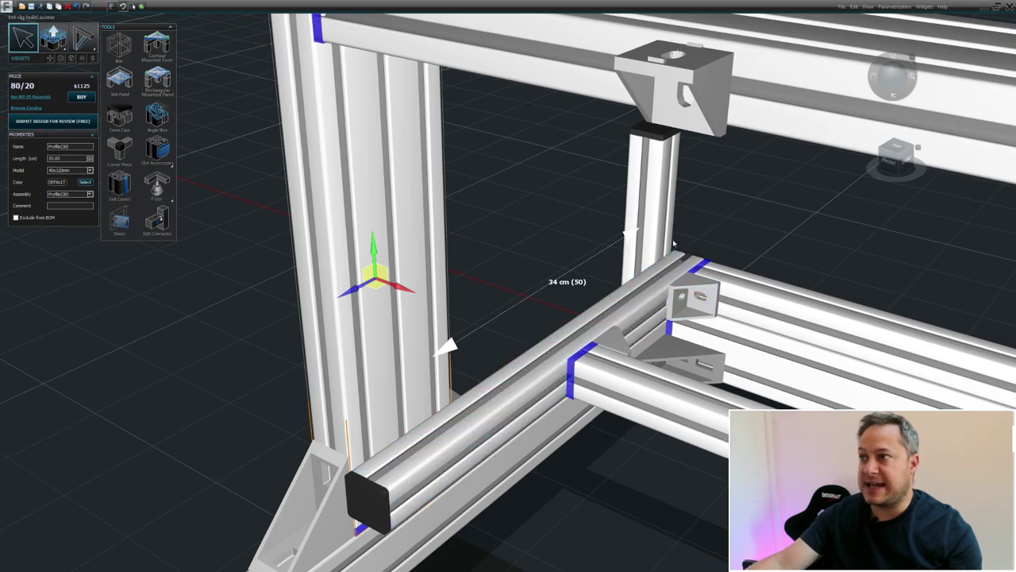
- Examine the rear cross members and their corner gussets between the two rear side beams
mouse_move(764, 401)
middle_mouse_down()
mouse_move(857, 397)
mouse_move(925, 349)
middle_mouse_up()
mouse_move(665, 259)
middle_mouse_down()
mouse_move(556, 262)
mouse_move(445, 333)
mouse_move(270, 417)
mouse_move(374, 405)
middle_mouse_up()
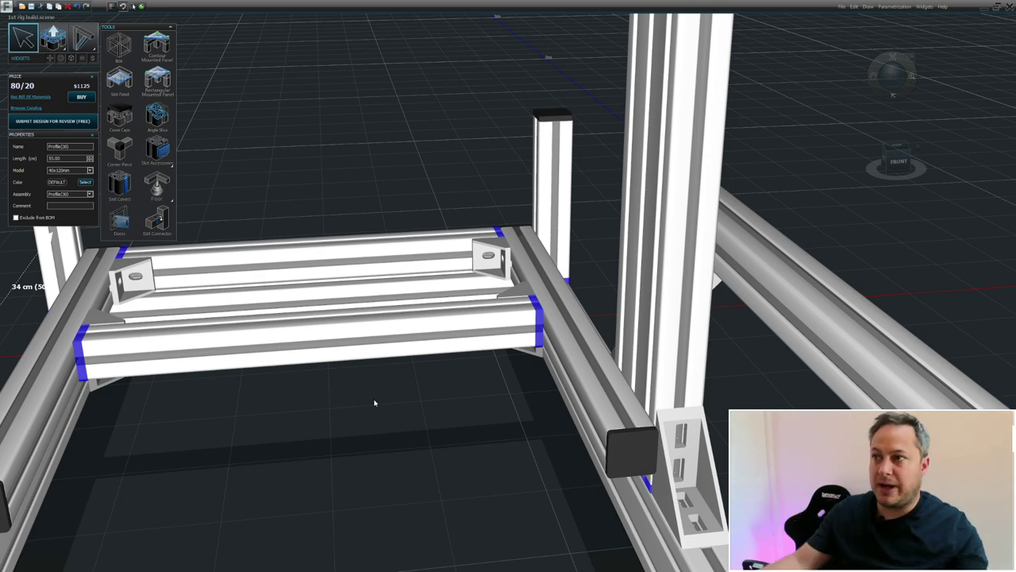
middle_click_drag(370, 395, 331, 420)
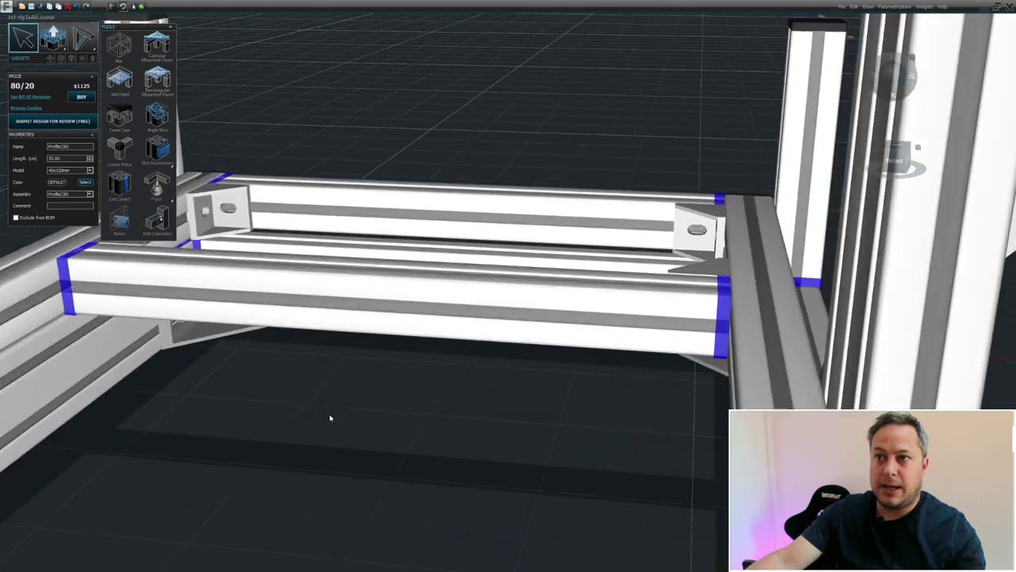
scroll(329, 420, "down", 5)
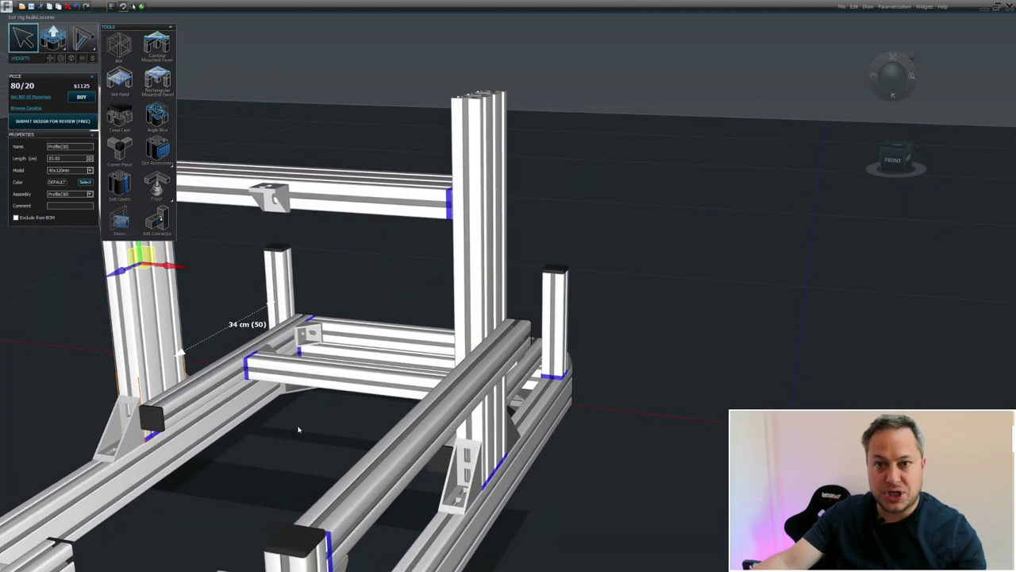
- Inspect the two short posts standing at the rear corners of the base
middle_click_drag(299, 430, 309, 429)
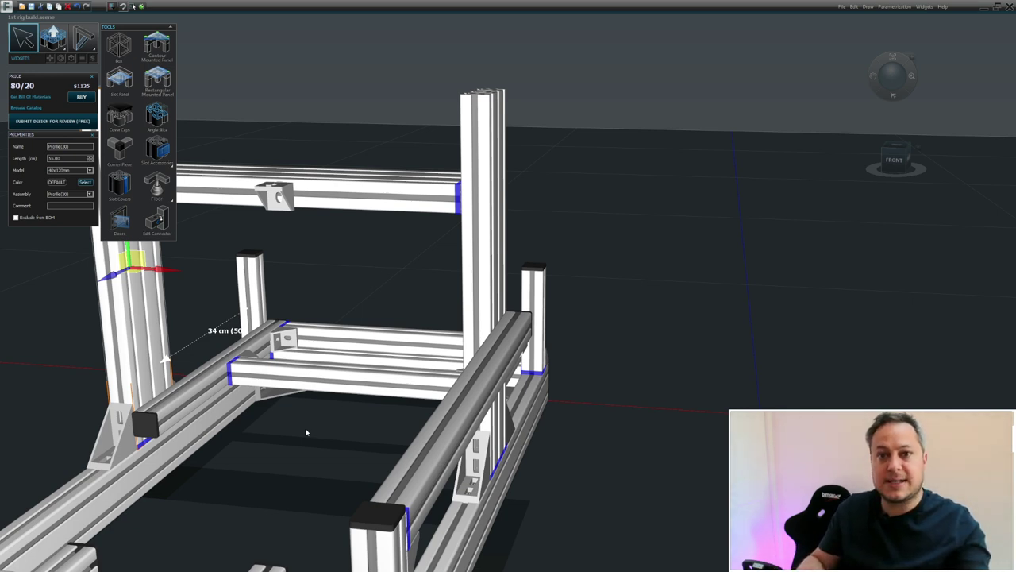
middle_click_drag(307, 432, 289, 380)
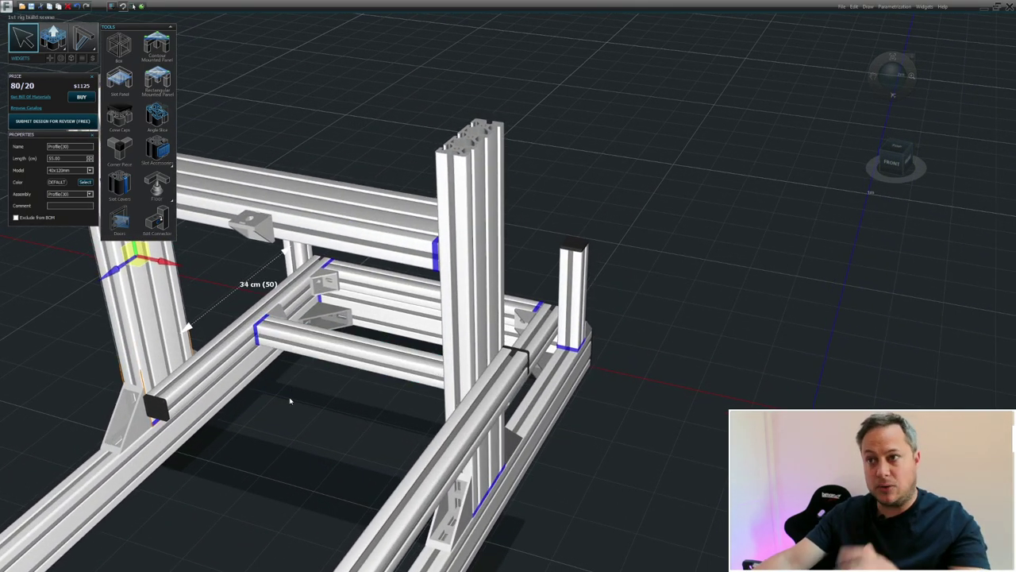
middle_click_drag(290, 398, 288, 390)
left_click(332, 276)
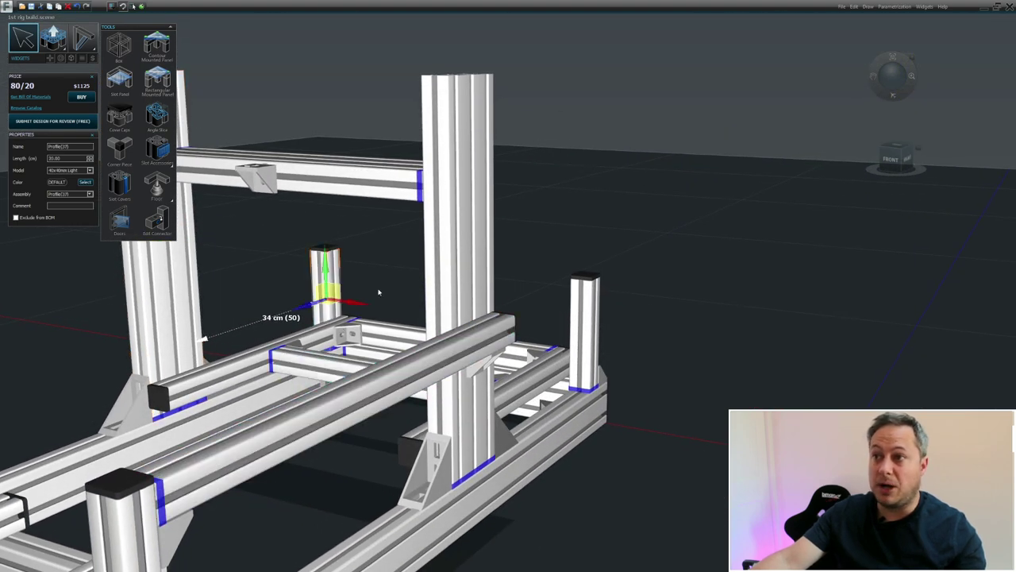
left_click(590, 307)
left_click(332, 289)
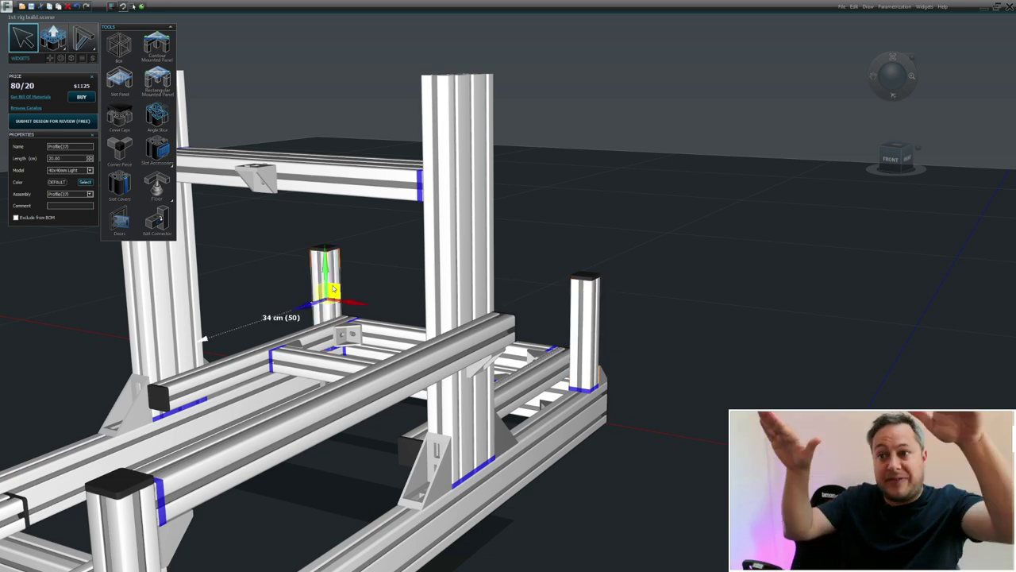
- Inspect the tall uprights, the raised side rail and the support post at the rail's front end
middle_click_drag(120, 306, 24, 306)
middle_click_drag(352, 363, 254, 357)
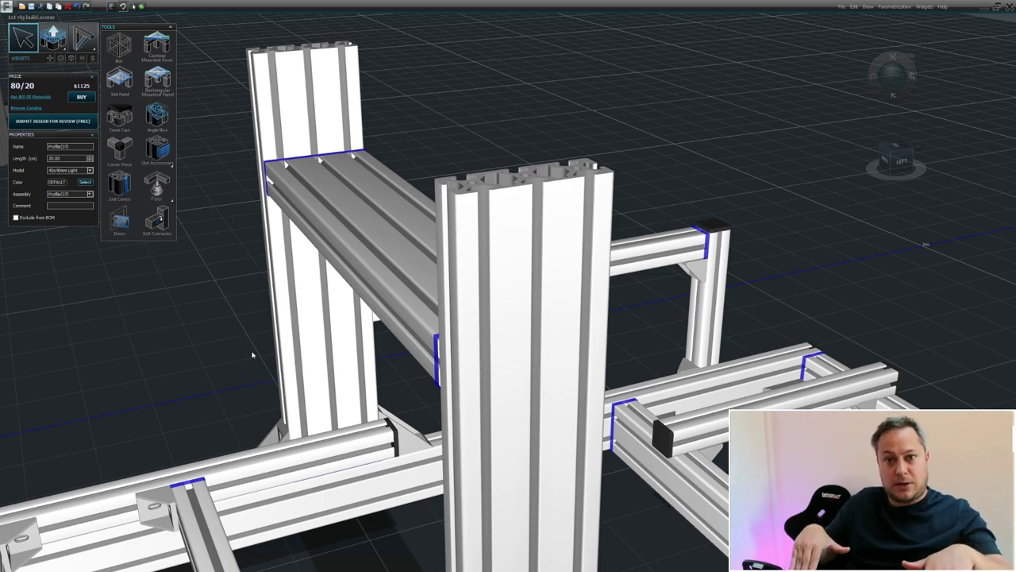
middle_click_drag(306, 503, 142, 526)
scroll(142, 526, "down", 3)
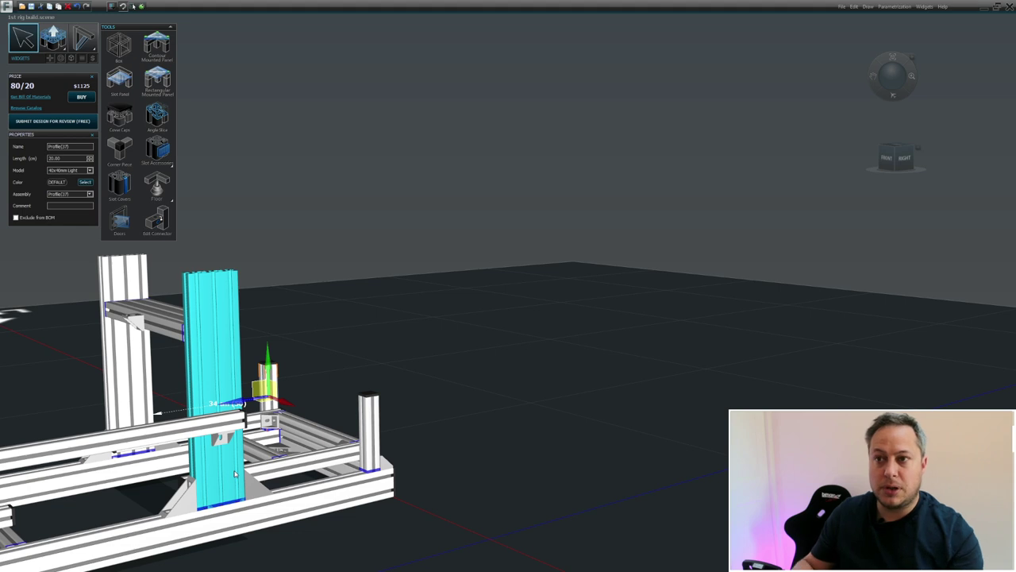
left_click(224, 371)
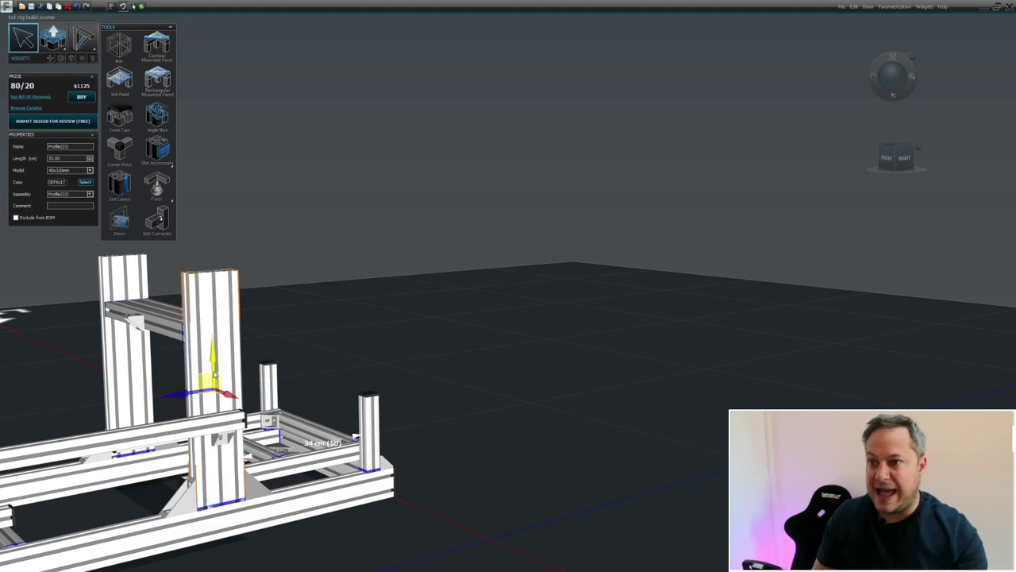
middle_click_drag(291, 535, 596, 436)
left_click(280, 373)
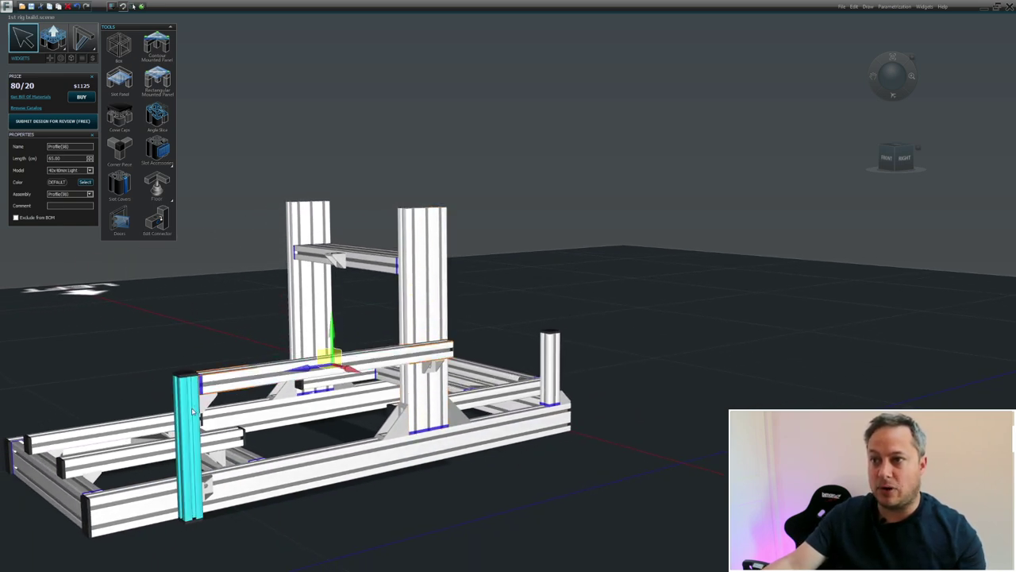
left_click(182, 420)
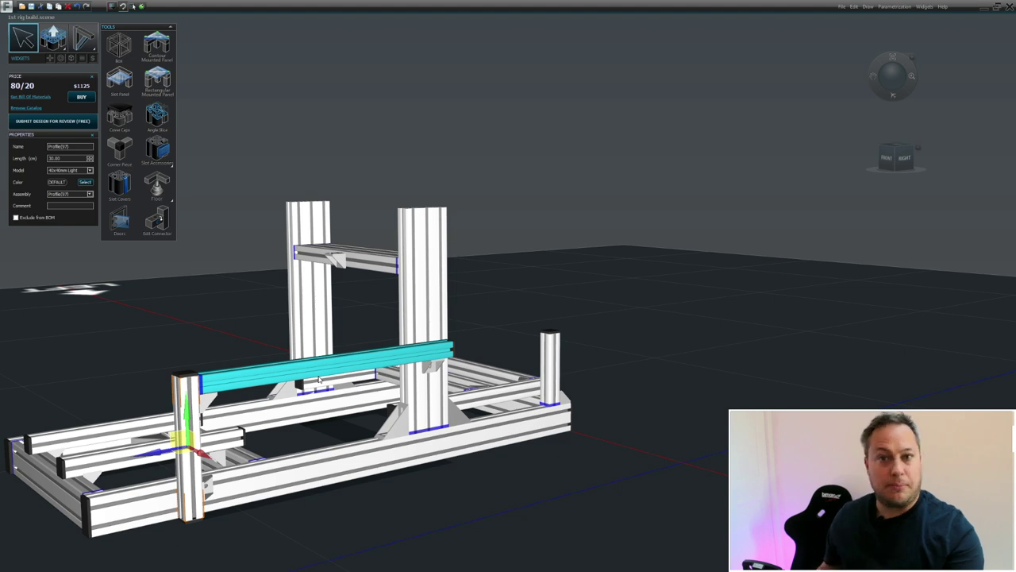
- Raise the front support post slightly and lift the side rail above the top of that post
middle_click_drag(513, 567, 472, 566)
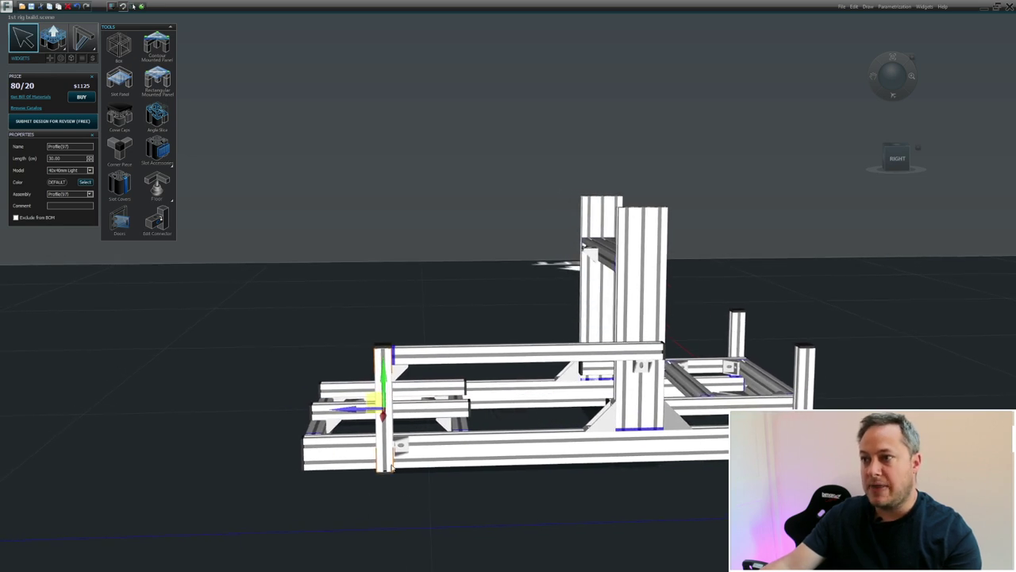
left_click_drag(379, 375, 386, 364)
left_click(543, 358)
left_click_drag(530, 322, 528, 287)
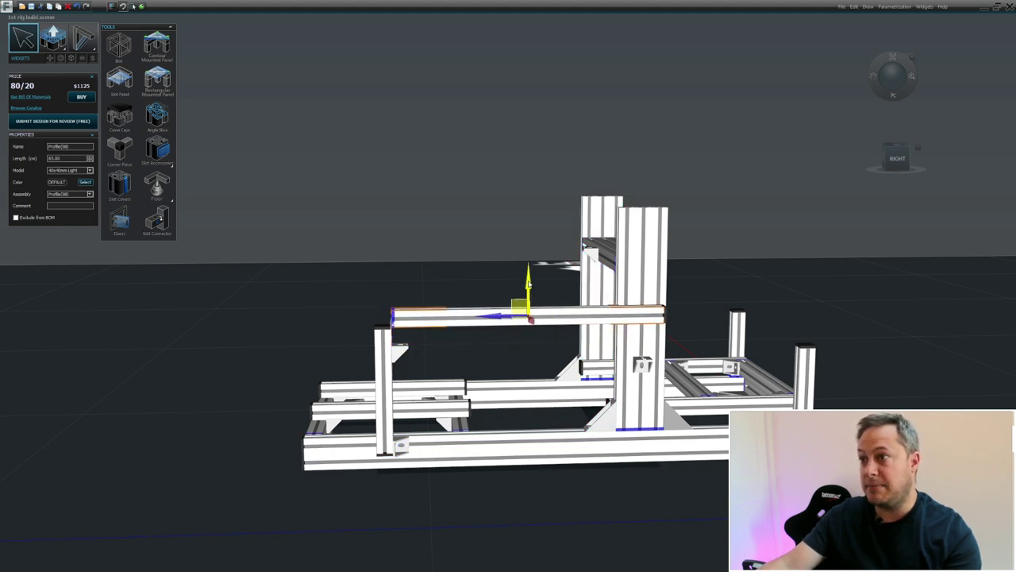
- Slide the side rail forward over the support post and inspect where it meets the post's end cap
left_click_drag(520, 307, 508, 306)
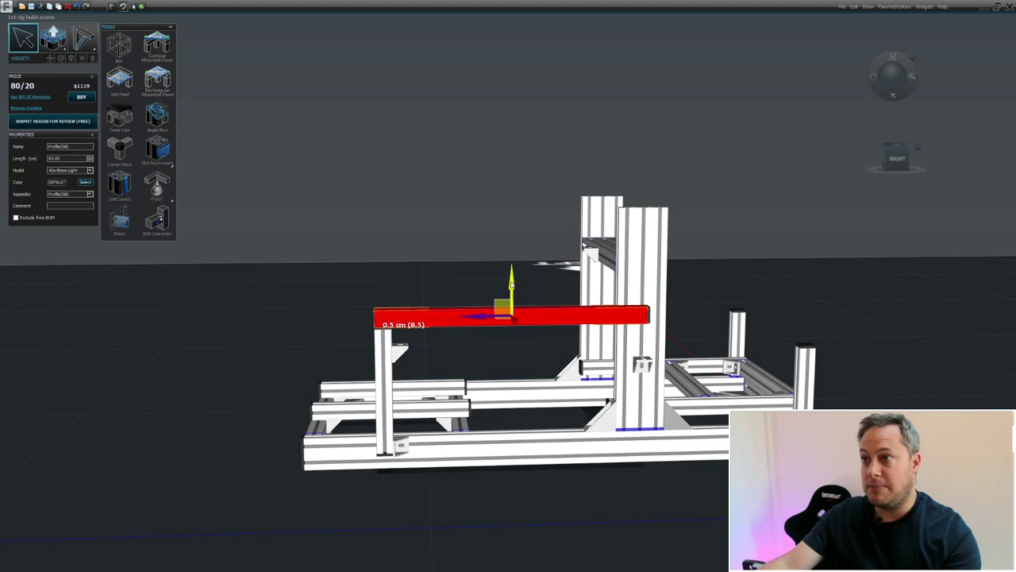
left_click(464, 351)
scroll(390, 338, "up", 10)
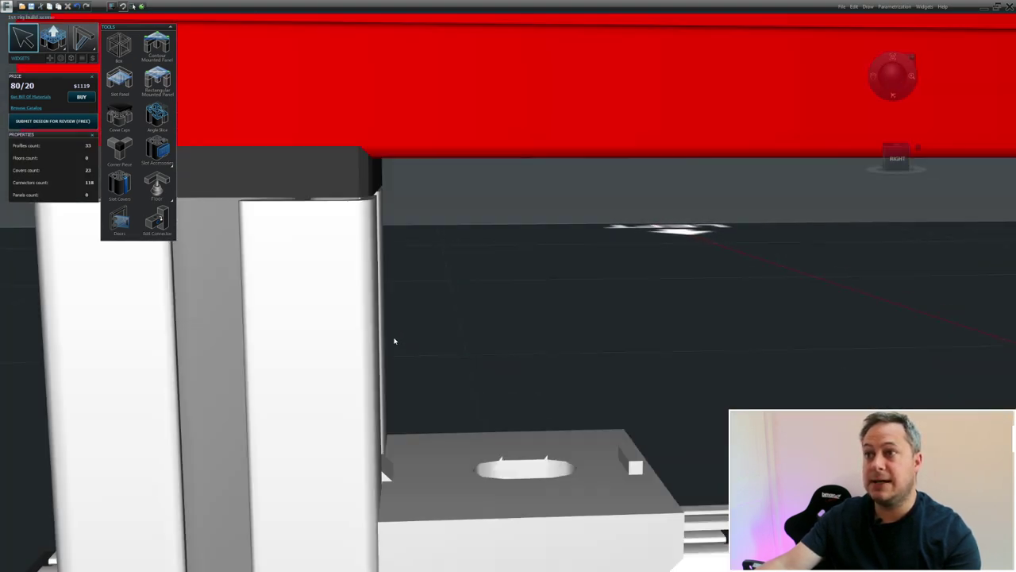
scroll(394, 340, "down", 8)
middle_click_drag(395, 341, 442, 315)
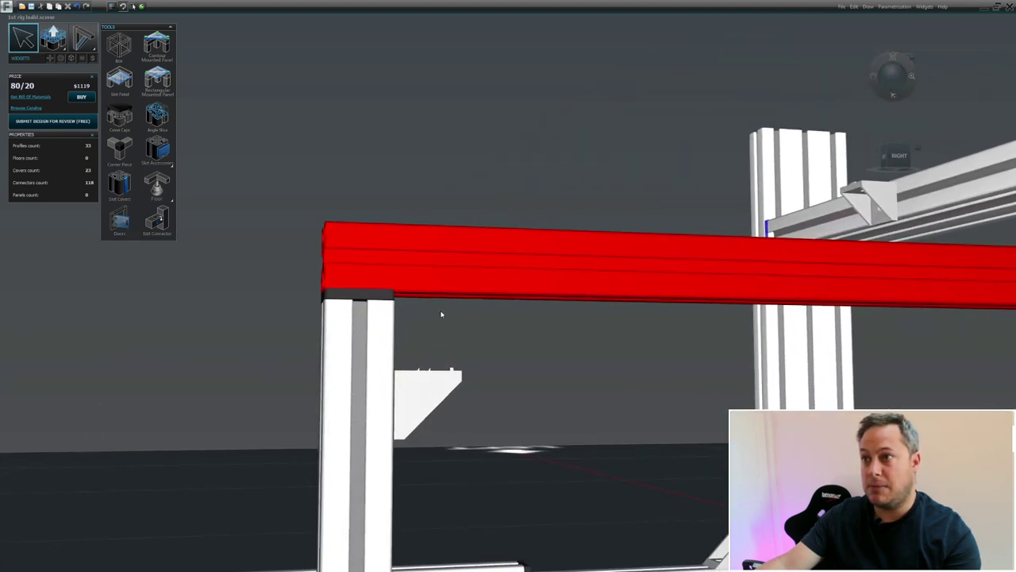
- Try seating the side rail at different heights on the capped support post
left_click(451, 294)
left_click_drag(699, 232, 702, 212)
scroll(524, 313, "up", 3)
scroll(524, 313, "down", 5)
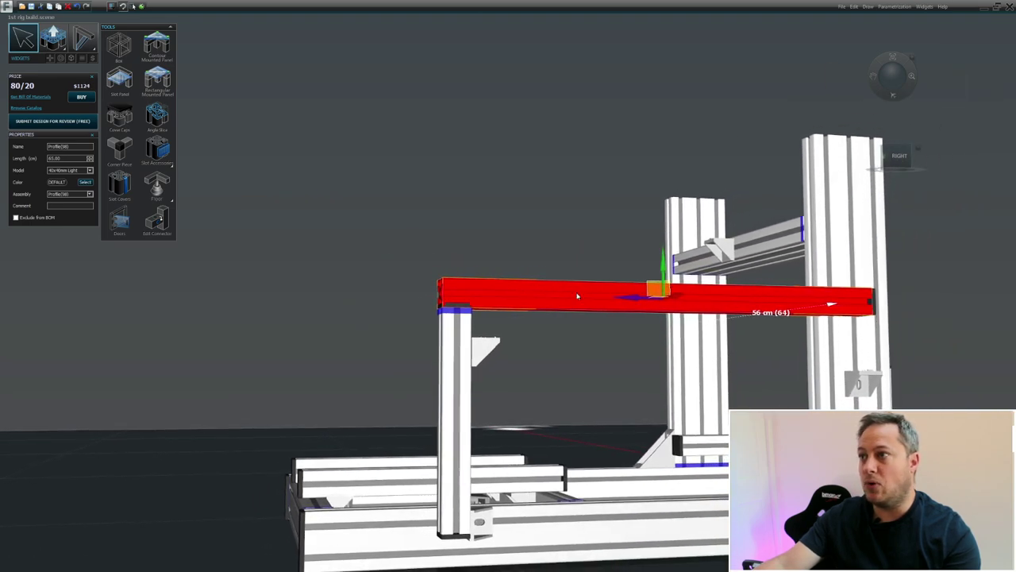
scroll(577, 296, "up", 2)
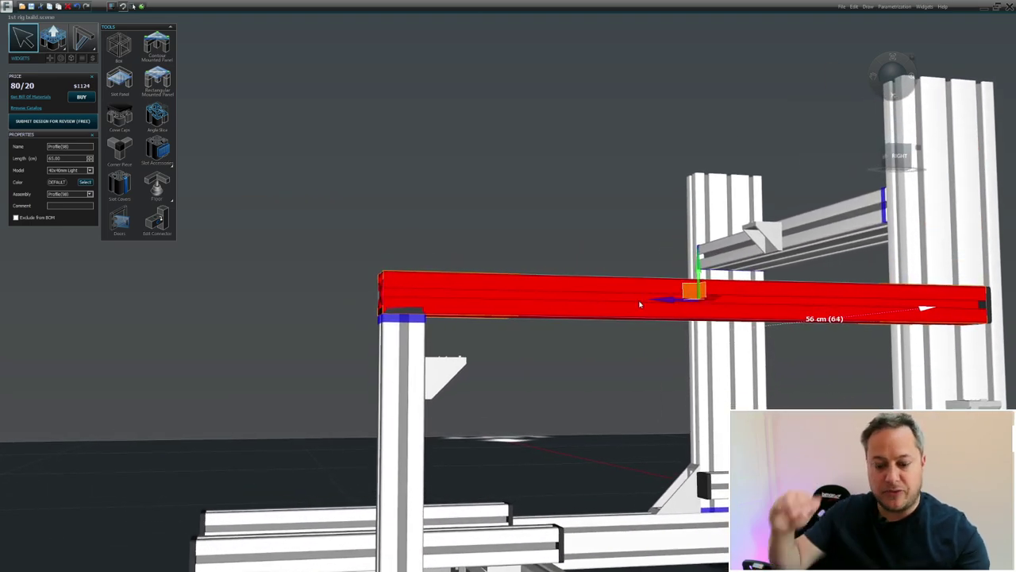
mouse_move(698, 266)
left_mouse_down()
mouse_move(699, 250)
mouse_move(699, 266)
left_mouse_up()
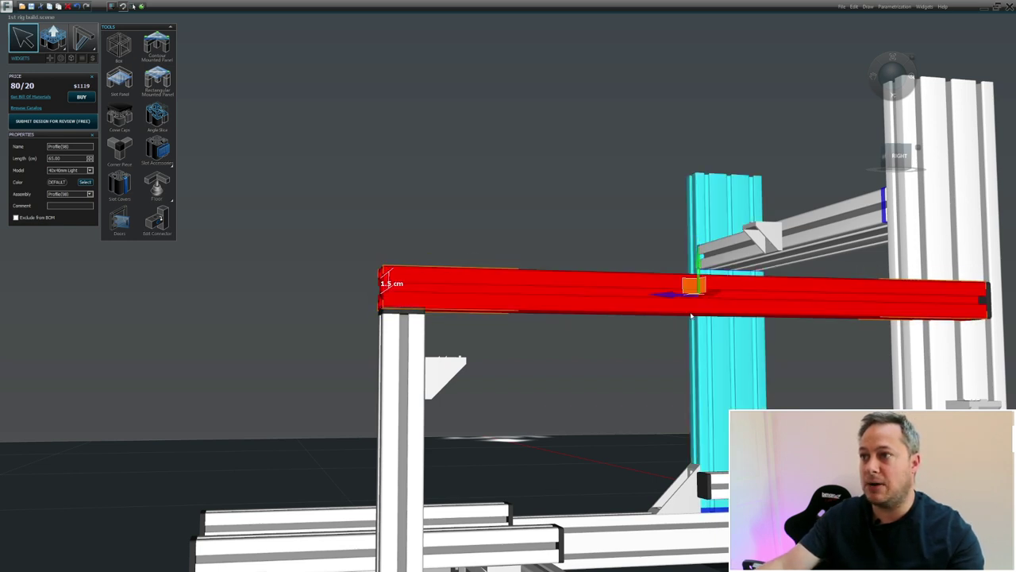
- Delete the 40x40mm end cap on top of the support post and lower the side rail directly onto the post
left_click(406, 314)
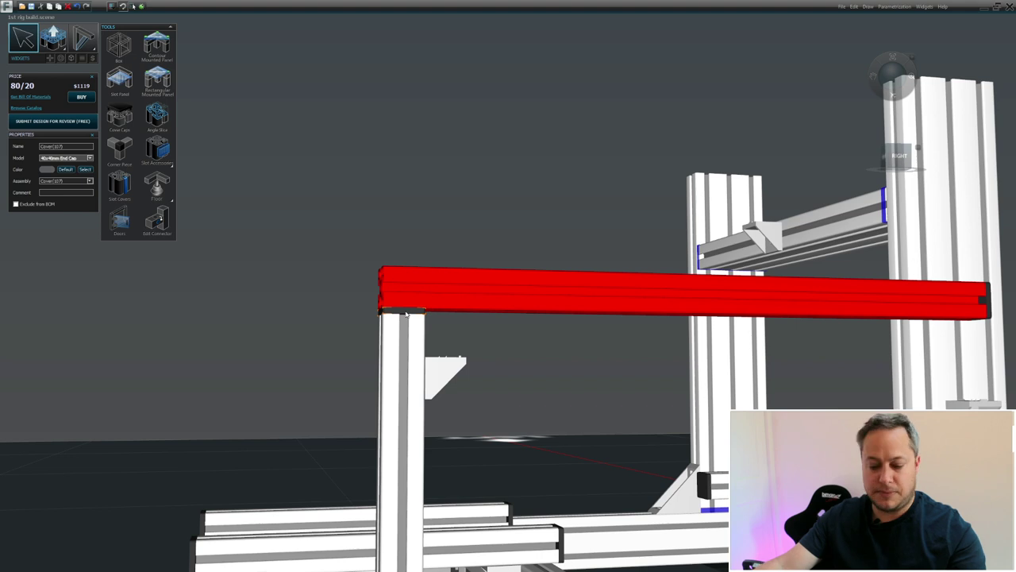
key("Delete")
left_click(691, 287)
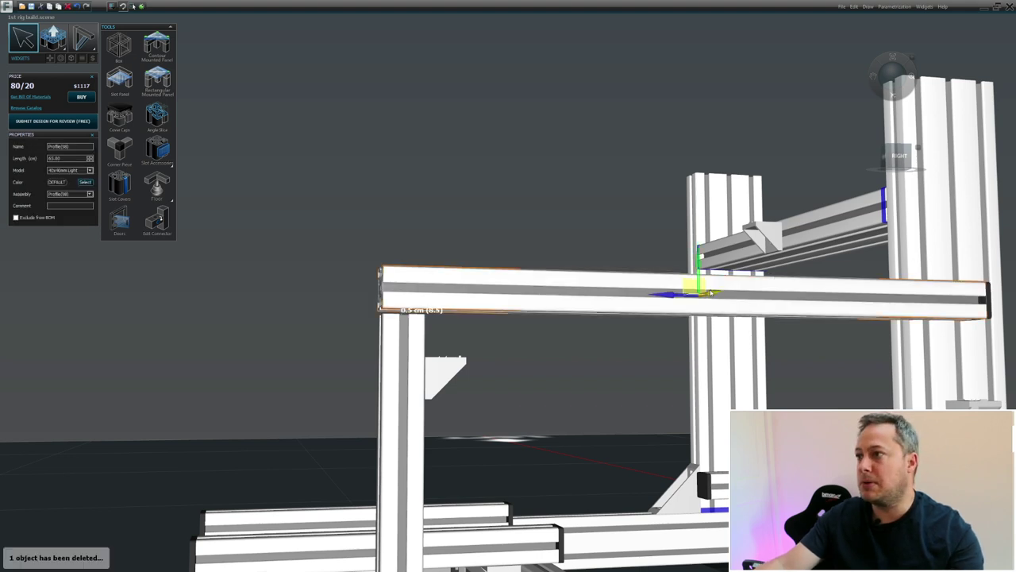
left_click_drag(696, 265, 697, 270)
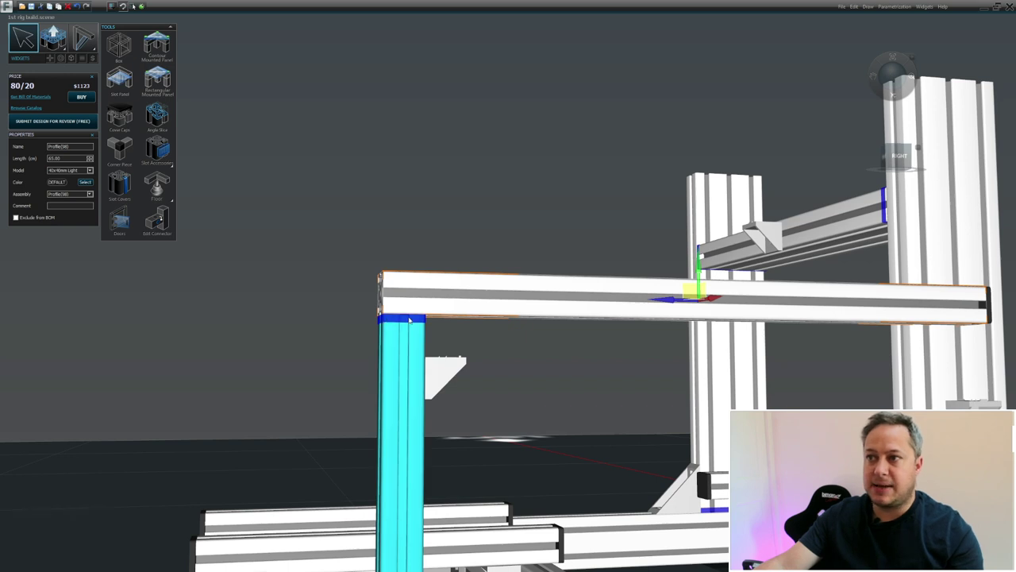
- Move the gusset up the support post to fit the corner under the side rail
scroll(410, 320, "up", 5)
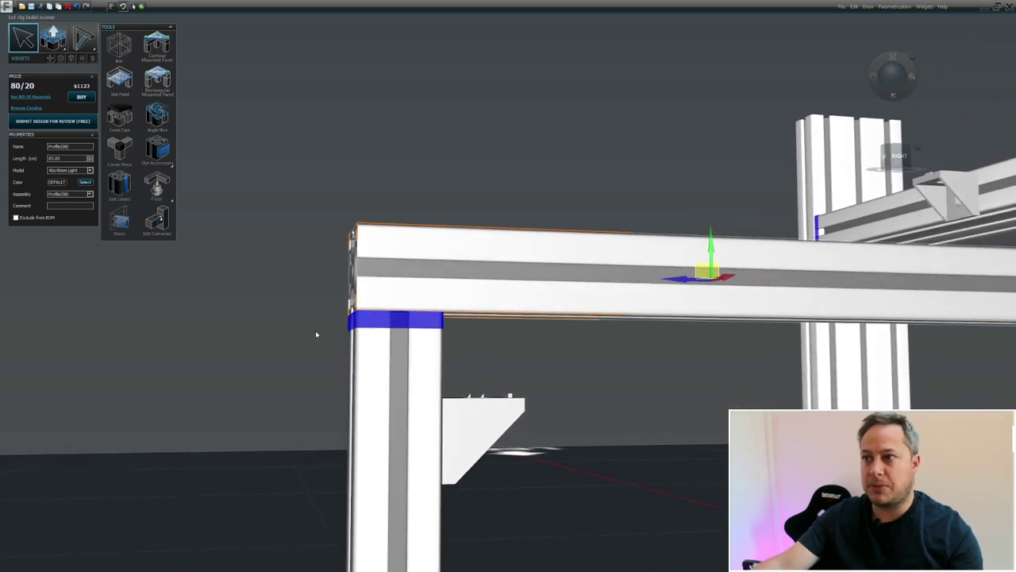
left_click(474, 431)
left_click_drag(473, 399, 493, 321)
scroll(593, 436, "down", 5)
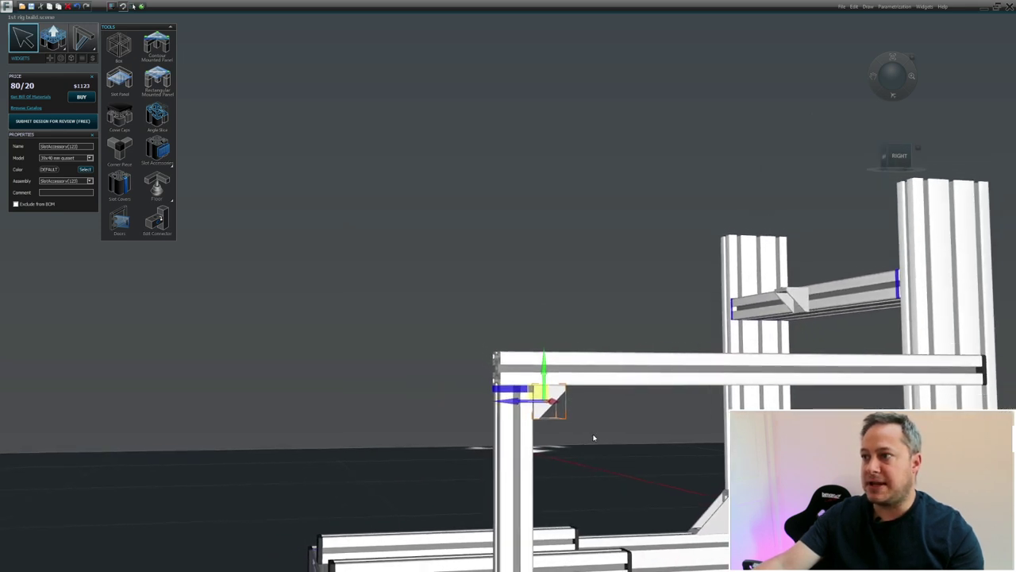
- Examine the raised side rail from the side, including its gussets and its rear end at the tall upright
middle_click_drag(642, 443, 553, 443)
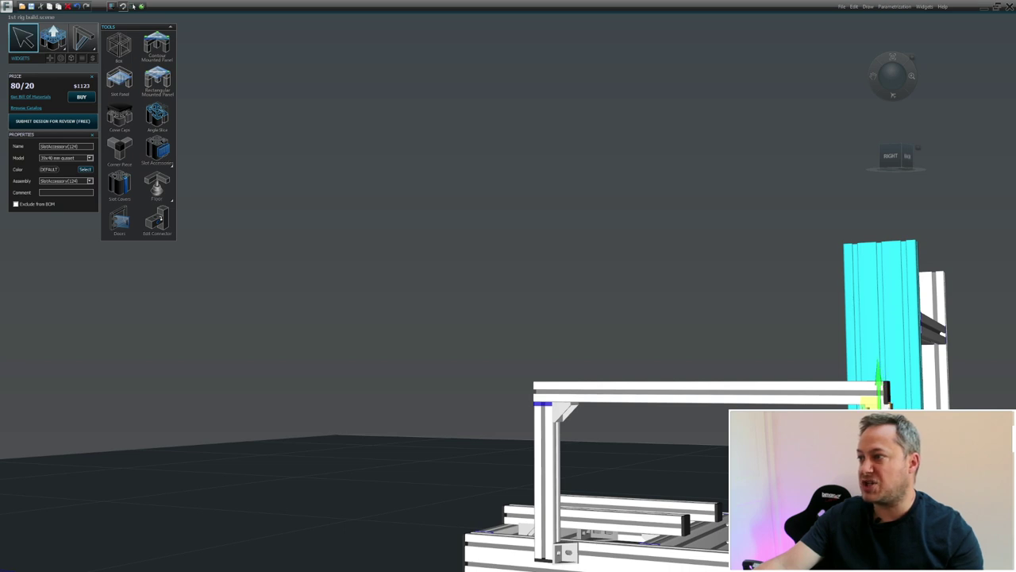
middle_click_drag(509, 485, 307, 487)
middle_click_drag(475, 490, 367, 463)
left_click(826, 278)
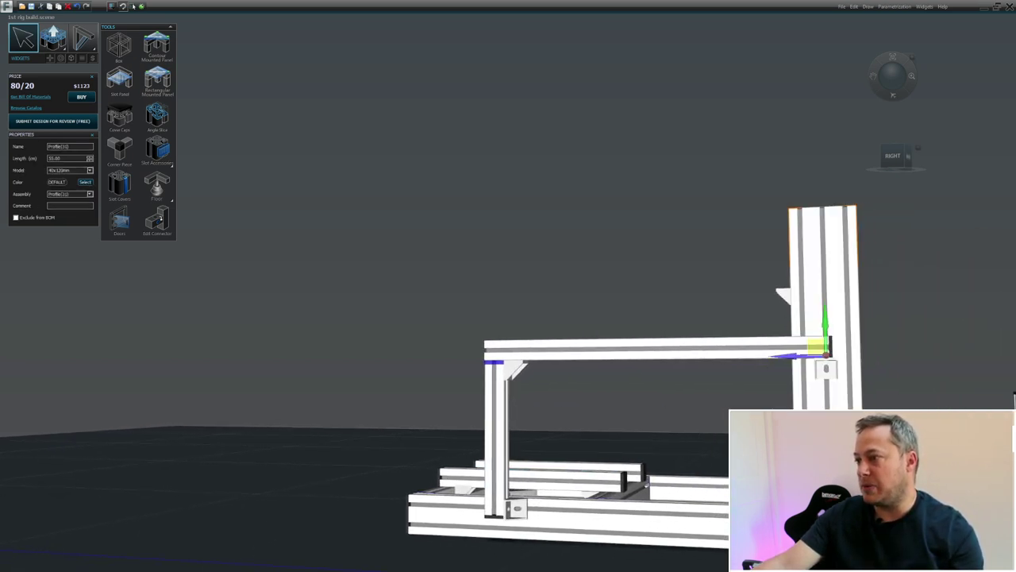
- Try shifting both tall uprights with their crossbeam and gussets about 4 cm forward along the base
key("ctrl+a")
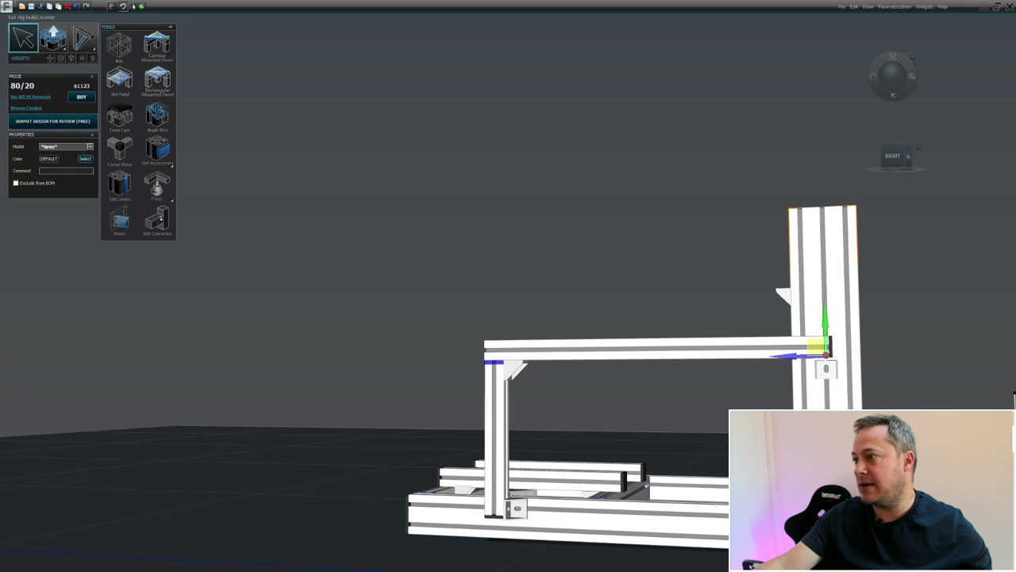
middle_click_drag(709, 433, 746, 452)
right_click_drag(747, 452, 834, 485)
middle_click_drag(619, 341, 660, 262)
left_click(562, 318)
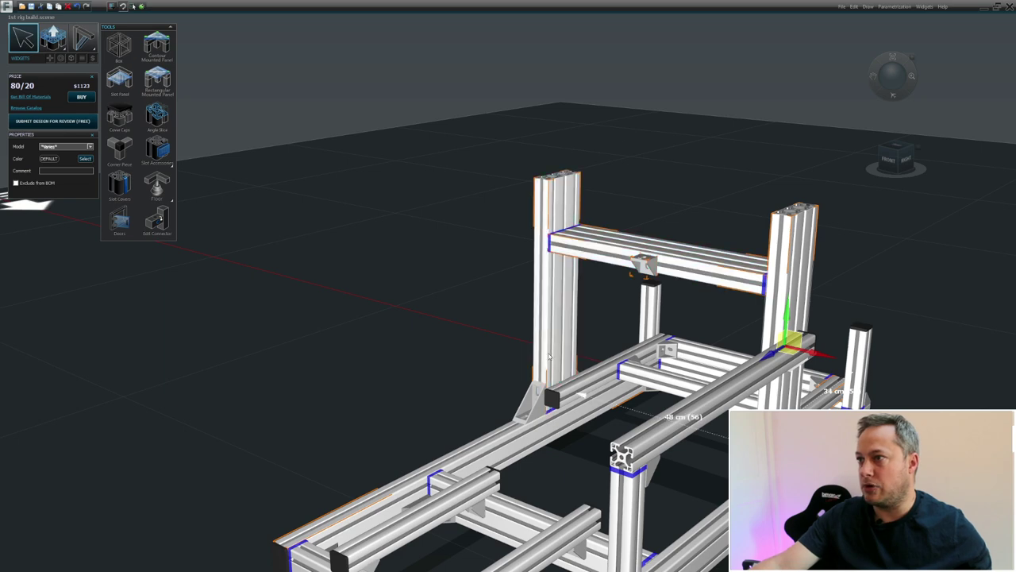
left_click(540, 400, "ctrl")
middle_click_drag(462, 390, 639, 433)
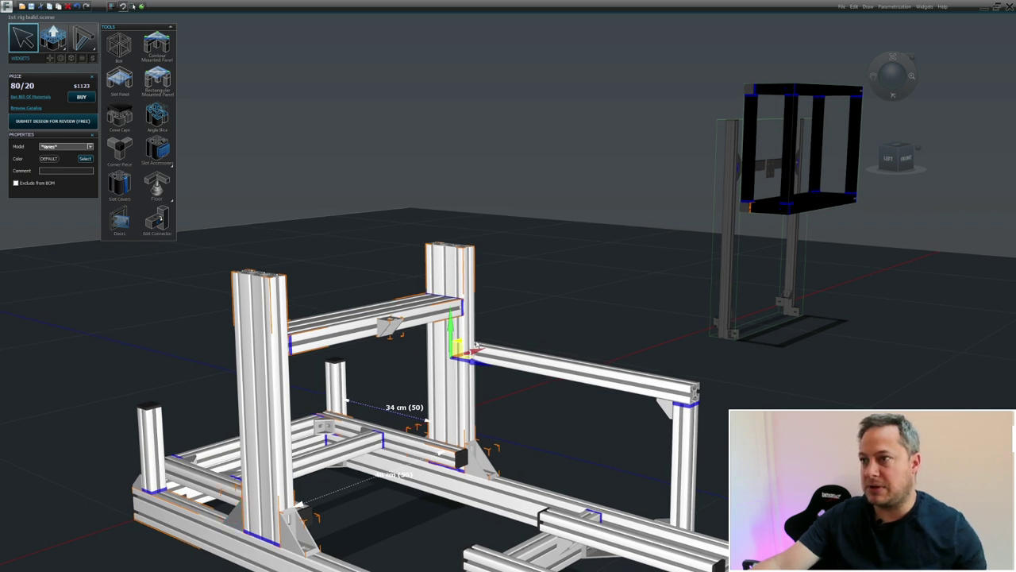
left_click_drag(475, 363, 485, 382)
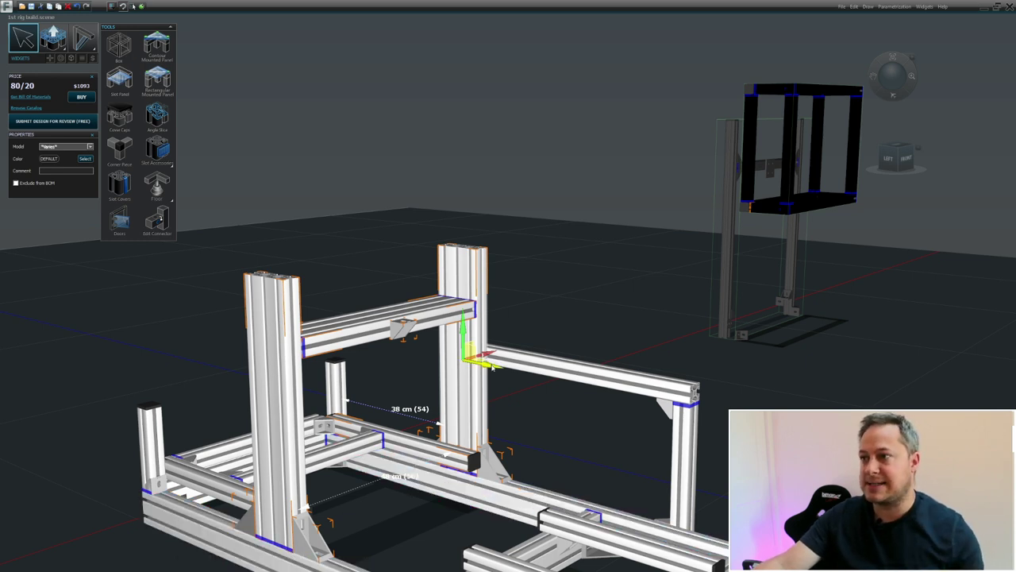
left_click_drag(494, 367, 473, 372)
- Slide both short rear posts together about 3.5 cm forward along the base rails
middle_click_drag(77, 441, 159, 458)
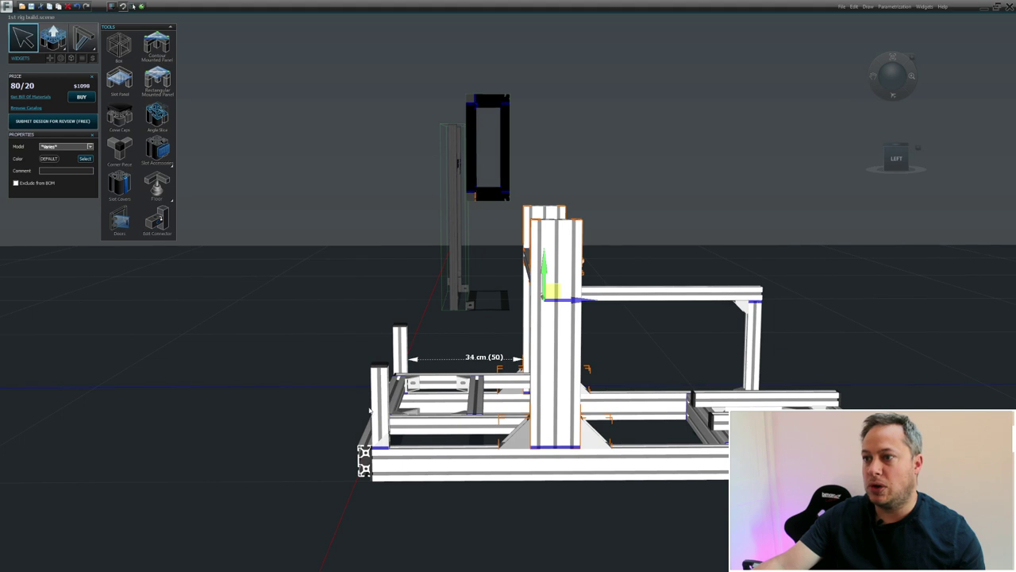
left_click(381, 391)
left_click(403, 349, "ctrl")
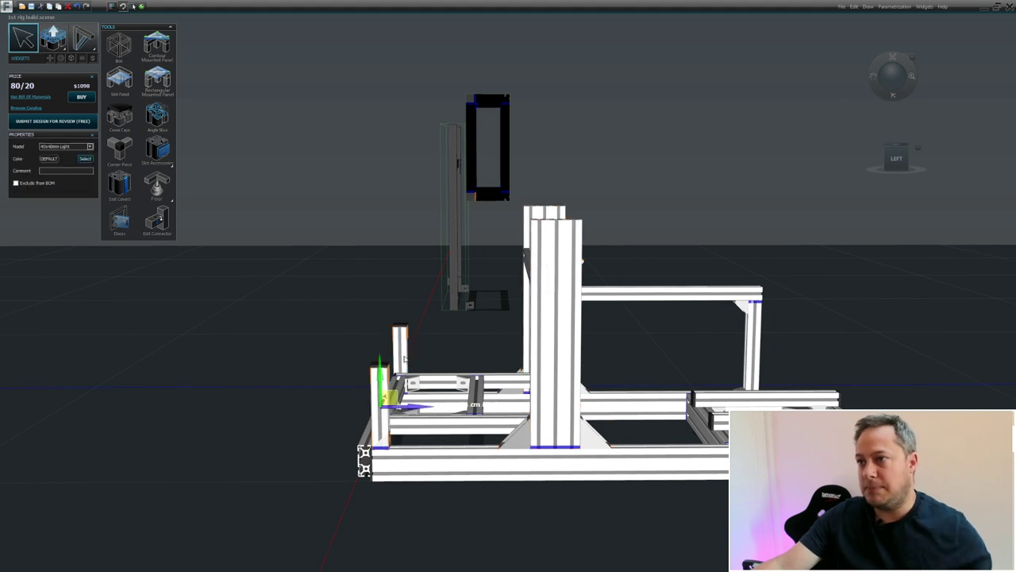
left_click_drag(416, 408, 429, 410)
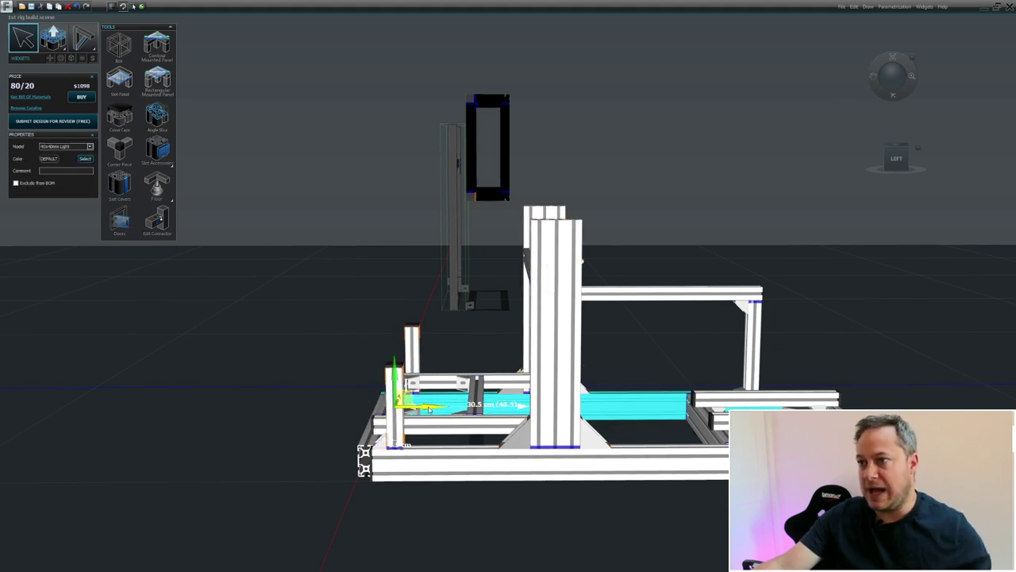
- Try sliding one tall 40x120mm upright back along the base rail to the short rear post and return it
left_click(588, 406)
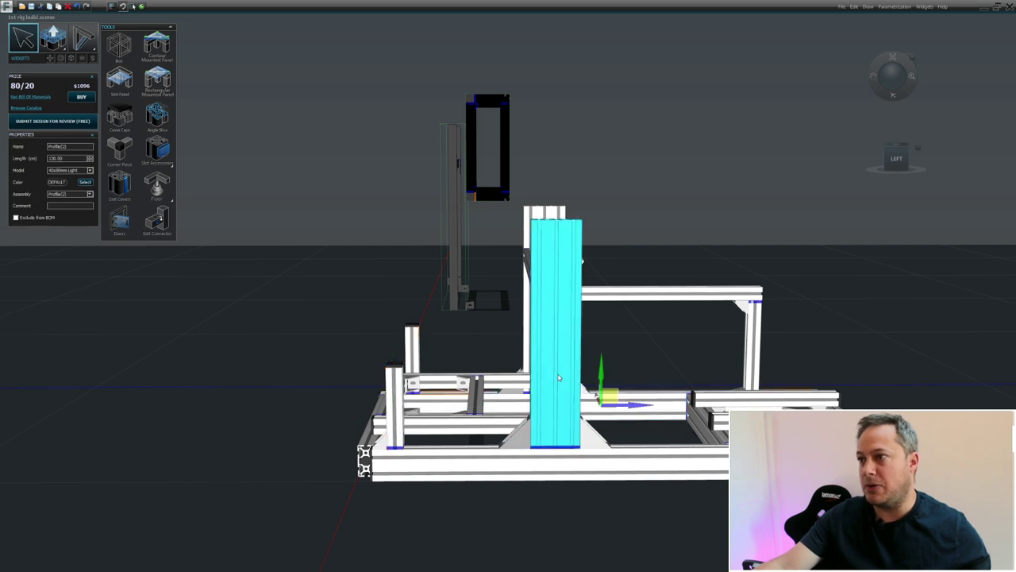
left_click(560, 375)
left_click_drag(587, 335, 465, 341)
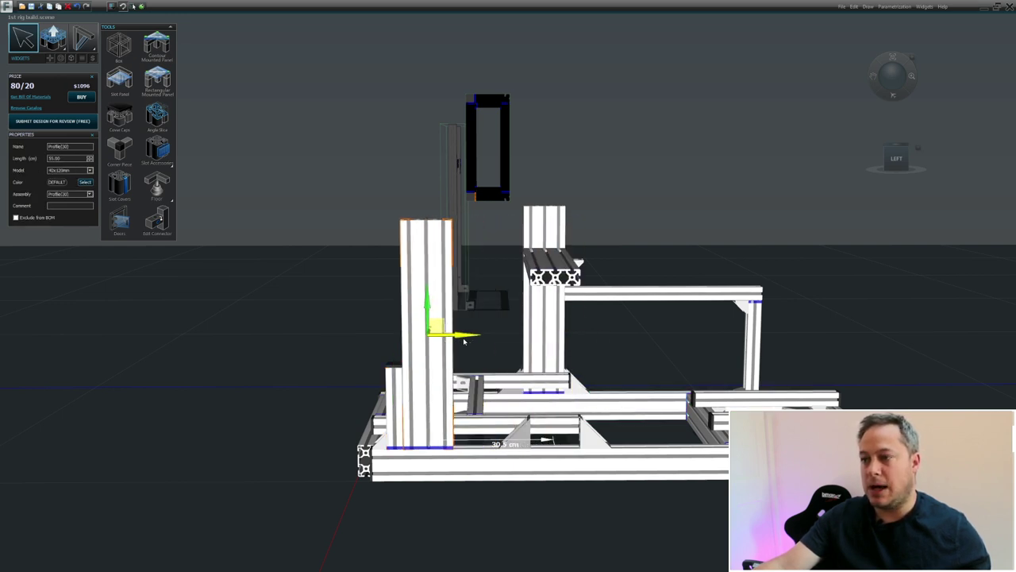
left_click_drag(464, 341, 588, 349)
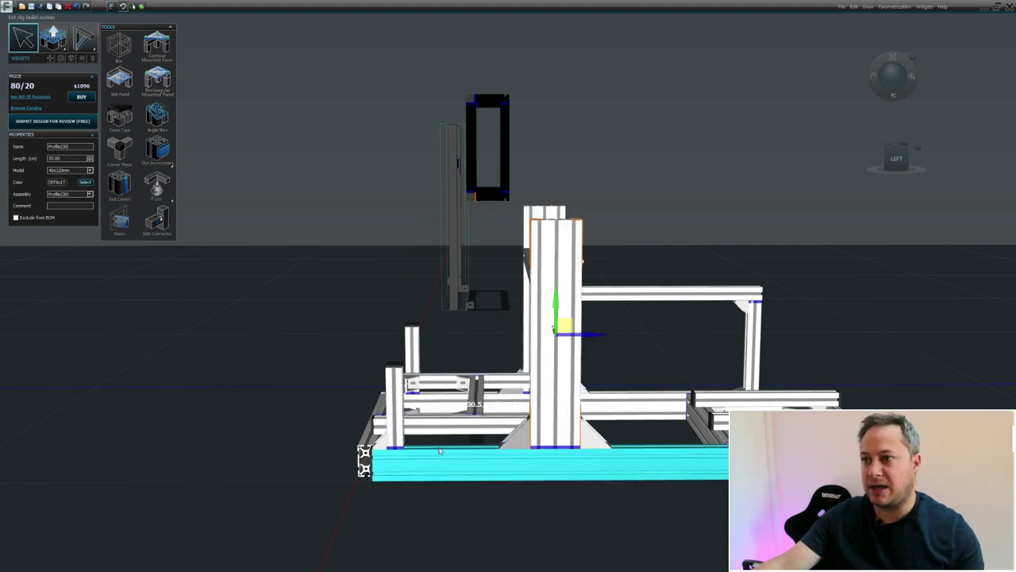
- Move the rearmost 52 cm crossbeam forward between the base rails
left_click(364, 454)
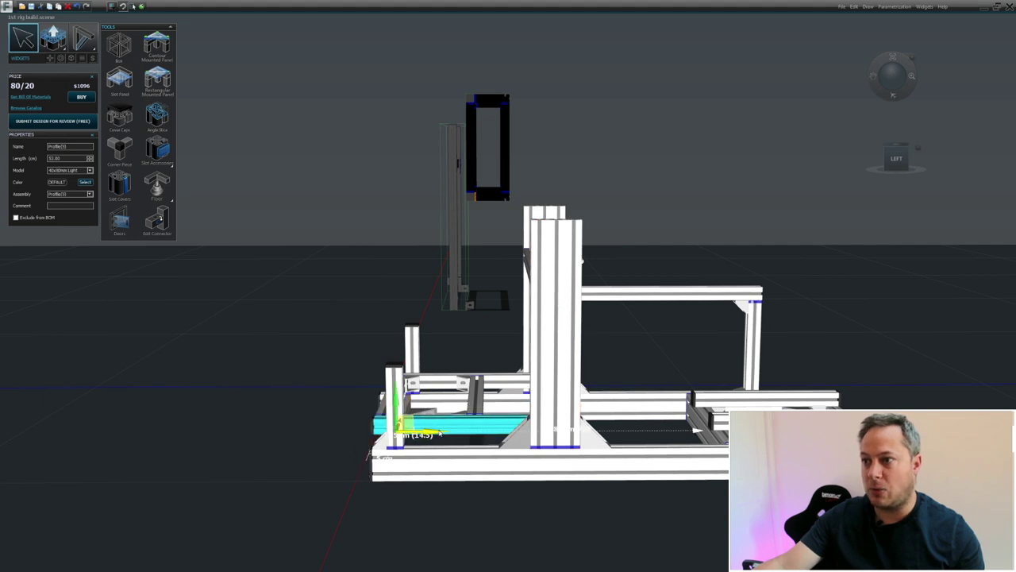
scroll(440, 535, "up", 3)
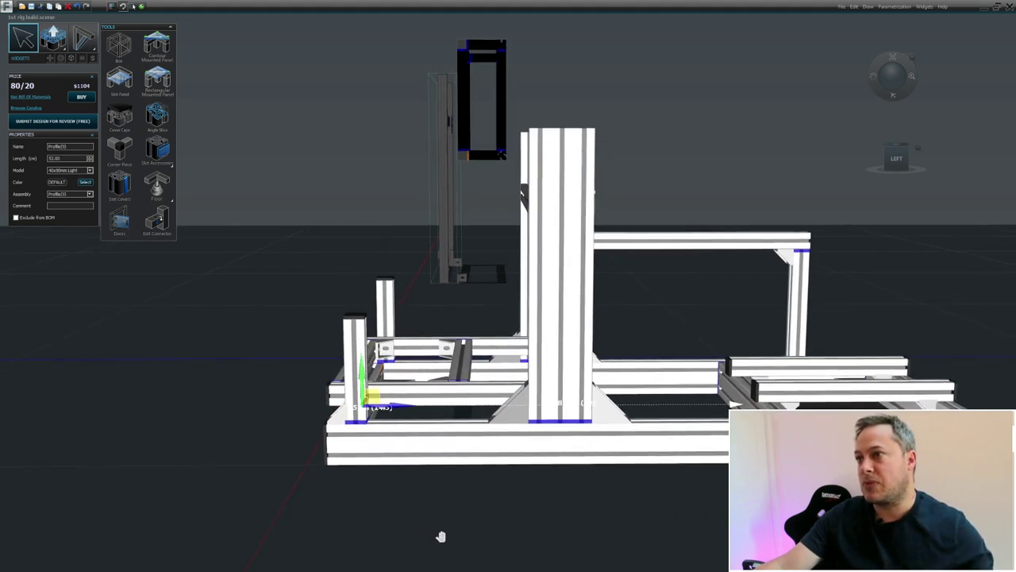
scroll(458, 525, "down", 3)
middle_click_drag(520, 494, 431, 483)
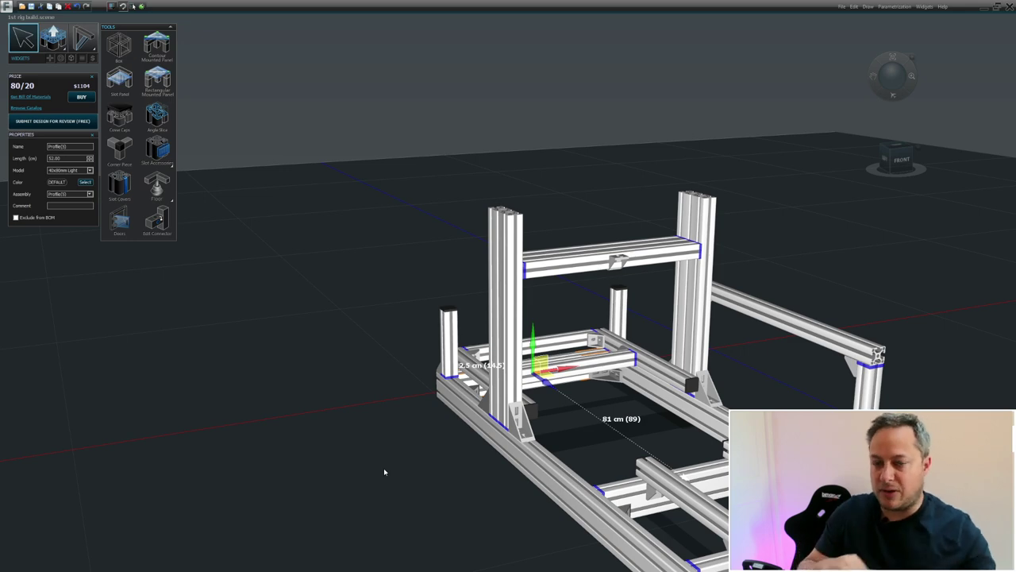
- Bring the grey monitor stand over to the rear of the rig so it straddles the base behind the tall uprights
scroll(452, 490, "up", 1)
middle_click_drag(452, 490, 340, 427)
scroll(340, 426, "down", 5)
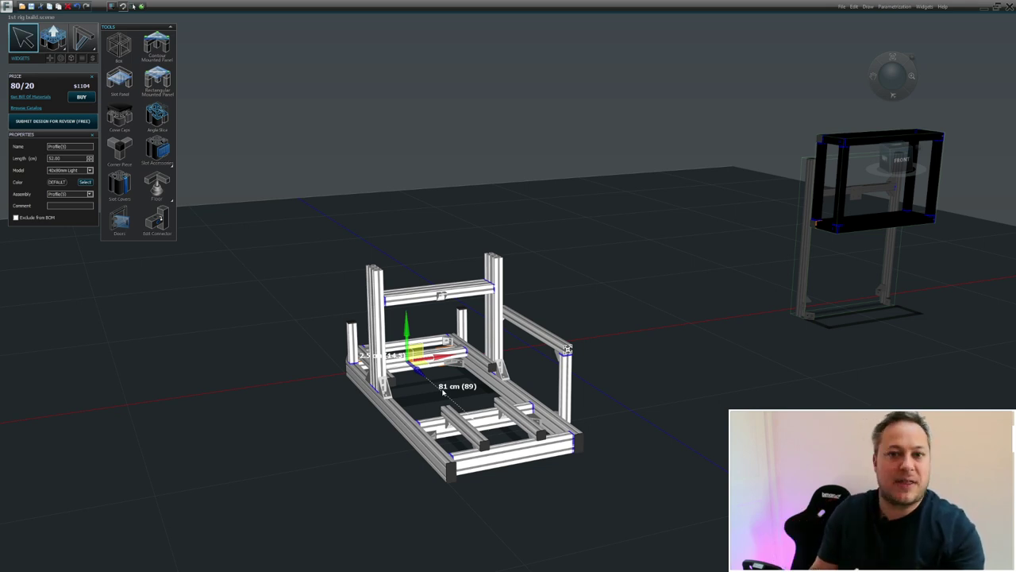
left_click(806, 247)
left_click_drag(832, 238, 398, 307)
scroll(357, 480, "up", 6)
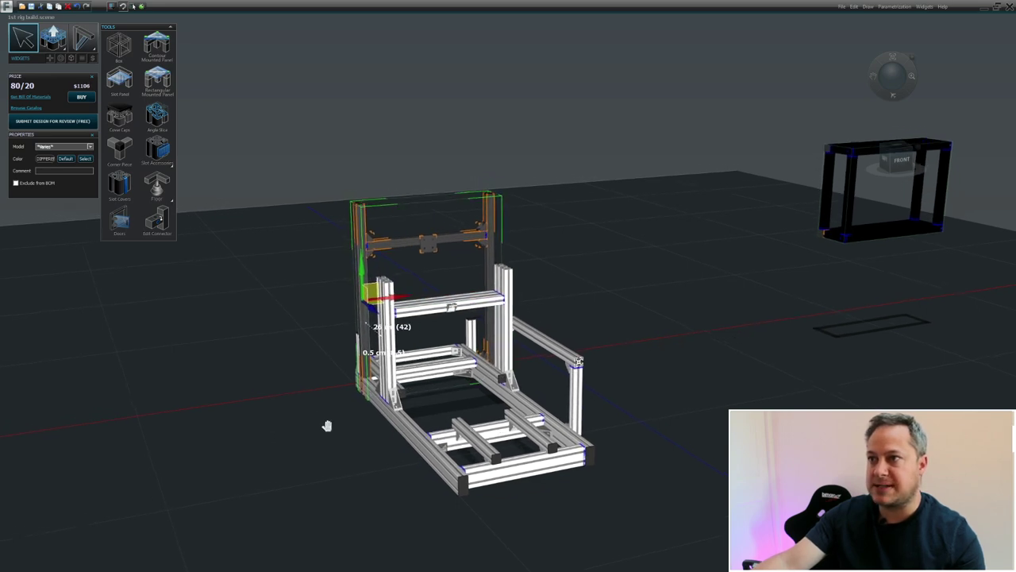
scroll(358, 480, "down", 2)
mouse_move(374, 438)
middle_mouse_down()
mouse_move(400, 449)
mouse_move(426, 447)
mouse_move(415, 433)
mouse_move(457, 435)
mouse_move(495, 268)
middle_mouse_up()
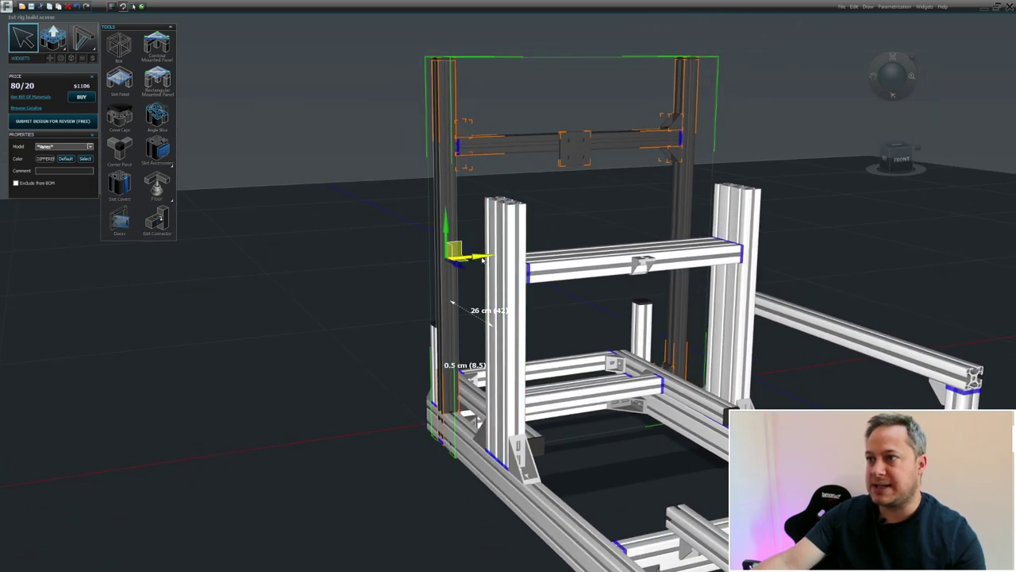
left_click_drag(469, 258, 459, 260)
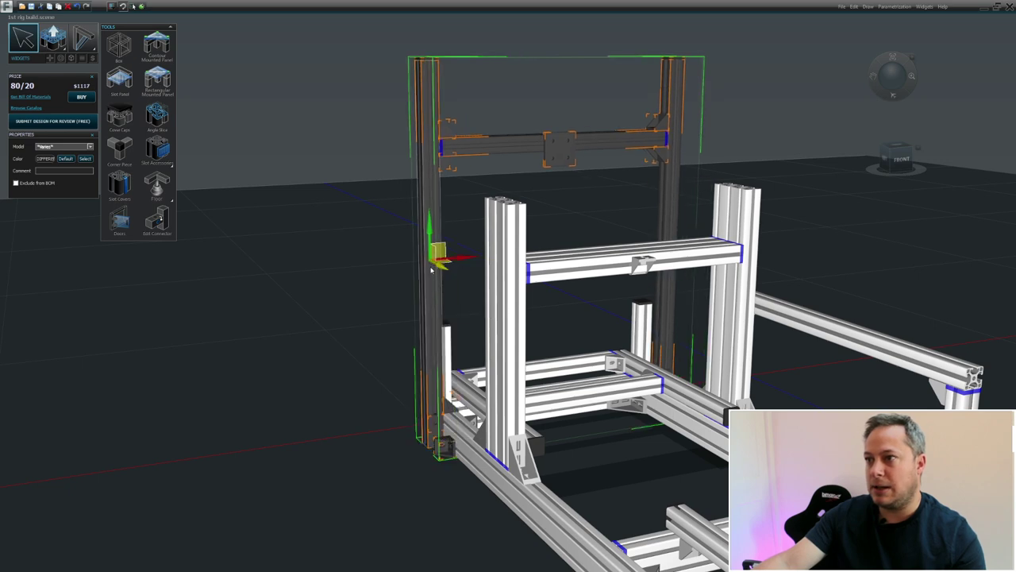
left_click_drag(446, 268, 449, 270)
- Examine the grey monitor stand on the rig from several sides, including its gussets, mounting plate and foot brackets
middle_click_drag(331, 390, 251, 399)
right_click_drag(553, 468, 486, 466)
middle_click_drag(485, 466, 244, 308)
right_click_drag(718, 555, 776, 556)
middle_click_drag(746, 556, 686, 551)
right_click_drag(686, 551, 706, 553)
scroll(705, 555, "down", 1)
scroll(706, 554, "down", 2)
left_click(636, 234)
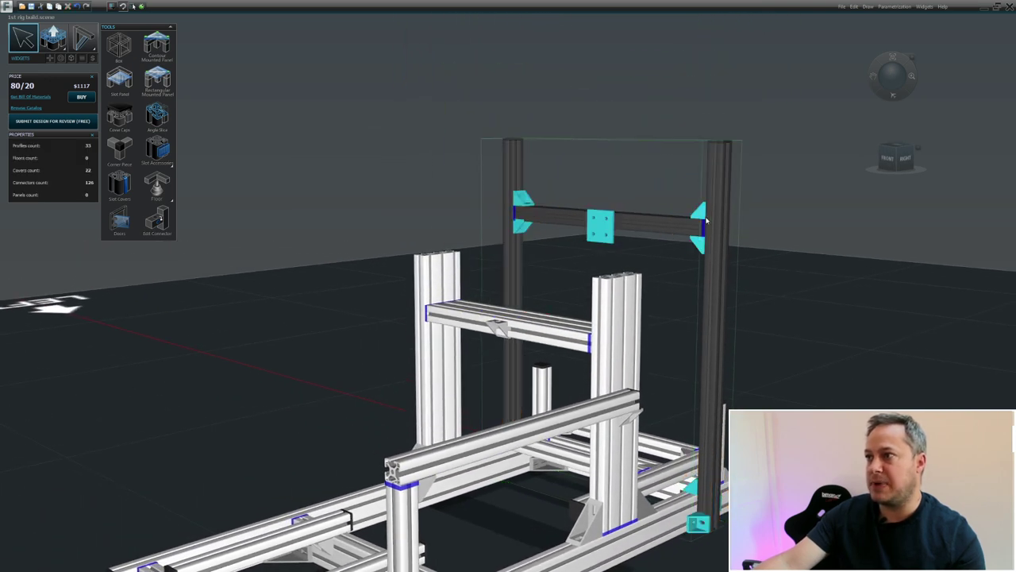
left_click(699, 249)
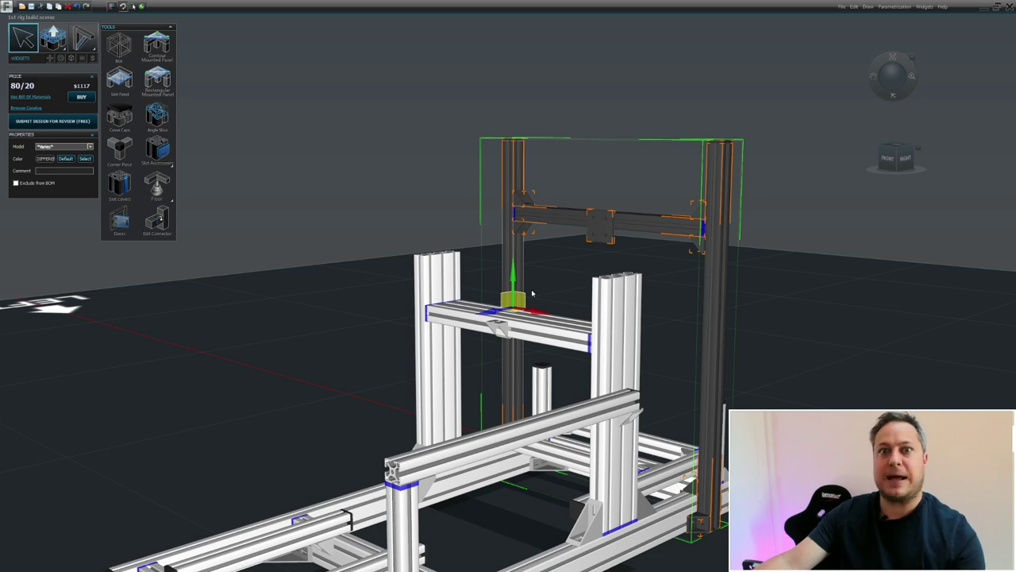
middle_click_drag(556, 279, 495, 302)
middle_click_drag(714, 369, 667, 310)
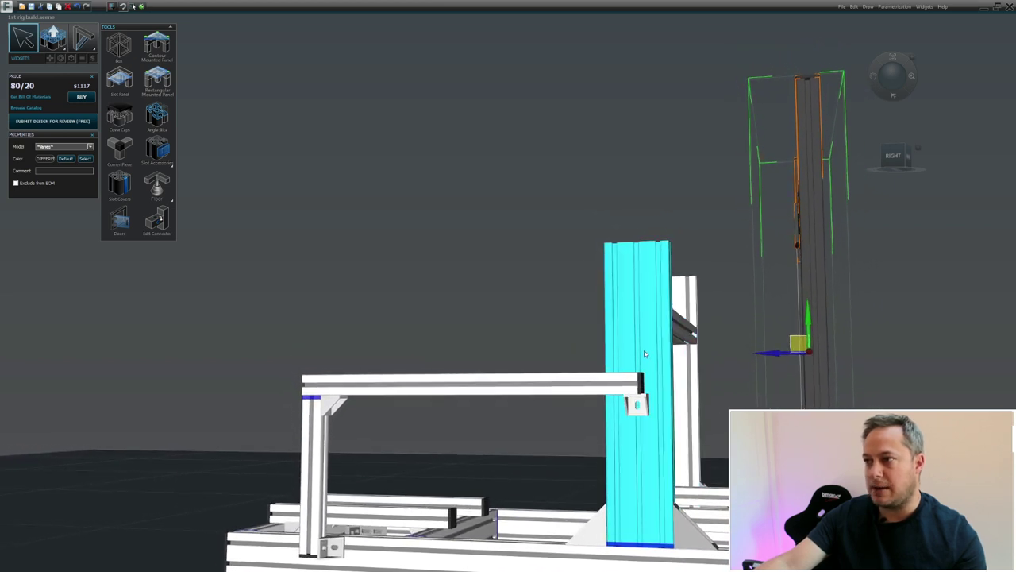
- Examine the tall 40x120mm upright beside the side rail and its position in front of the grey stand
left_click(647, 358)
left_click_drag(646, 358, 617, 319)
middle_click_drag(483, 295, 516, 334)
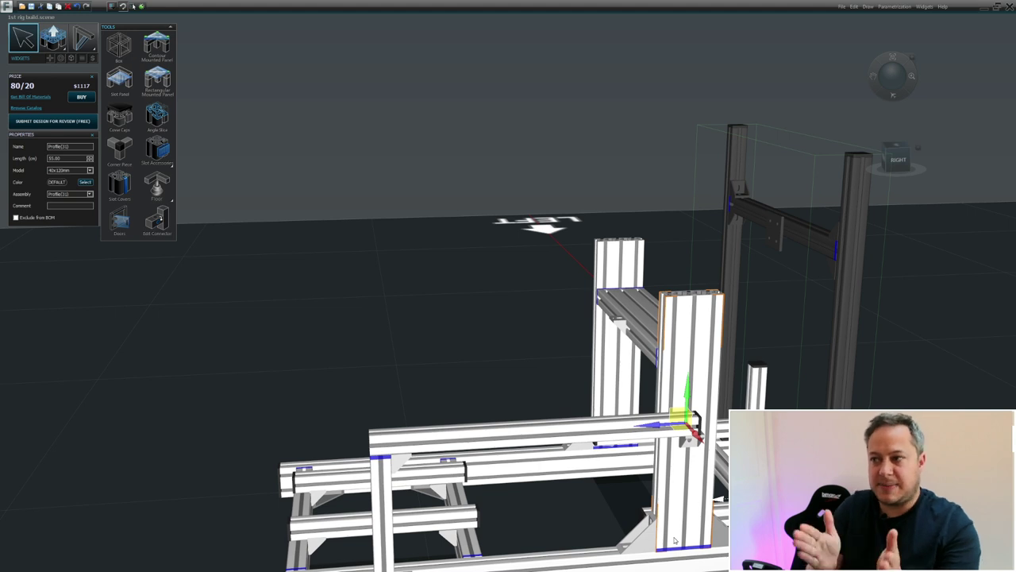
middle_click_drag(596, 419, 655, 532)
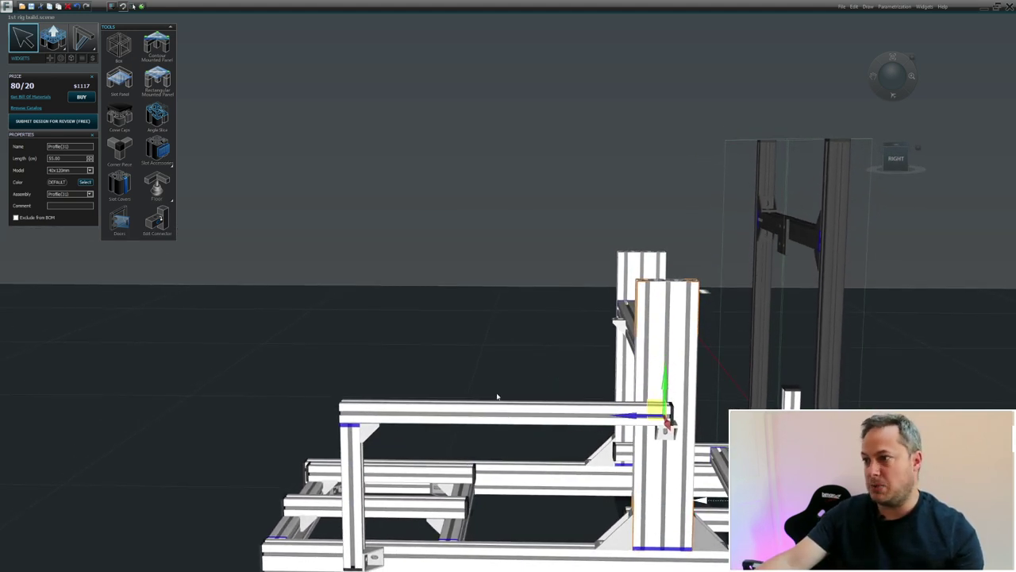
middle_click_drag(475, 362, 504, 364)
middle_click_drag(404, 343, 544, 387)
middle_click_drag(531, 343, 533, 346)
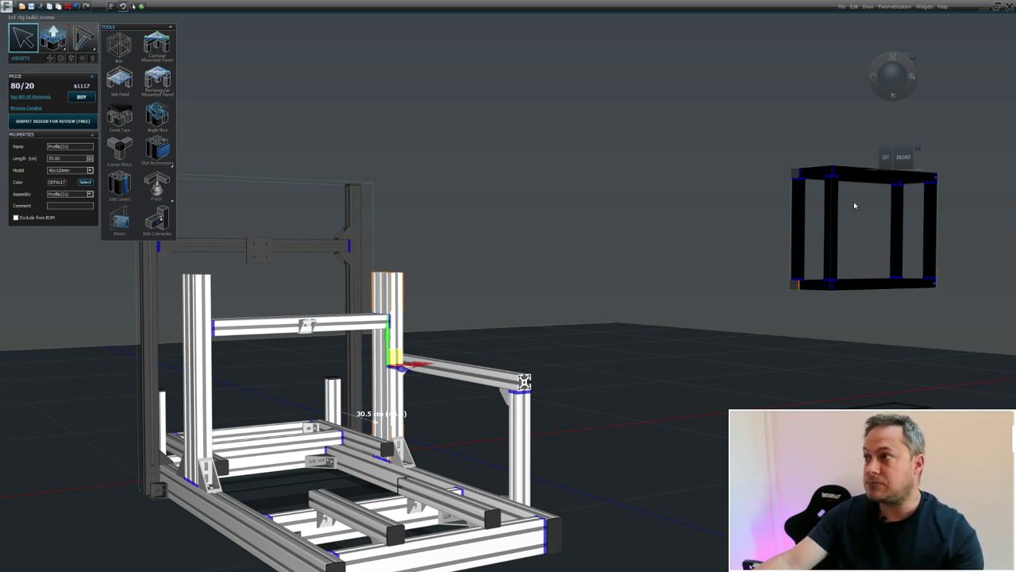
- Move the black box frame across the scene to sit above the rig in front of the grey stand
left_click(832, 216)
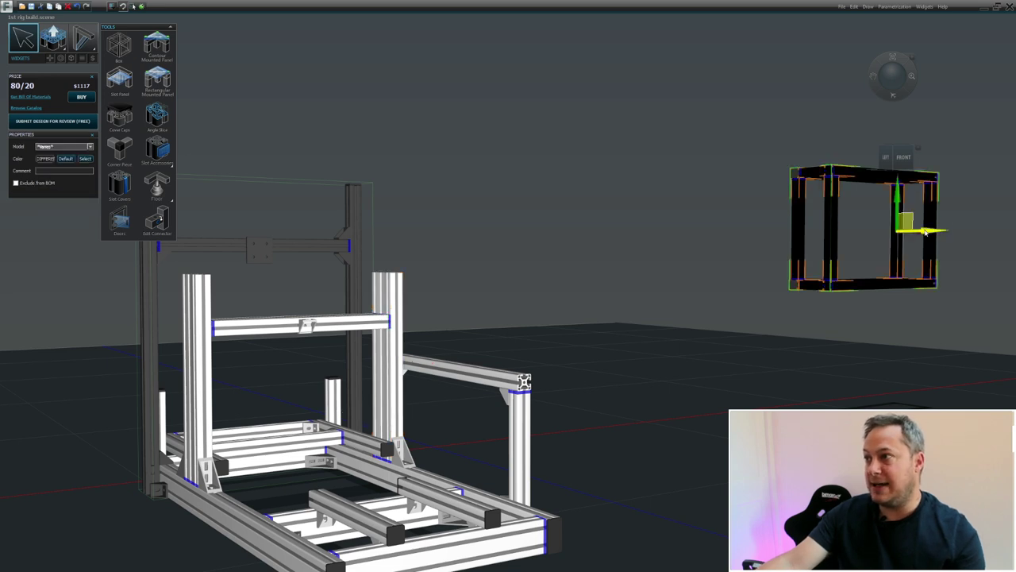
middle_click_drag(888, 250, 810, 238)
left_click_drag(798, 244, 251, 275)
mouse_move(245, 328)
middle_mouse_down()
mouse_move(277, 336)
mouse_move(241, 332)
middle_mouse_up()
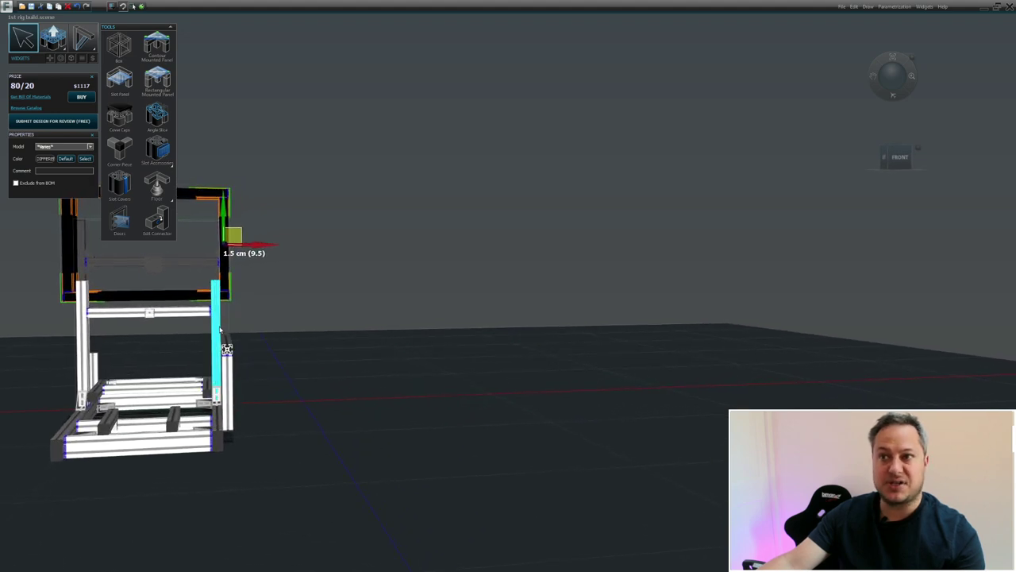
middle_click_drag(166, 278, 254, 370)
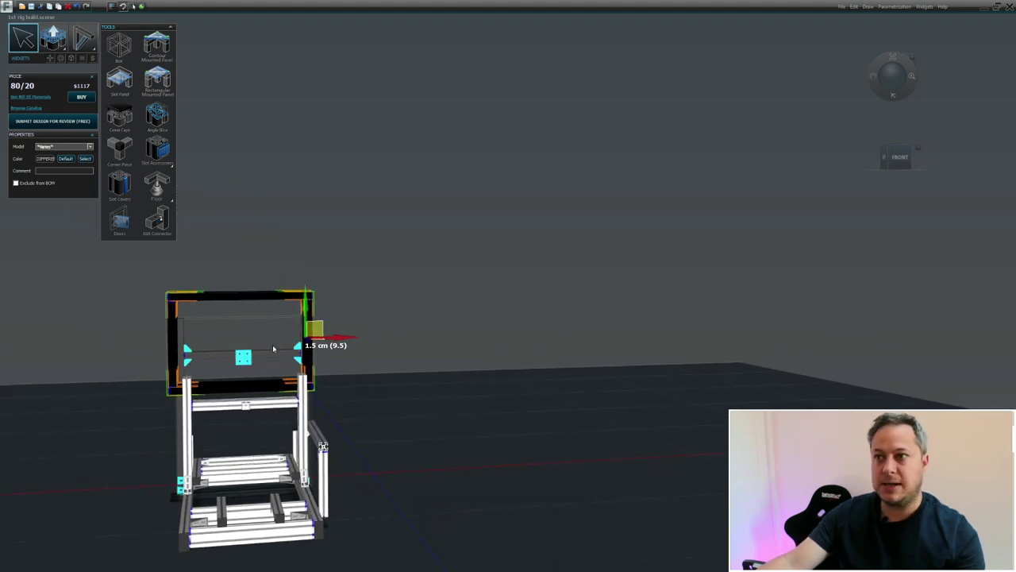
scroll(302, 334, "up", 3)
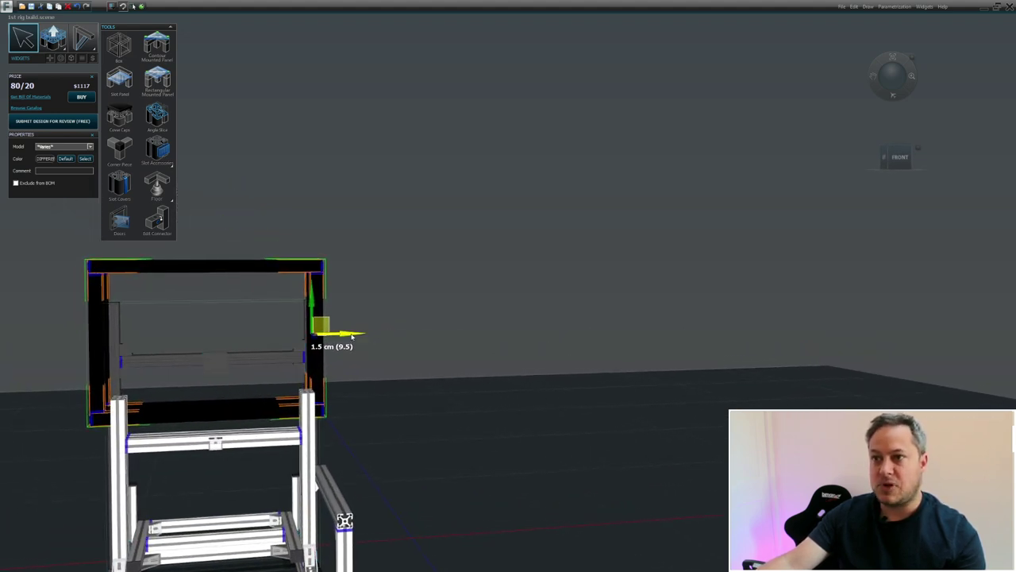
middle_click_drag(357, 347, 382, 444)
- Slide the grey stand about 3 cm rearward along the base and nudge the black box frame toward it
left_click(328, 490)
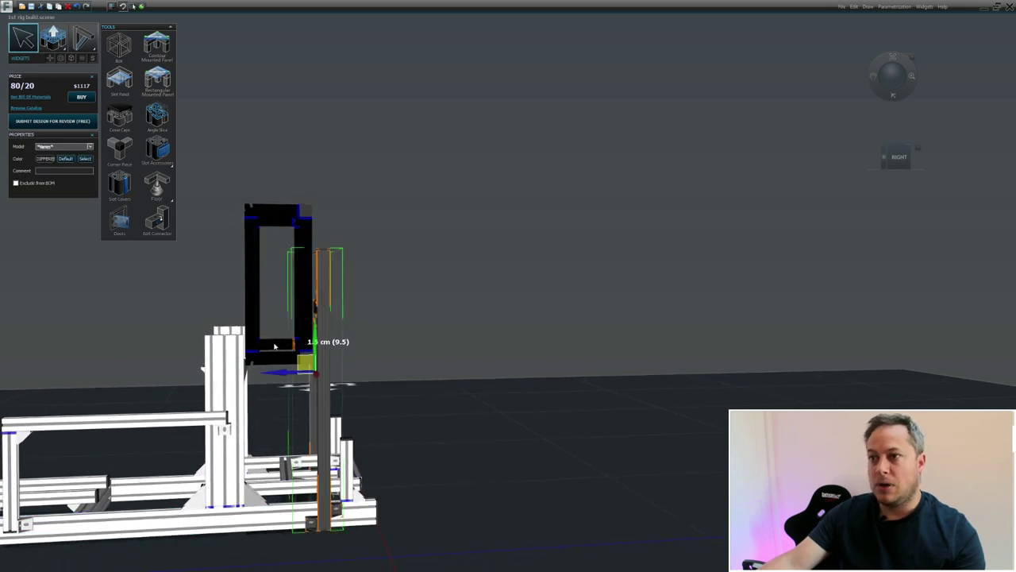
left_click_drag(278, 371, 288, 373)
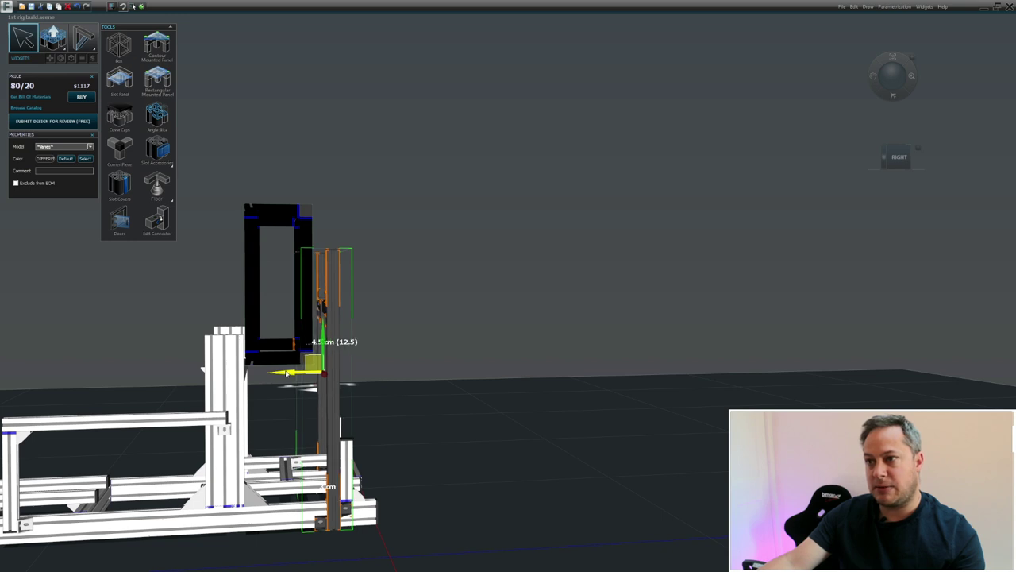
left_click(388, 390)
middle_click_drag(386, 382, 317, 363)
left_click(255, 361)
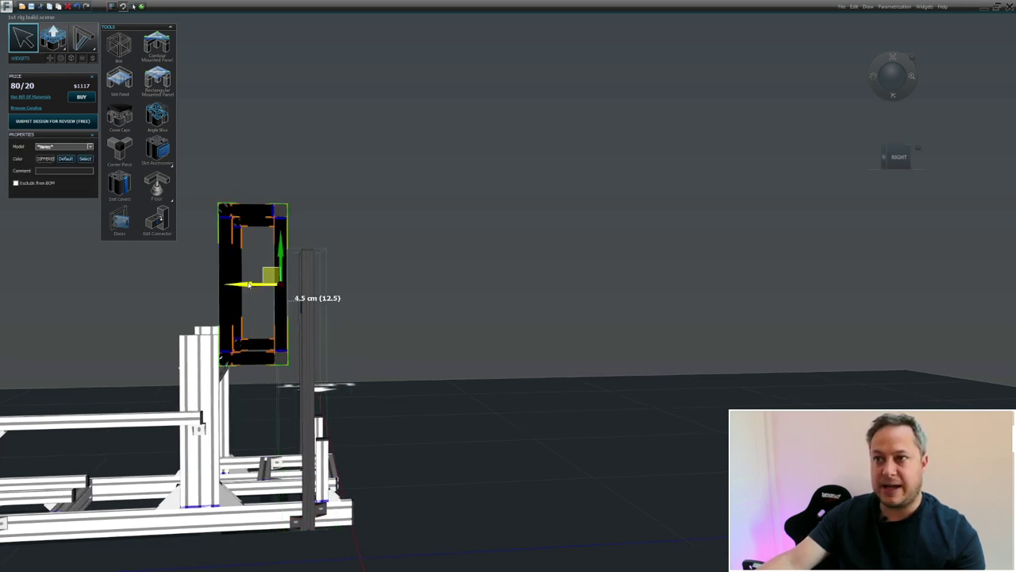
left_click_drag(250, 284, 252, 287)
- Centre the grey stand's mounting plate sideways over the rig's crossbeam and nudge the black box frame sideways to match
middle_click_drag(142, 350, 203, 368)
right_click_drag(203, 368, 191, 416)
mouse_move(72, 404)
right_mouse_down()
mouse_move(102, 408)
mouse_move(69, 418)
right_mouse_up()
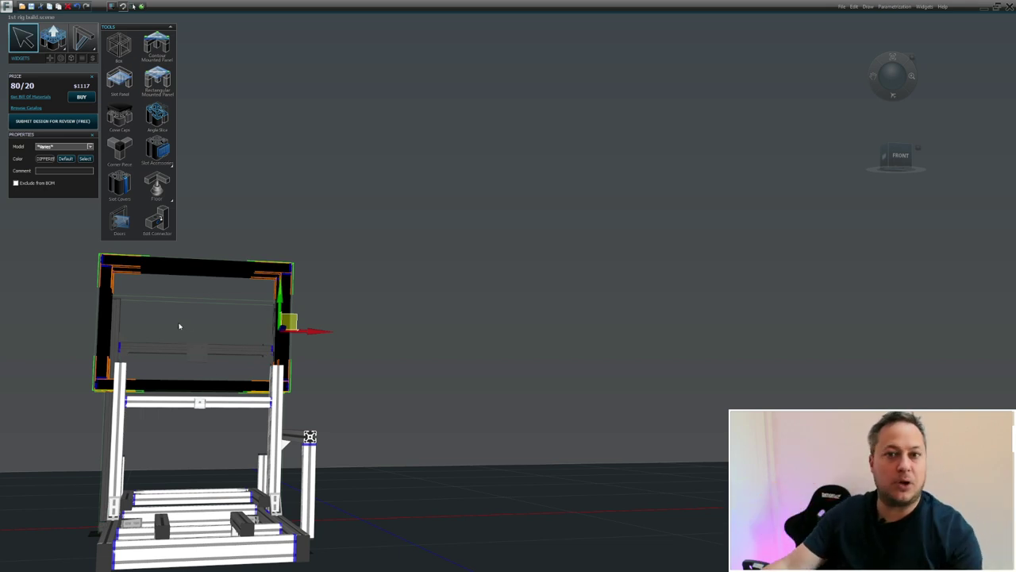
middle_click_drag(335, 380, 371, 390)
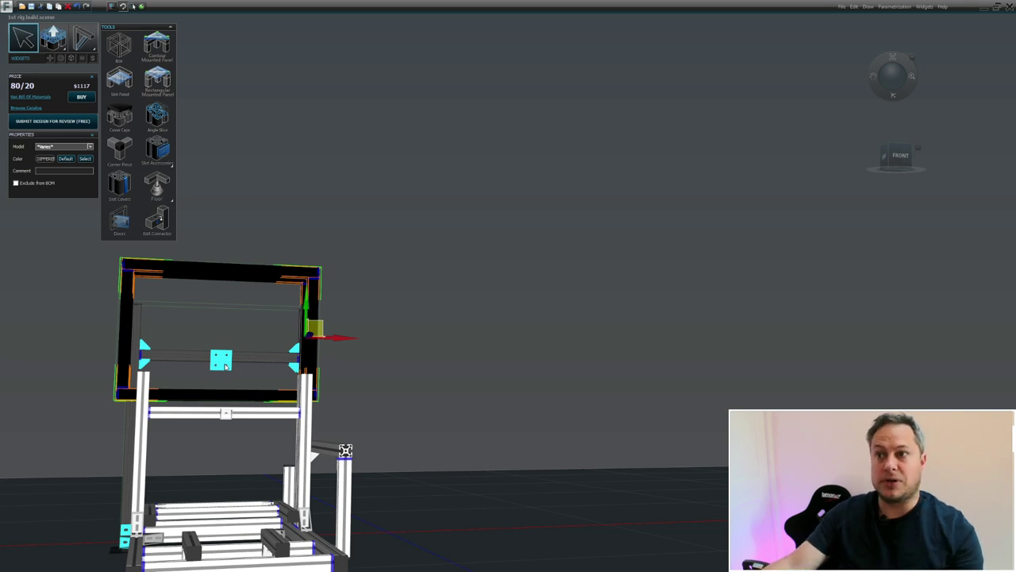
left_click(225, 366)
middle_click_drag(222, 370, 225, 410)
scroll(225, 410, "up", 6)
scroll(225, 409, "down", 3)
mouse_move(222, 404)
middle_mouse_down()
mouse_move(210, 397)
mouse_move(242, 401)
middle_mouse_up()
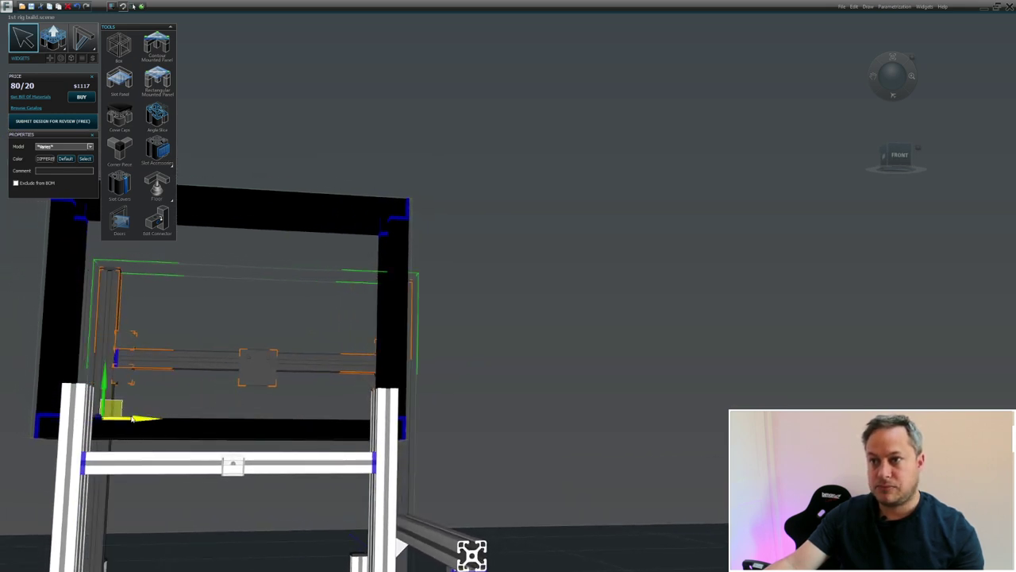
left_click(43, 377)
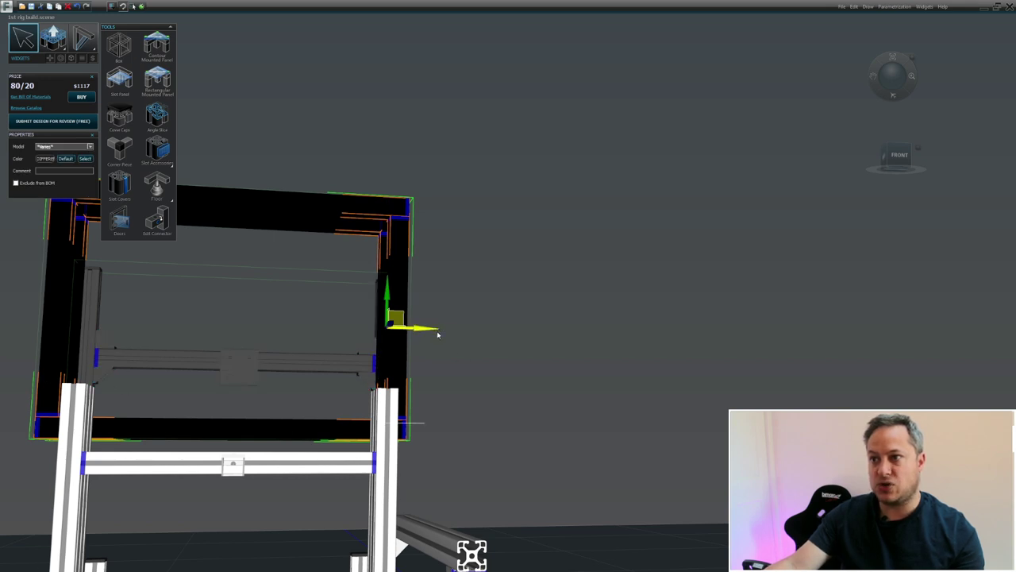
left_click_drag(437, 335, 442, 334)
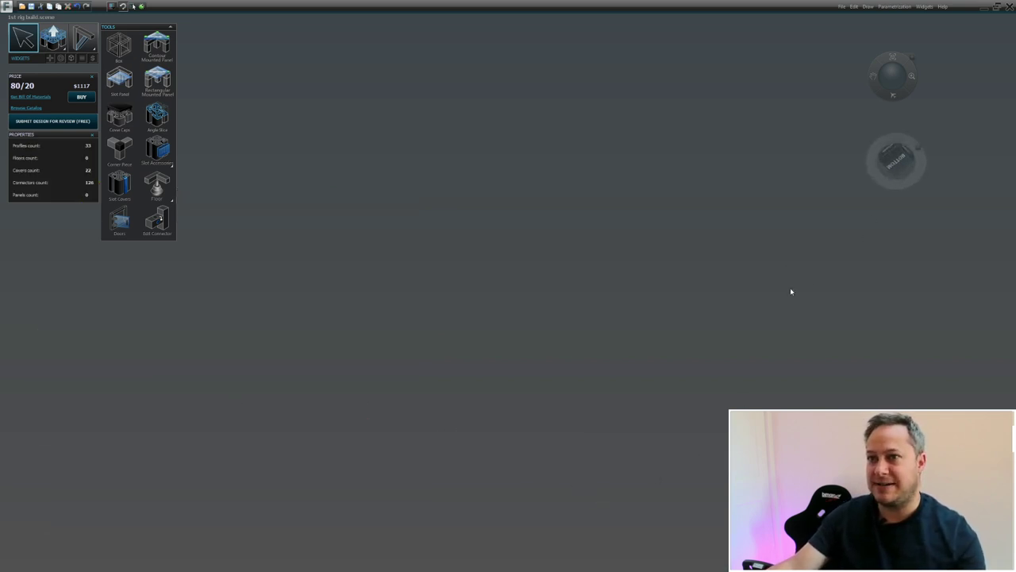
- Examine from the side how the black box frame sits between the rig's wheel uprights and the grey stand
left_click(918, 148)
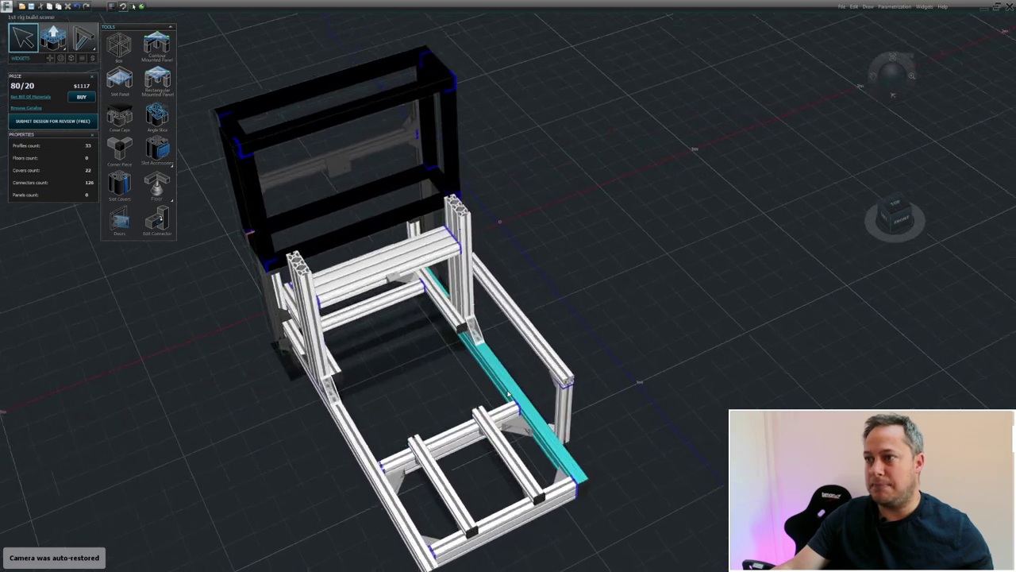
middle_click_drag(381, 241, 256, 282)
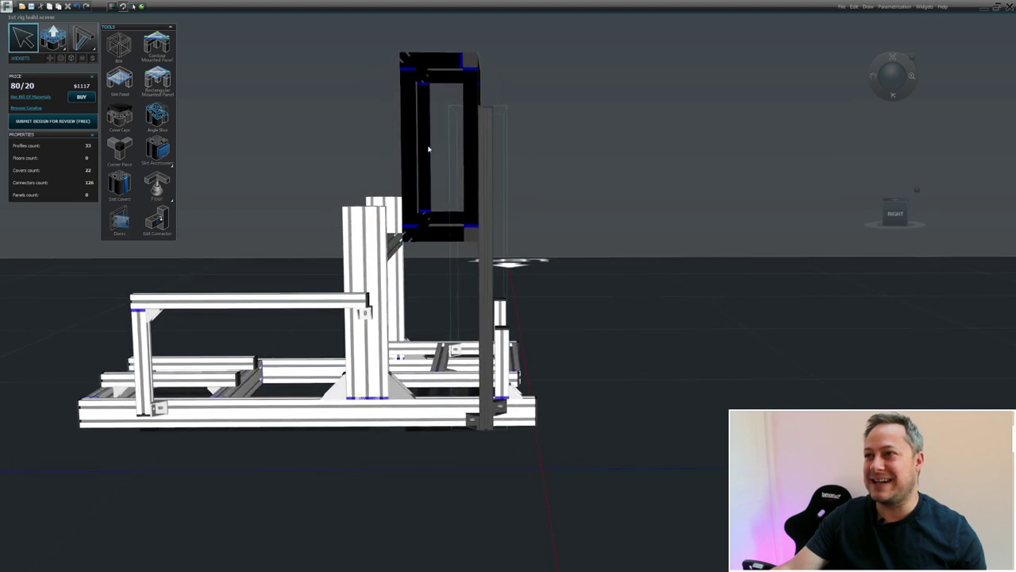
left_click(414, 160)
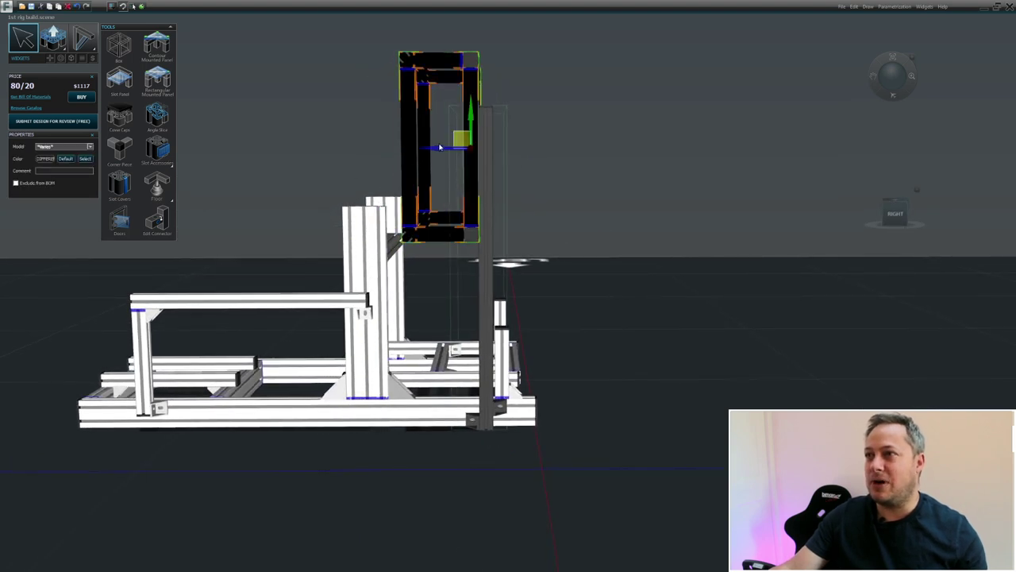
left_click(440, 149)
left_click(425, 153)
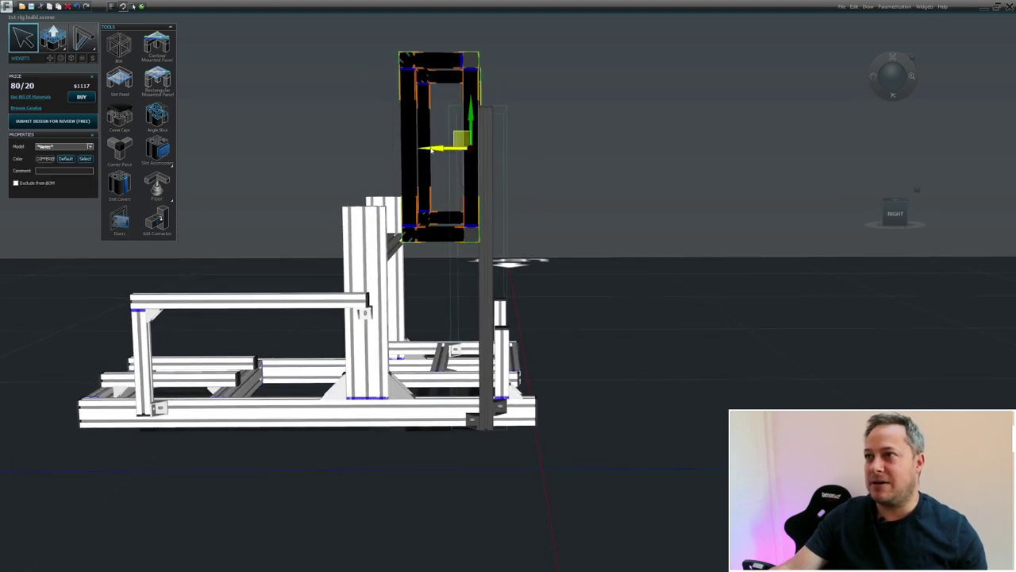
mouse_move(420, 150)
left_mouse_down()
mouse_move(408, 150)
mouse_move(417, 152)
left_mouse_up()
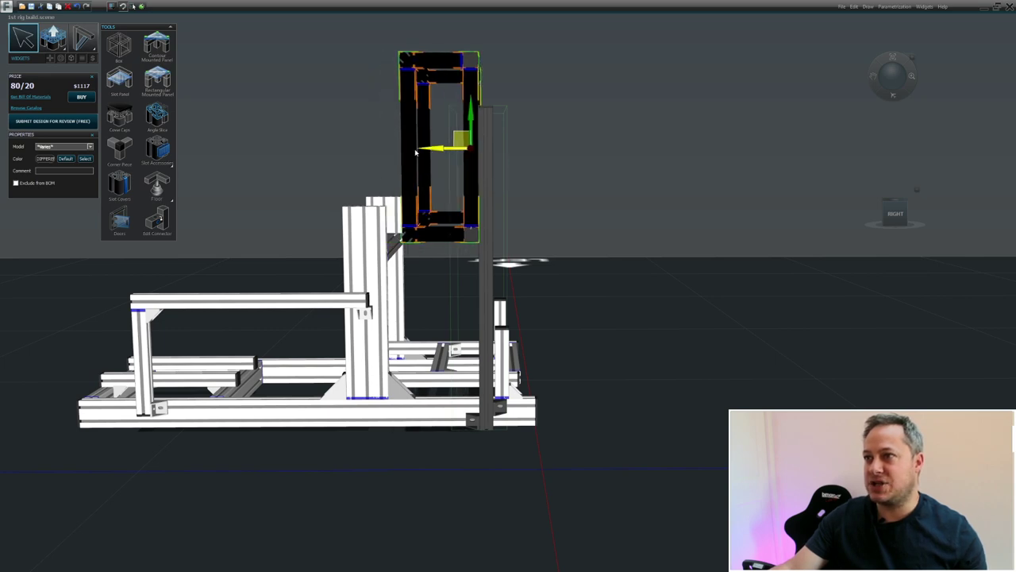
scroll(399, 266, "down", 2)
scroll(398, 266, "up", 5)
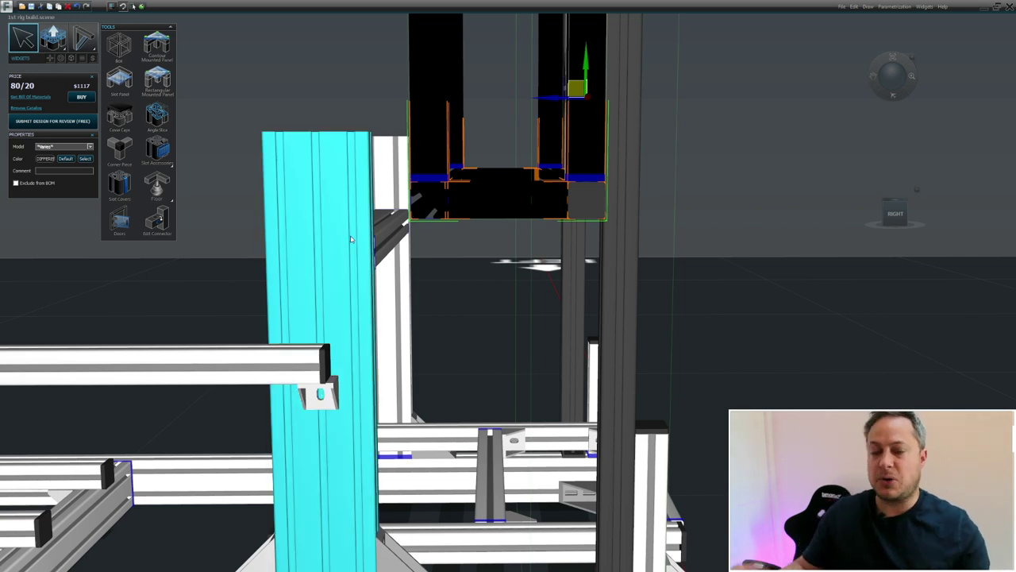
scroll(426, 283, "up", 4)
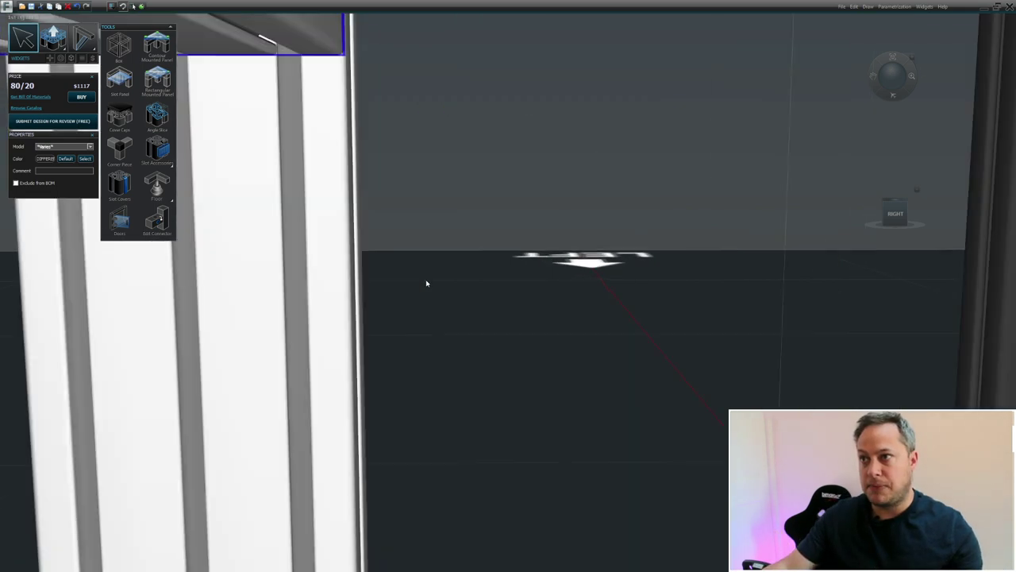
scroll(427, 282, "down", 1)
scroll(426, 283, "down", 5)
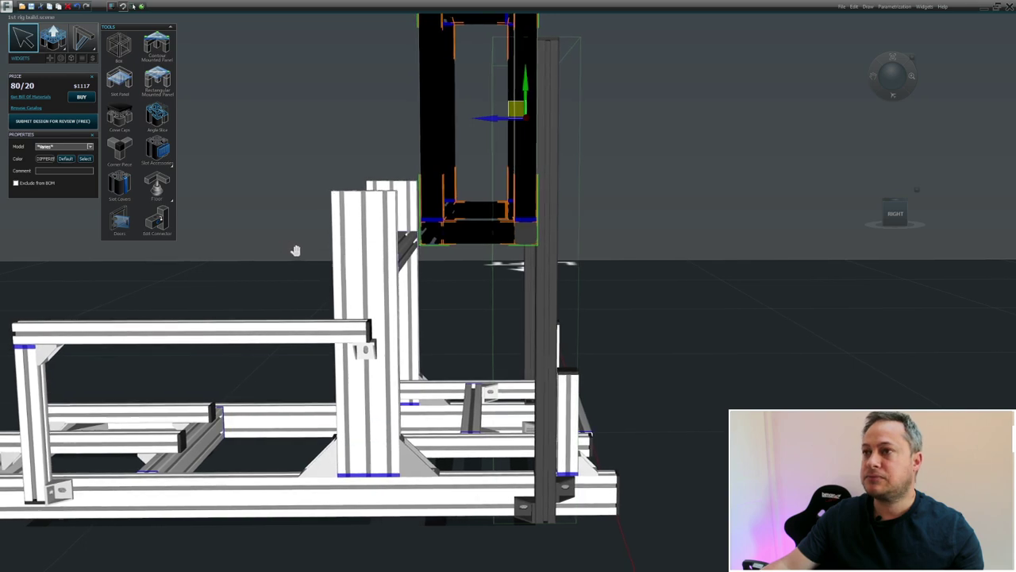
- Inspect the black box frame's placement relative to the crossbeam and the grey stand's mounting plate from the front, side and rear
middle_click_drag(358, 257, 243, 251)
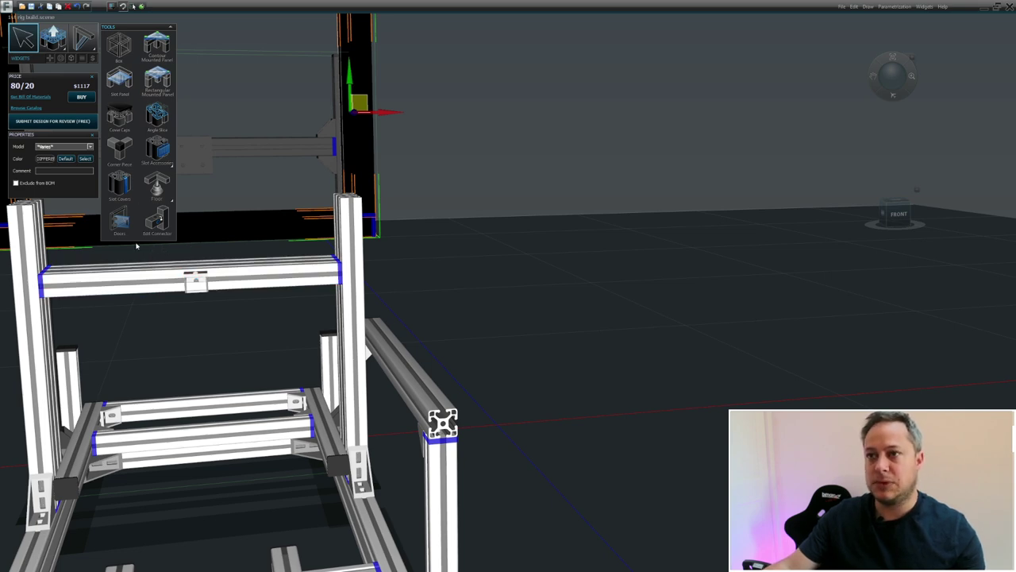
middle_click_drag(163, 247, 215, 284)
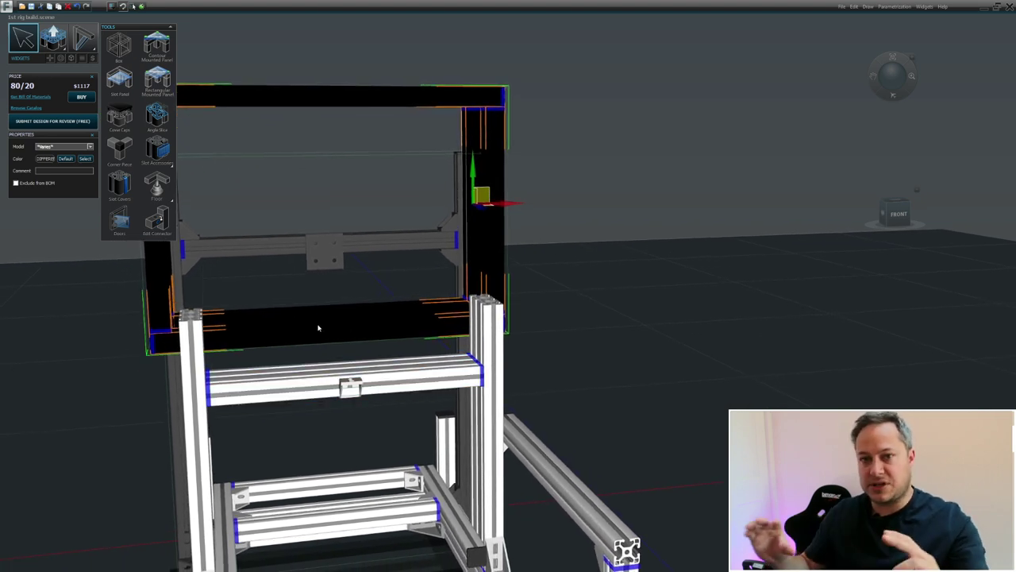
mouse_move(95, 368)
middle_mouse_down()
mouse_move(215, 359)
mouse_move(291, 381)
mouse_move(225, 406)
middle_mouse_up()
scroll(226, 406, "up", 1)
scroll(226, 405, "down", 2)
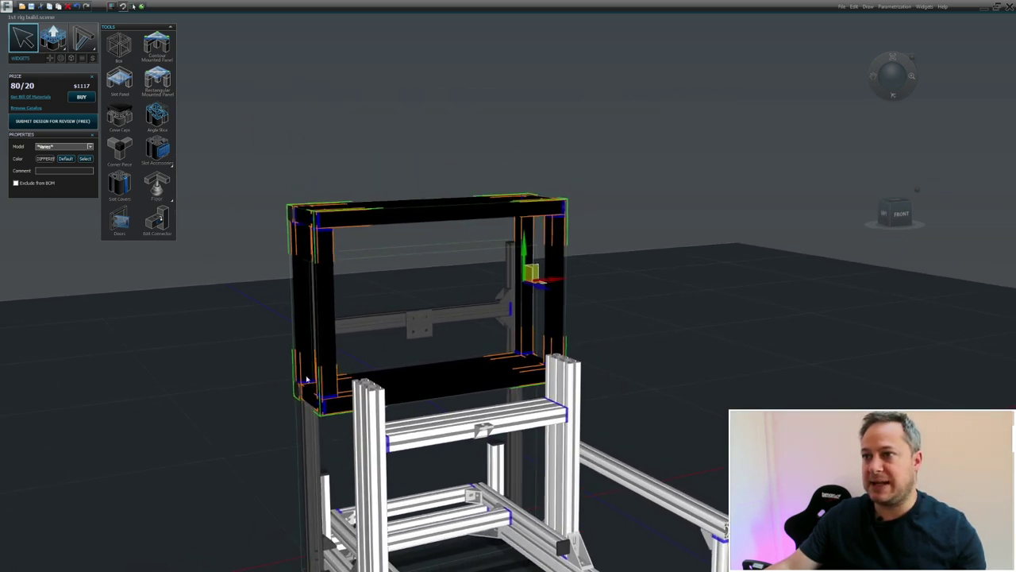
middle_click_drag(308, 371, 375, 369)
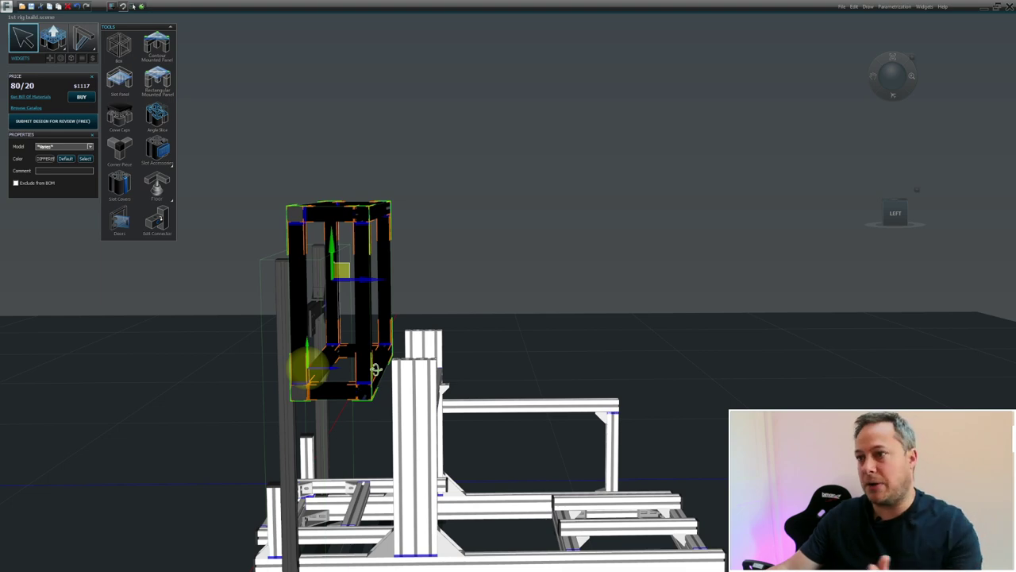
middle_click_drag(376, 369, 294, 305)
left_click(293, 305)
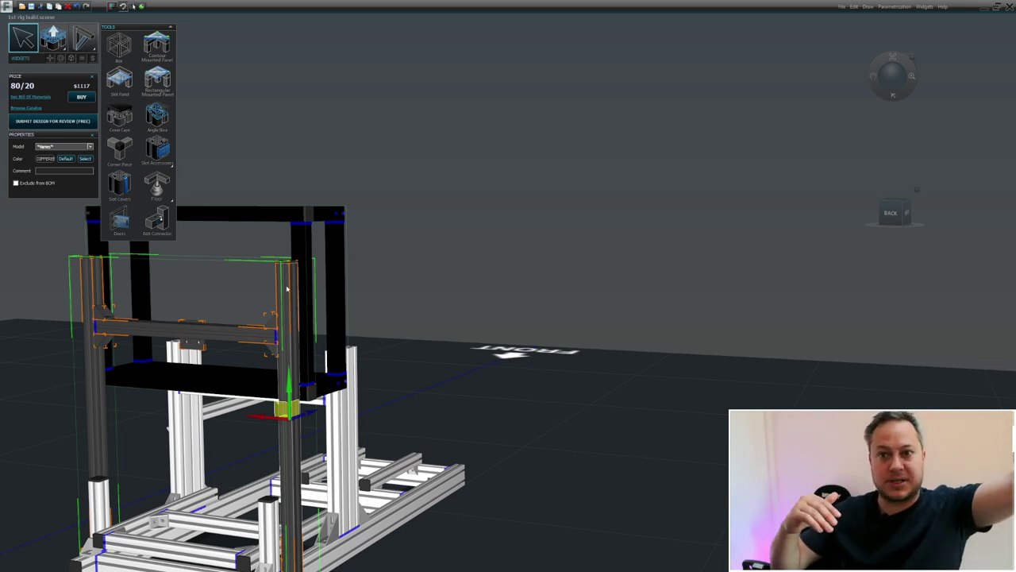
middle_click_drag(403, 355, 180, 370)
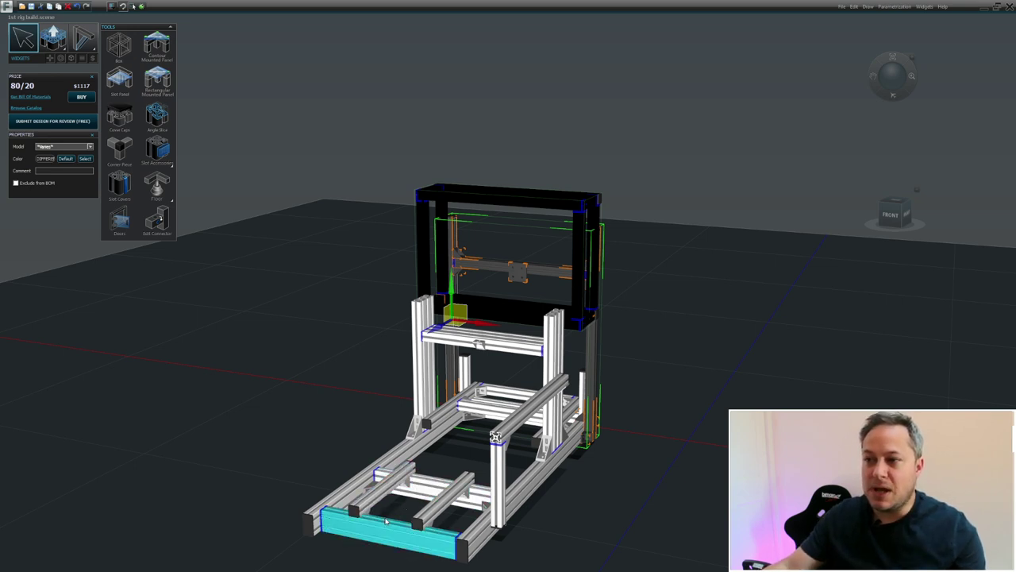
middle_click_drag(513, 532, 444, 535)
scroll(437, 490, "down", 2)
scroll(437, 491, "up", 5)
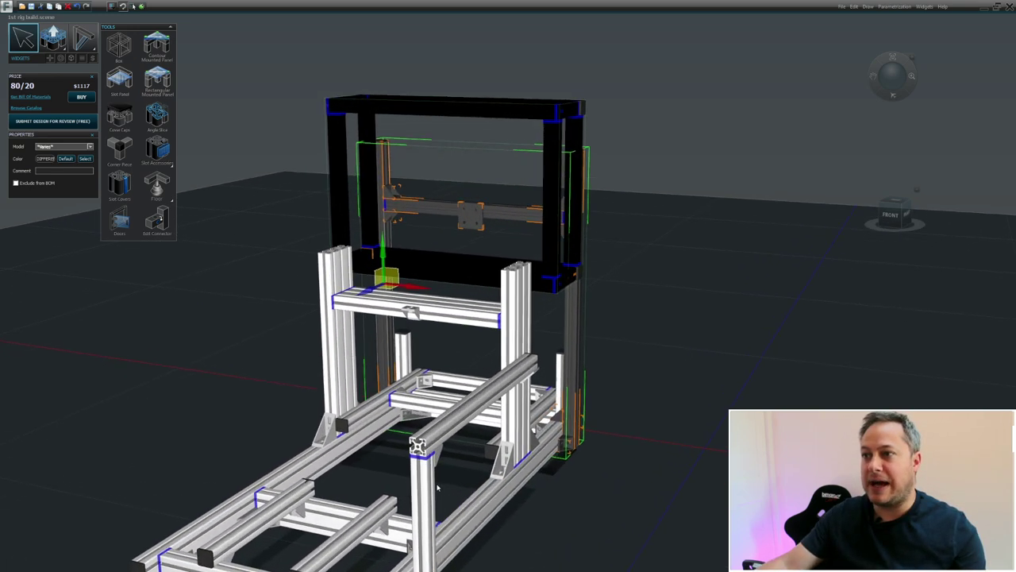
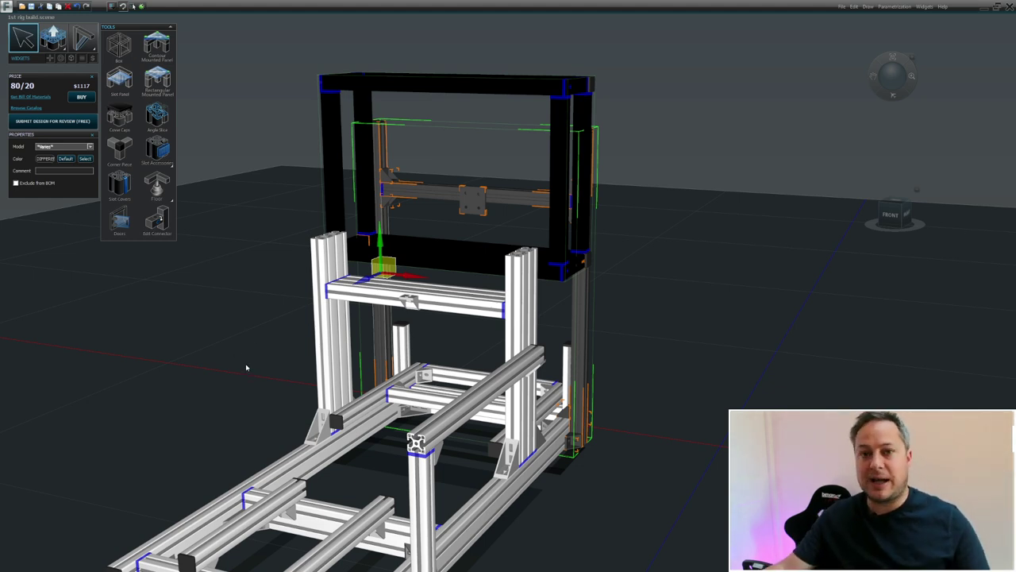
- Review the complete rig, including its base, seat rails, side rail, uprights and grey stand
scroll(243, 361, "down", 3)
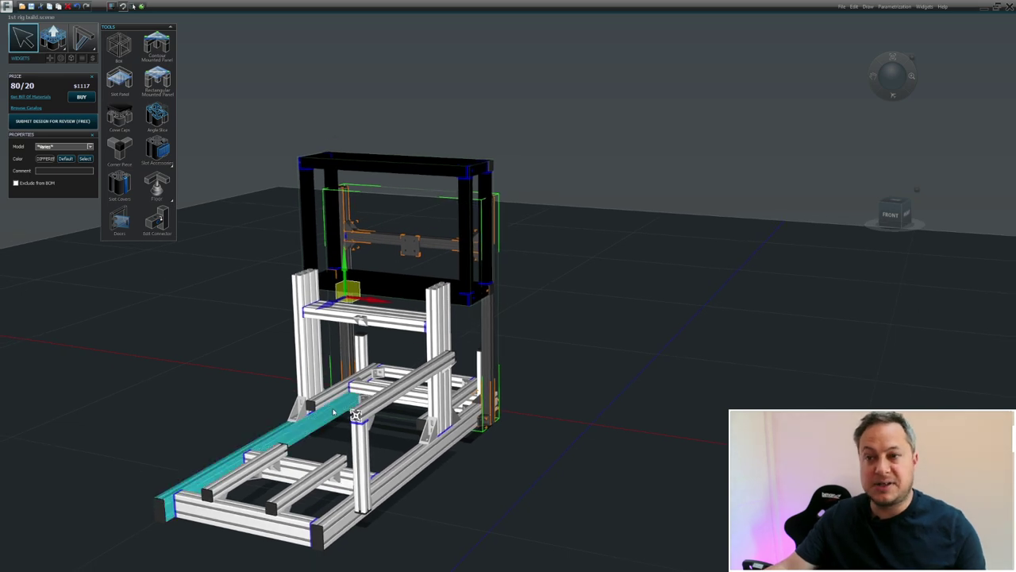
middle_click_drag(337, 426, 266, 439)
left_click_drag(266, 439, 323, 422)
middle_click_drag(324, 421, 407, 435)
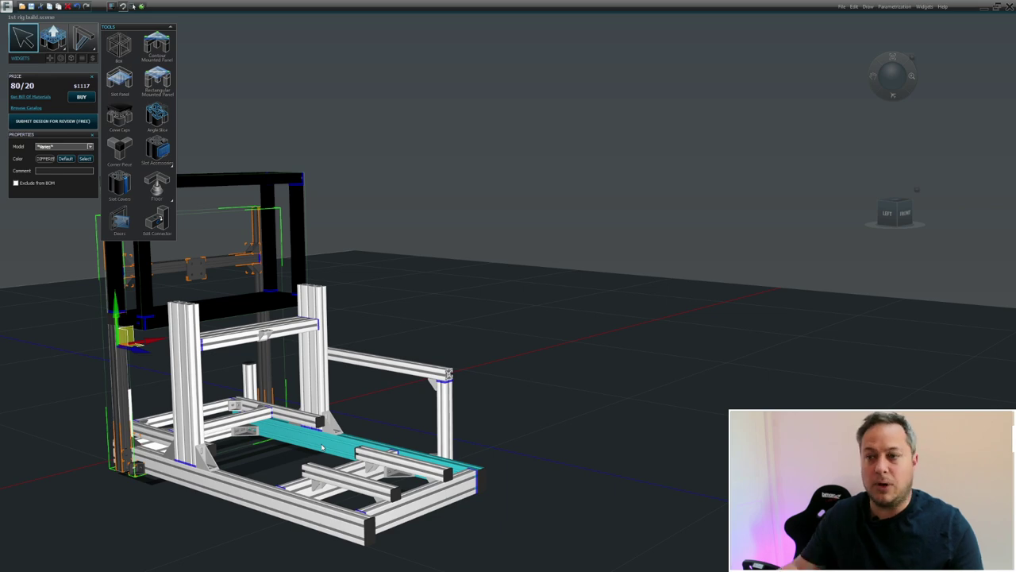
scroll(360, 399, "up", 5)
scroll(359, 400, "down", 5)
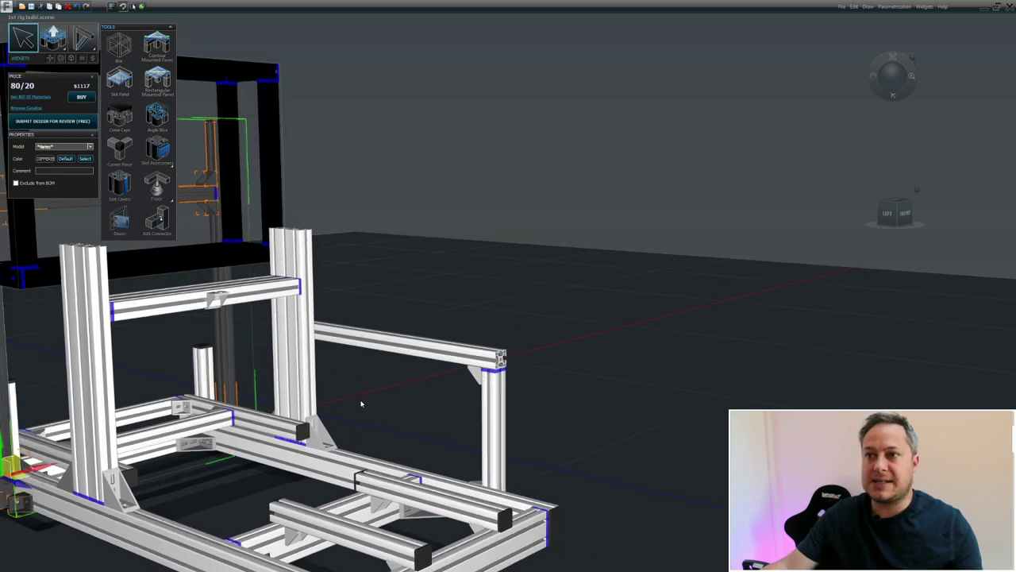
scroll(341, 405, "up", 2)
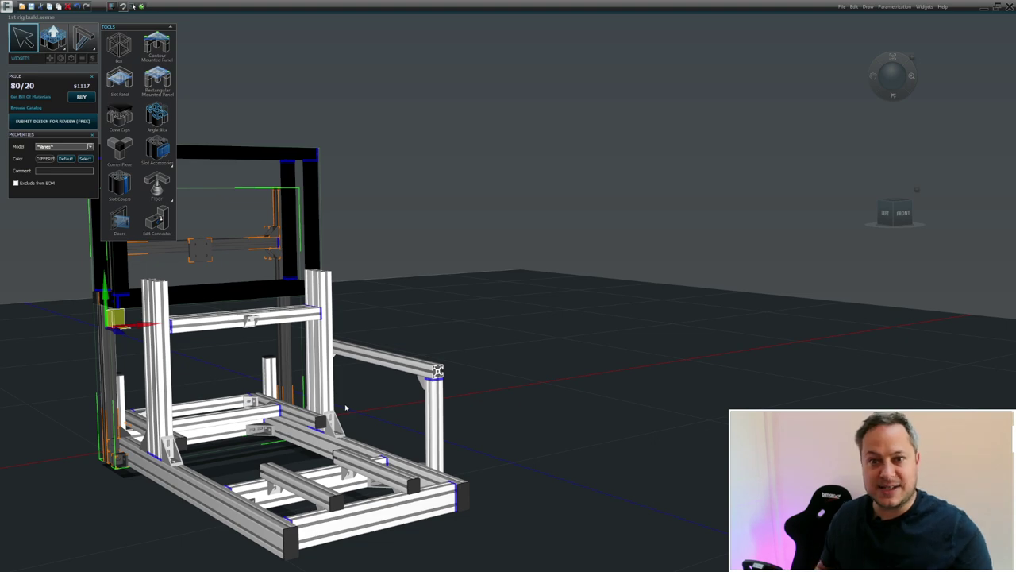
left_click_drag(357, 396, 395, 395)
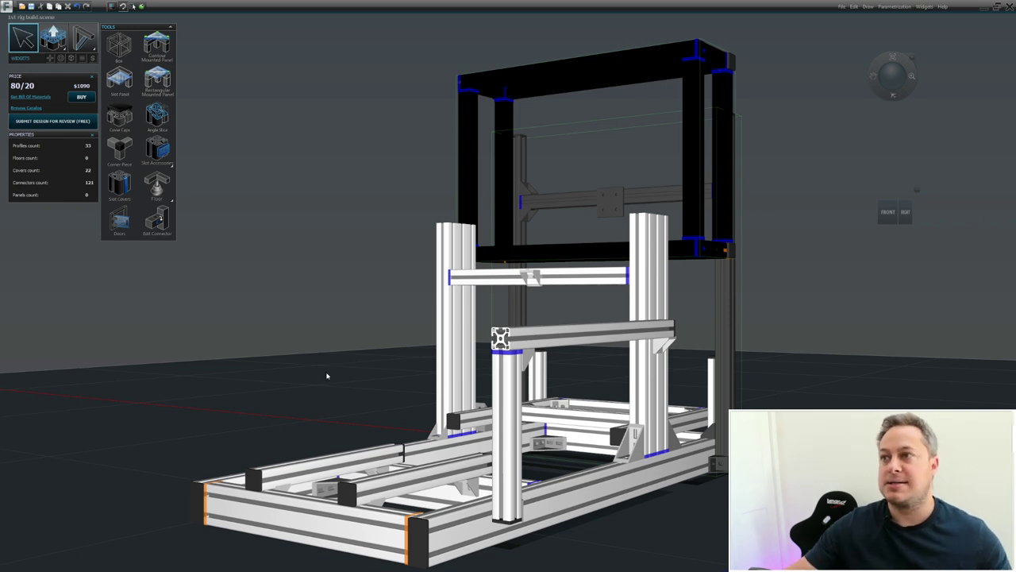
- Delete the black box frame above the rig
left_click(472, 178)
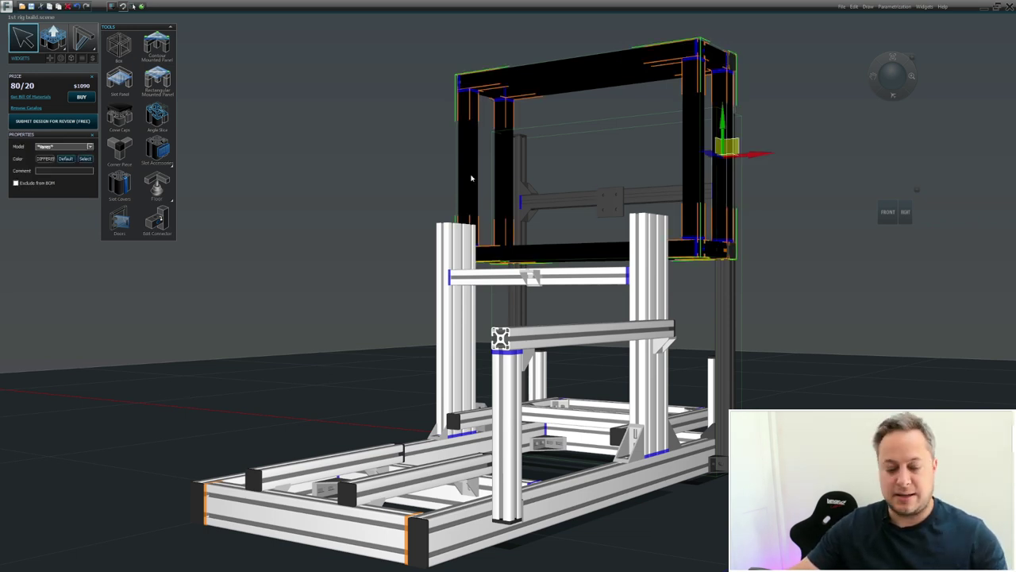
key("Delete")
key("Delete")
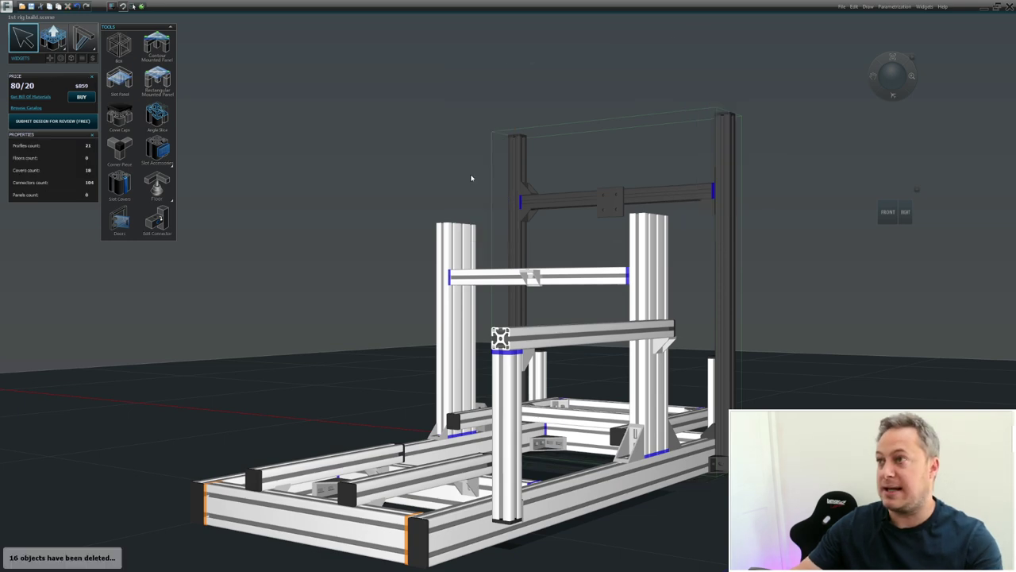
- Select the whole rig and add cover caps to all open profile ends, including the front end of the raised side rail
mouse_move(335, 316)
middle_mouse_down()
mouse_move(339, 305)
mouse_move(346, 327)
middle_mouse_up()
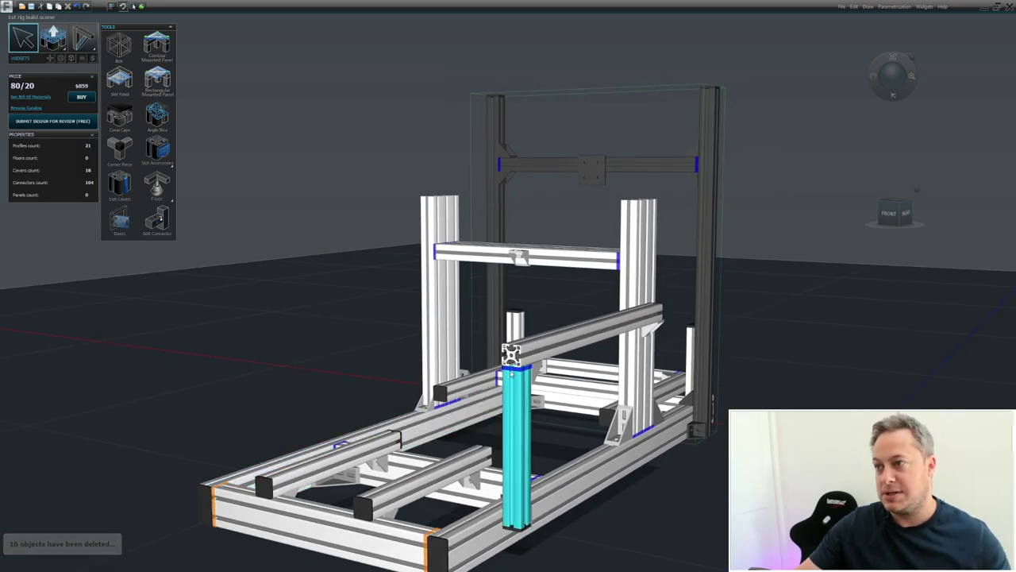
left_click(556, 338)
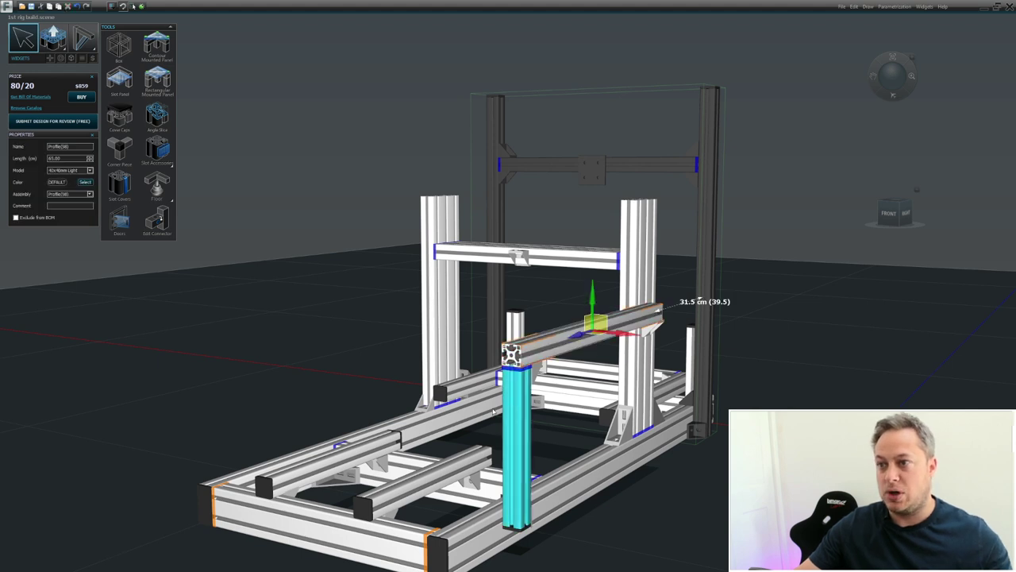
key("ctrl+a")
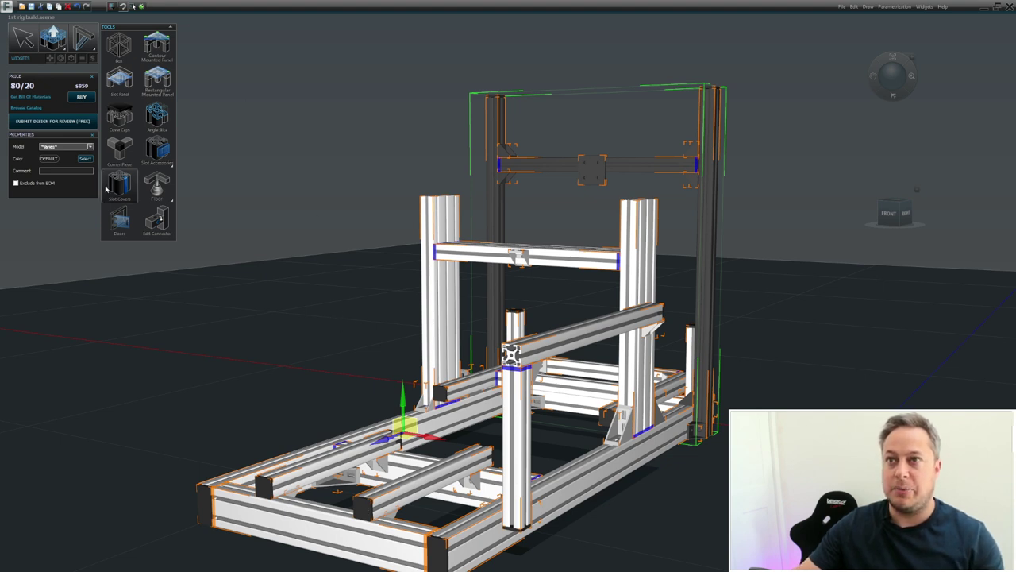
left_click(116, 126)
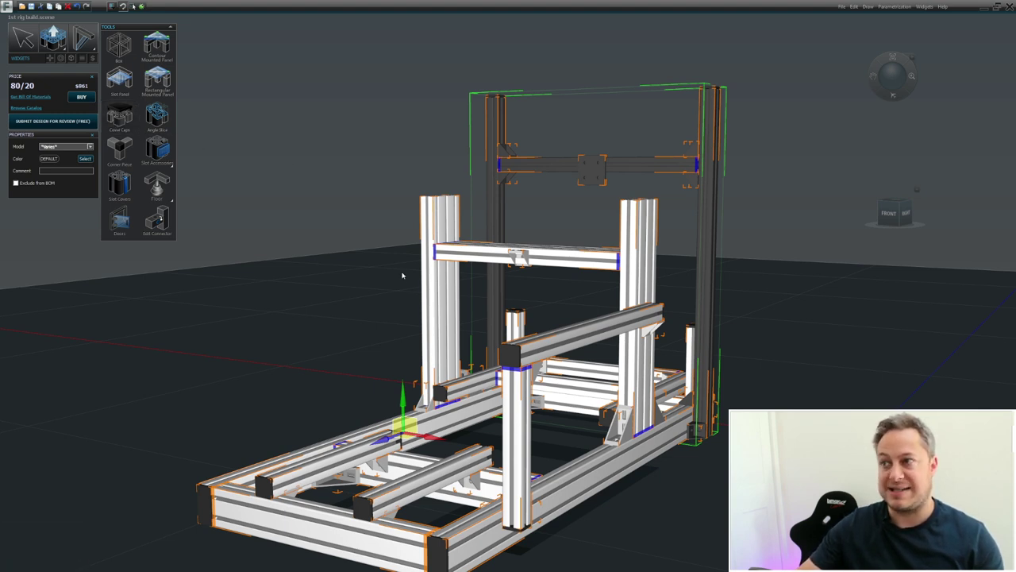
left_click(290, 299)
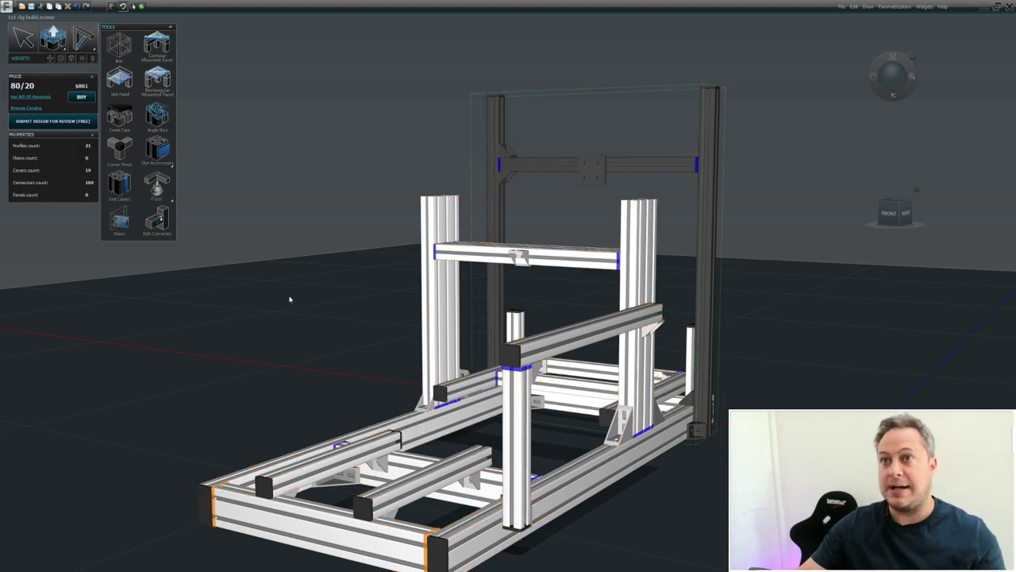